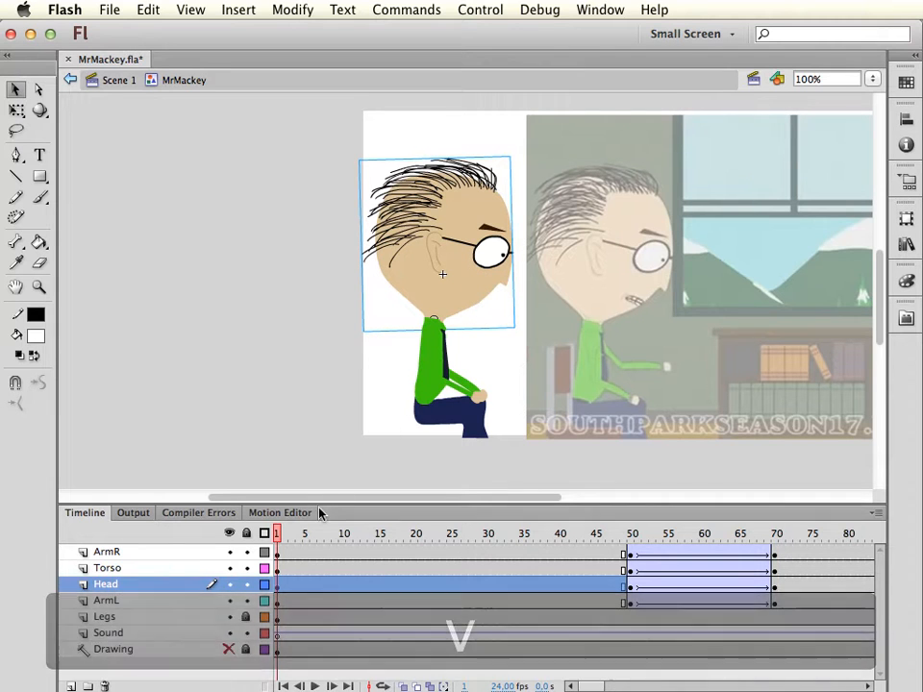
Return to Scene 1 from the MrMackey symbol and move the playhead to frame 1
click(119, 81)
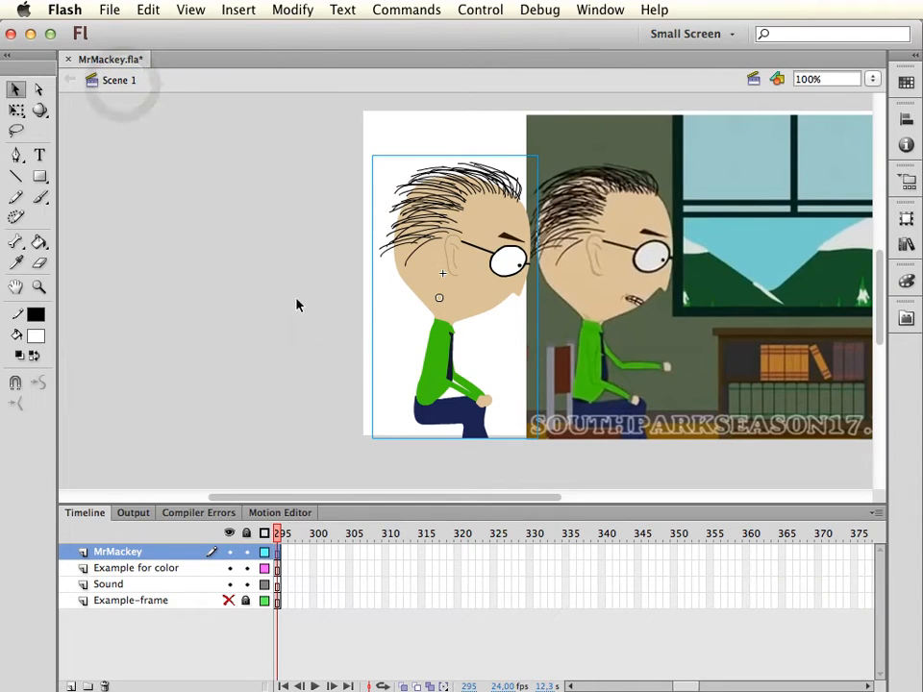
drag(684, 686, 571, 687)
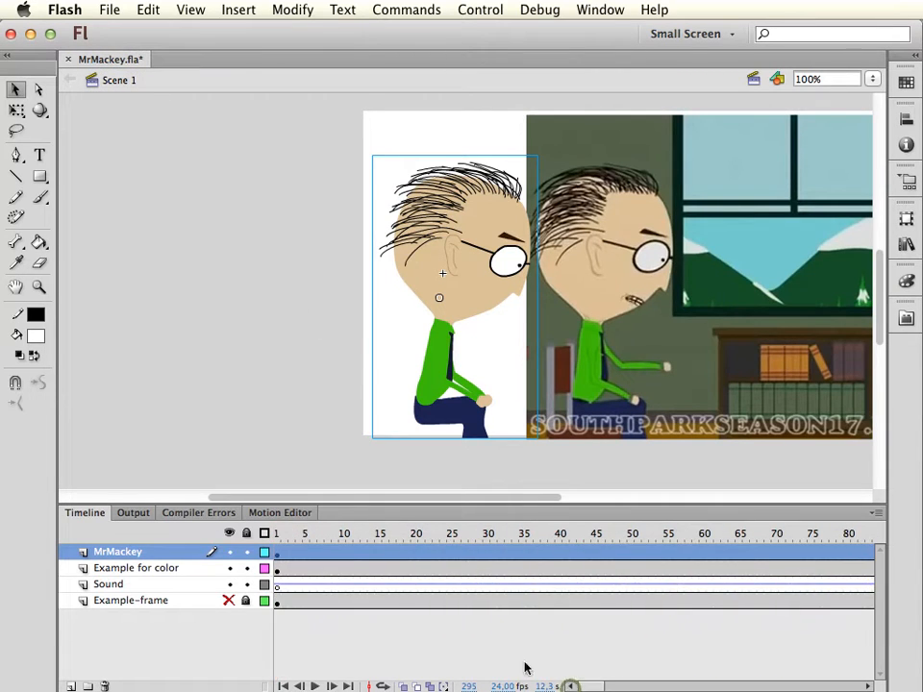
drag(286, 535, 271, 535)
click(268, 533)
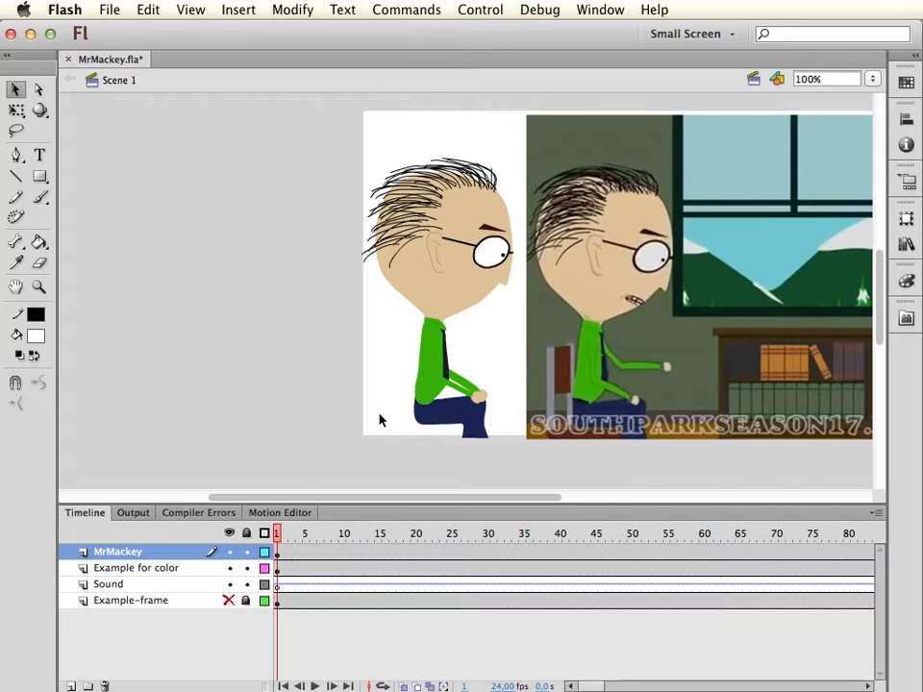
Flip the MrMackey character horizontally on the stage
click(472, 290)
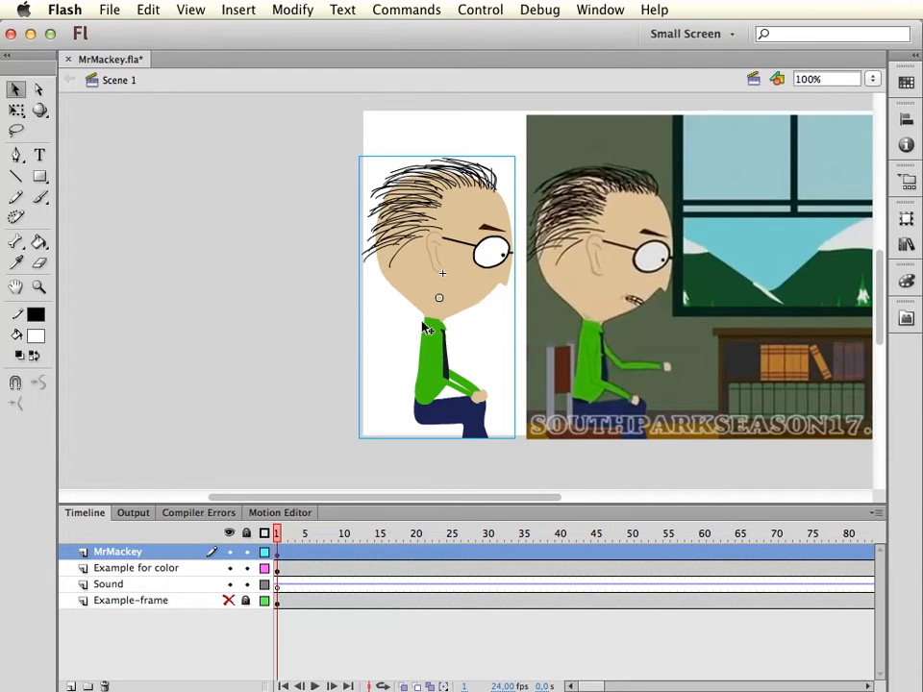
click(297, 11)
mouse_move(344, 232)
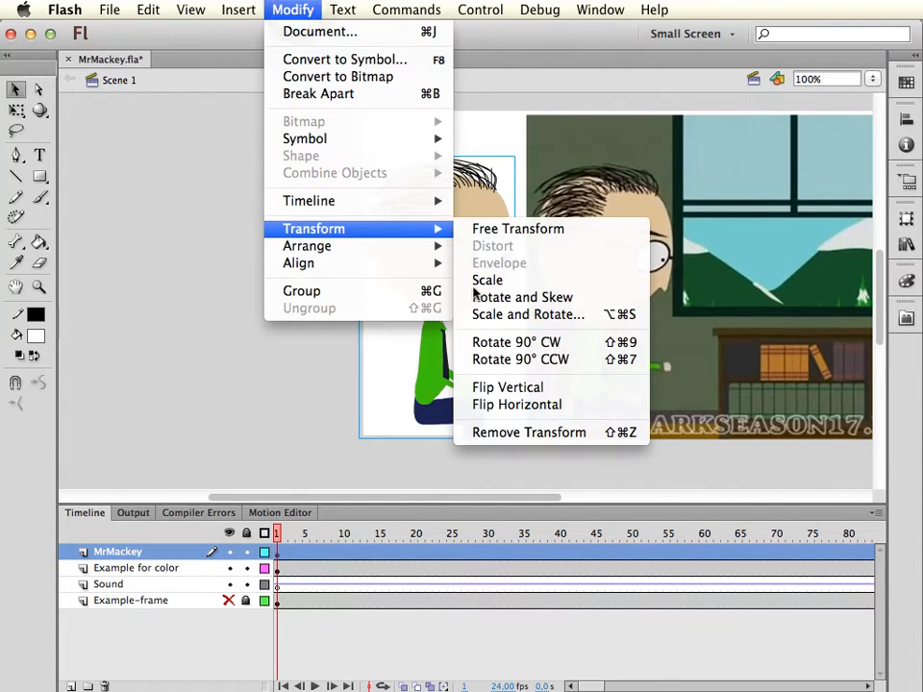
click(520, 408)
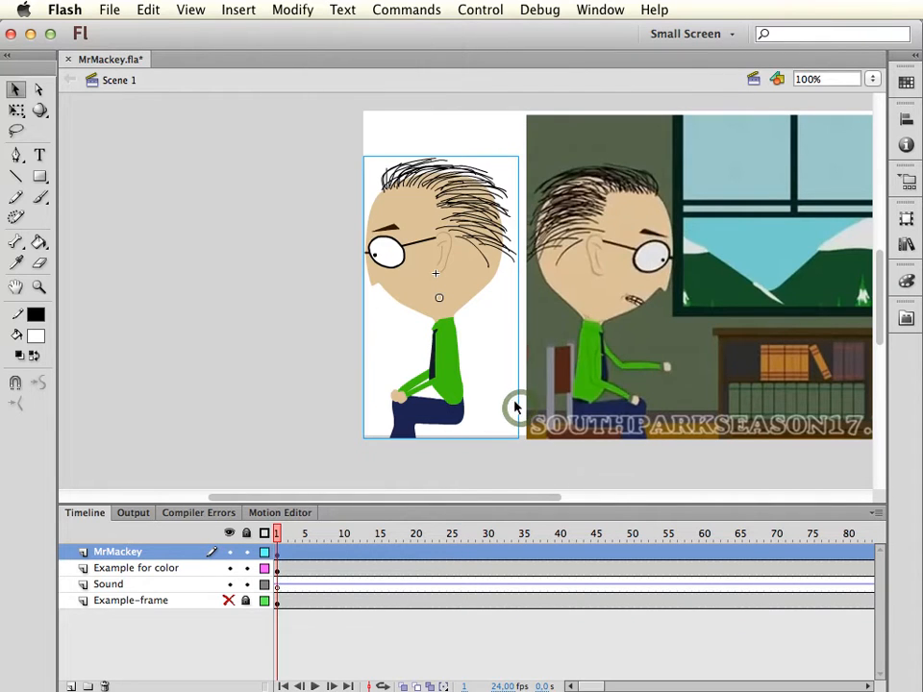
Open the Head symbol nested inside the MrMackey symbol for editing
key(v)
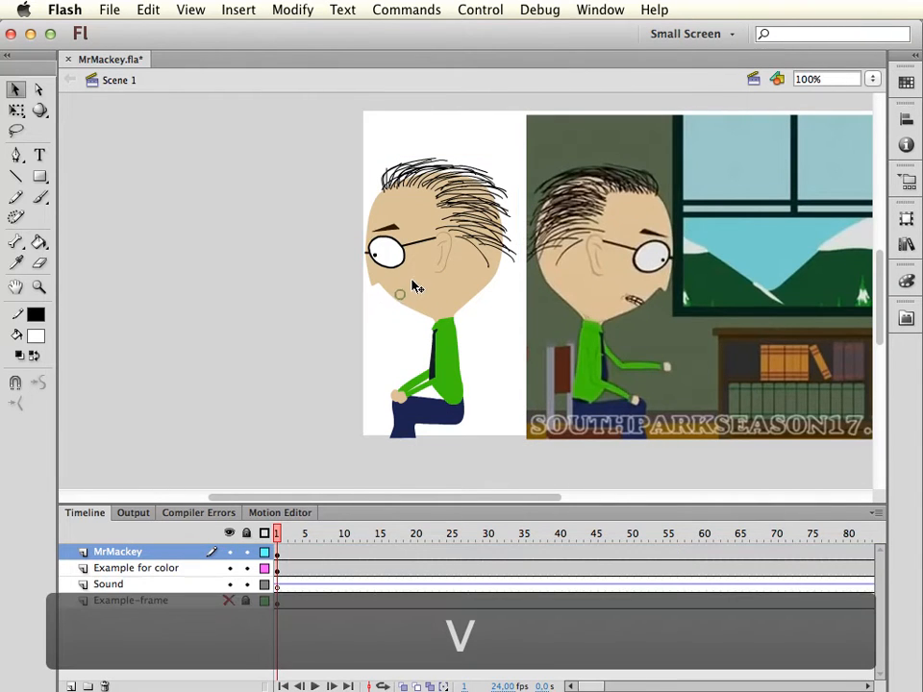
double_click(404, 284)
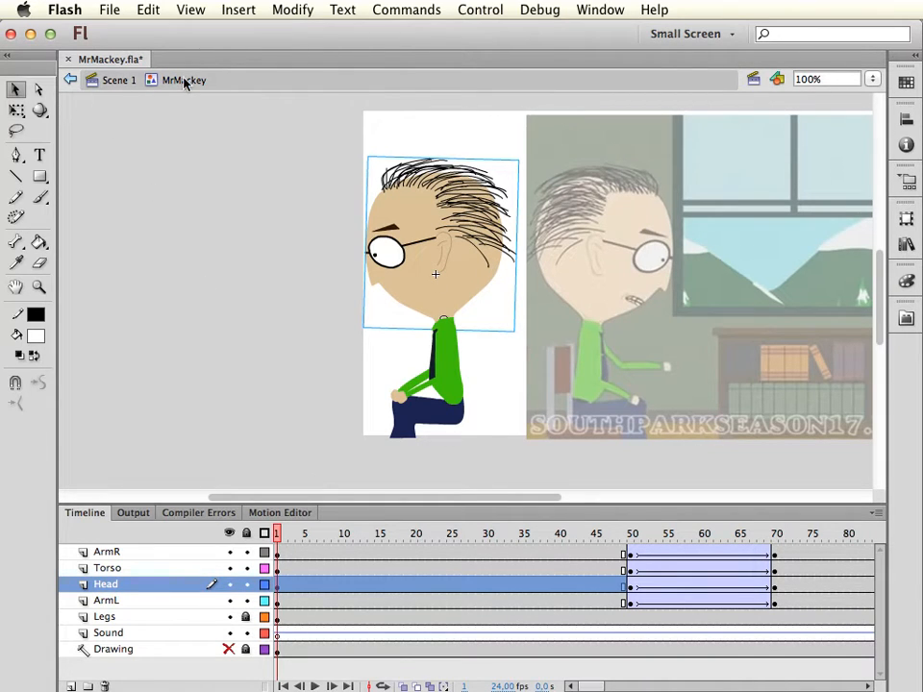
double_click(478, 285)
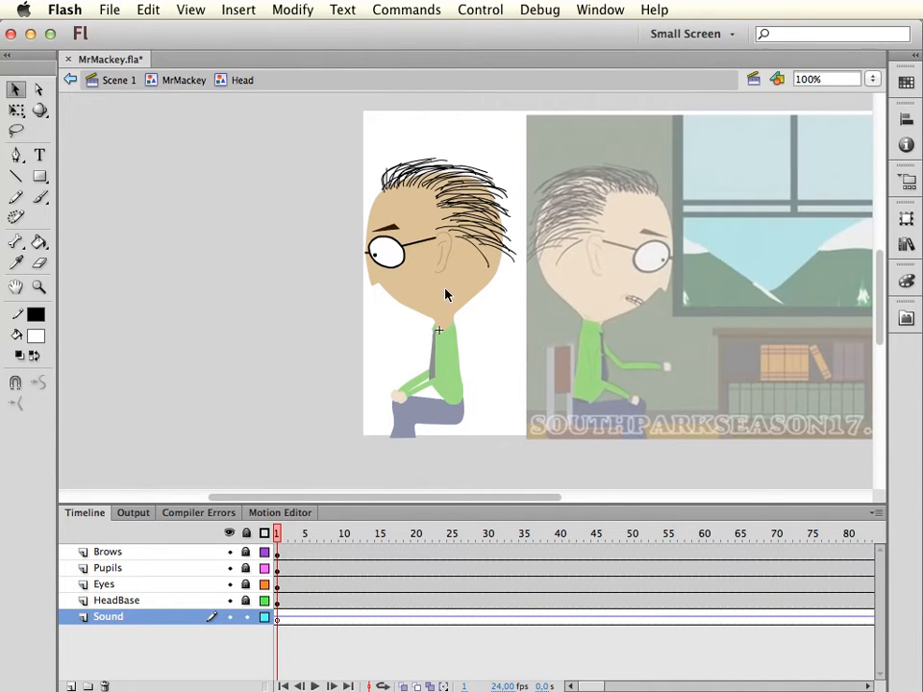
Add a layer named Mouth directly above the HeadBase layer
click(142, 600)
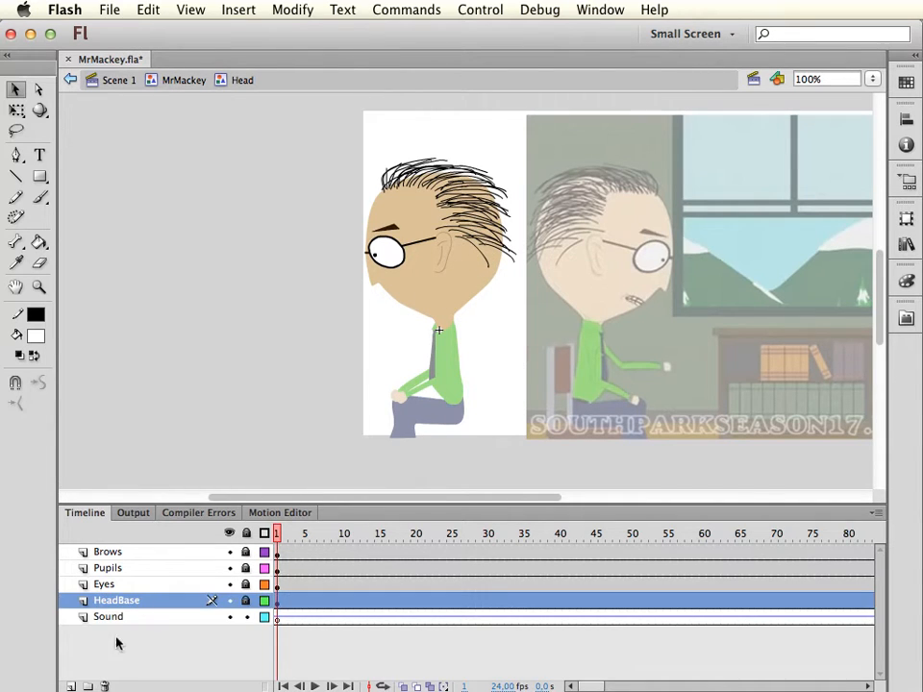
click(70, 686)
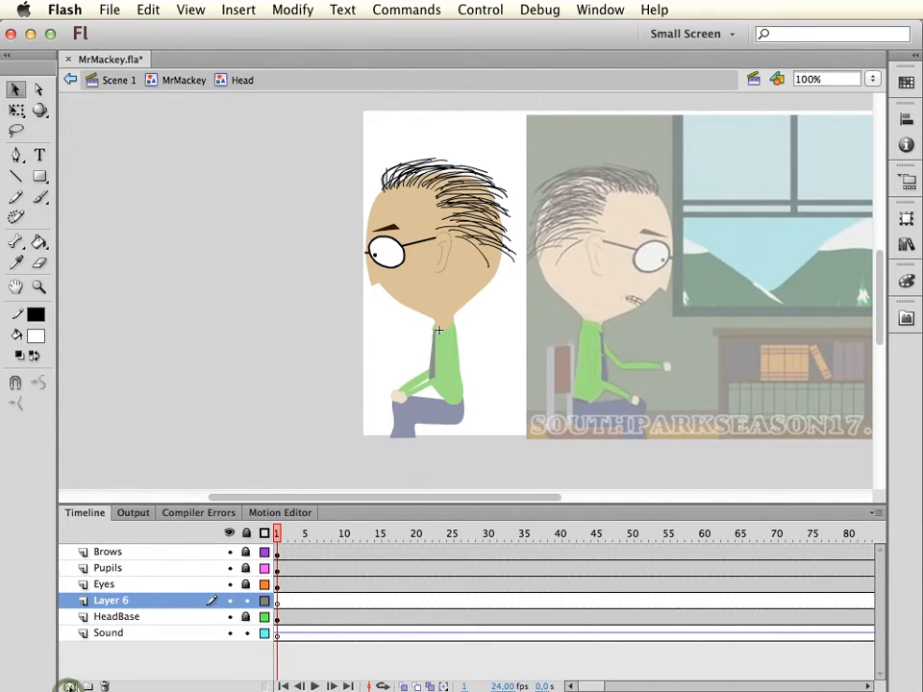
double_click(109, 601)
text(Mouth)
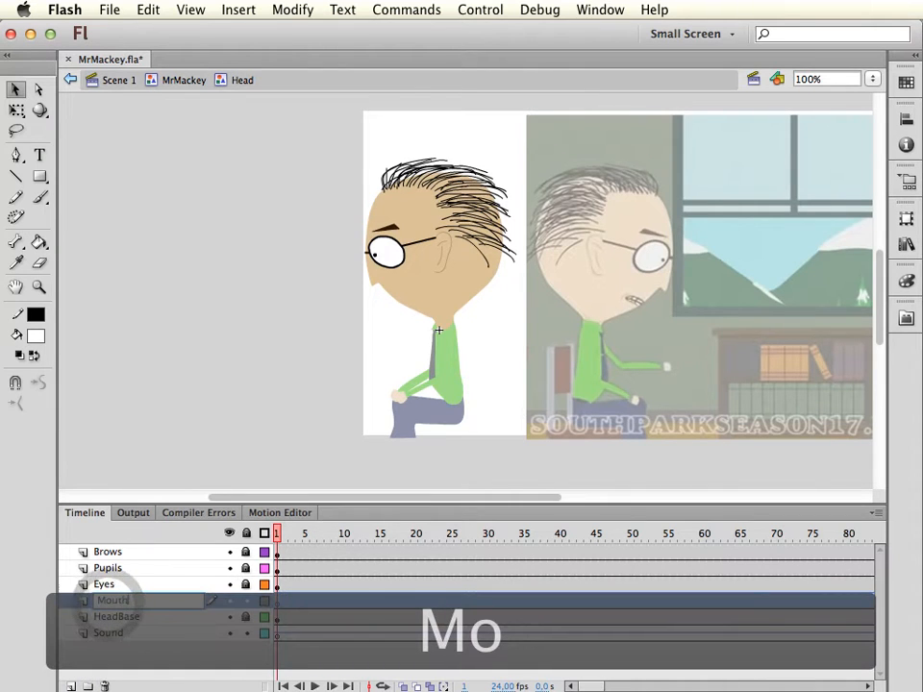
key(Return)
Activate the Pencil tool and set its stroke thickness to 1
key(super+equal)
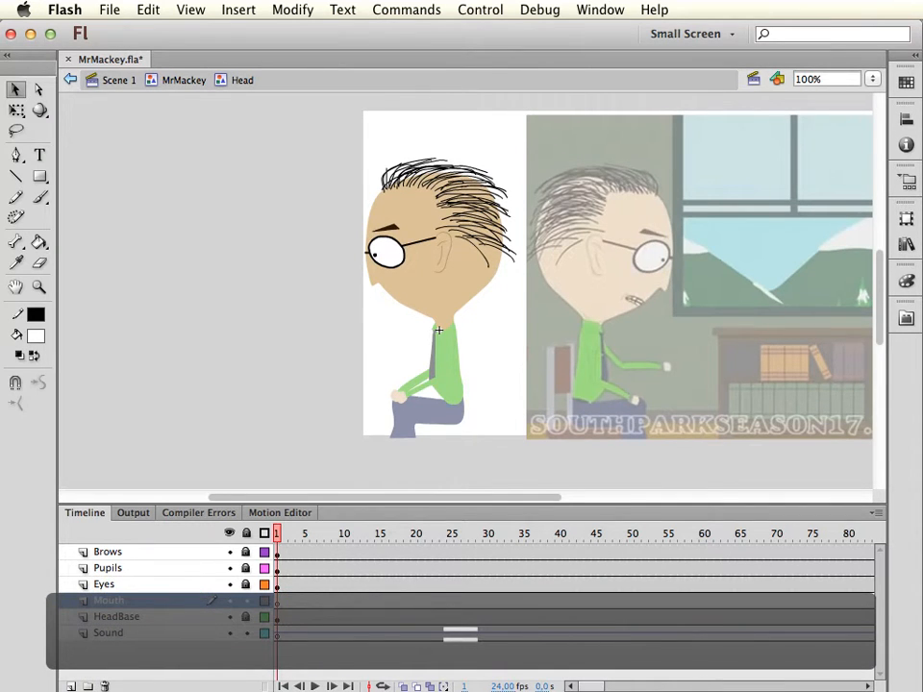
drag(536, 303, 442, 340)
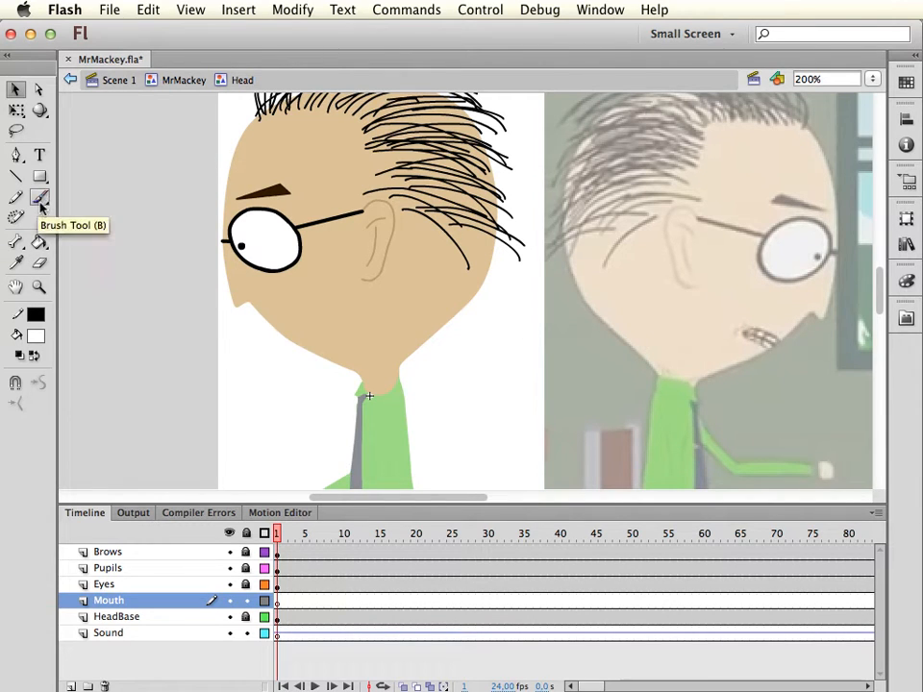
key(y)
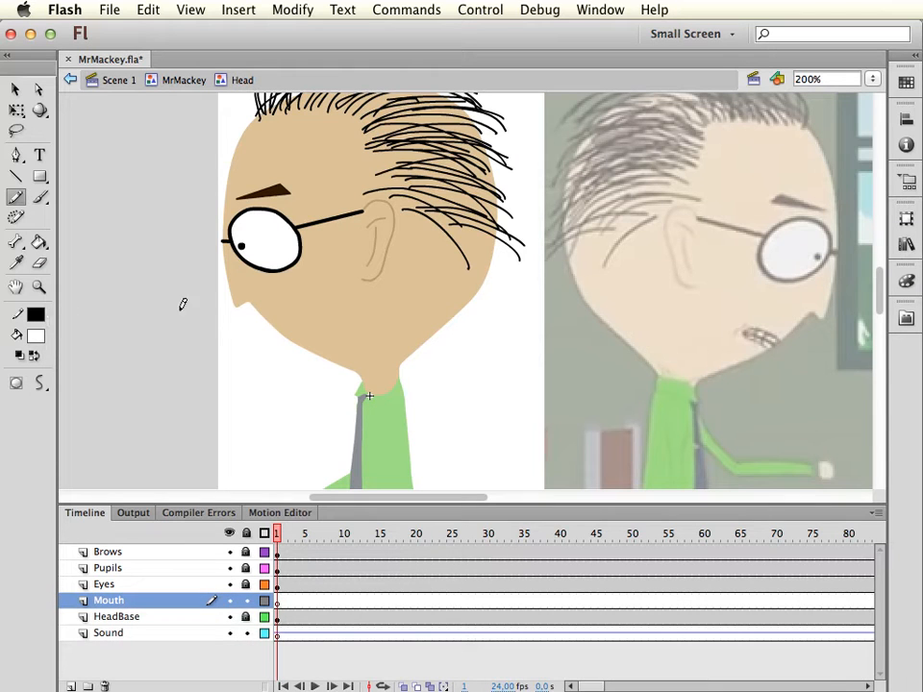
drag(919, 129, 679, 127)
drag(817, 264, 774, 258)
click(786, 267)
text(1)
key(Delete)
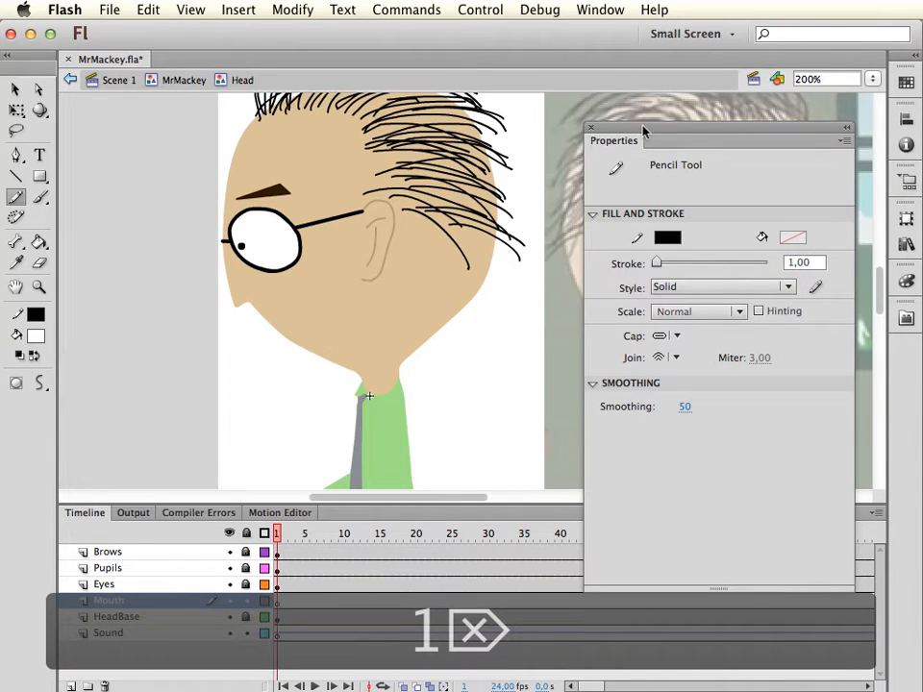
drag(640, 130, 904, 153)
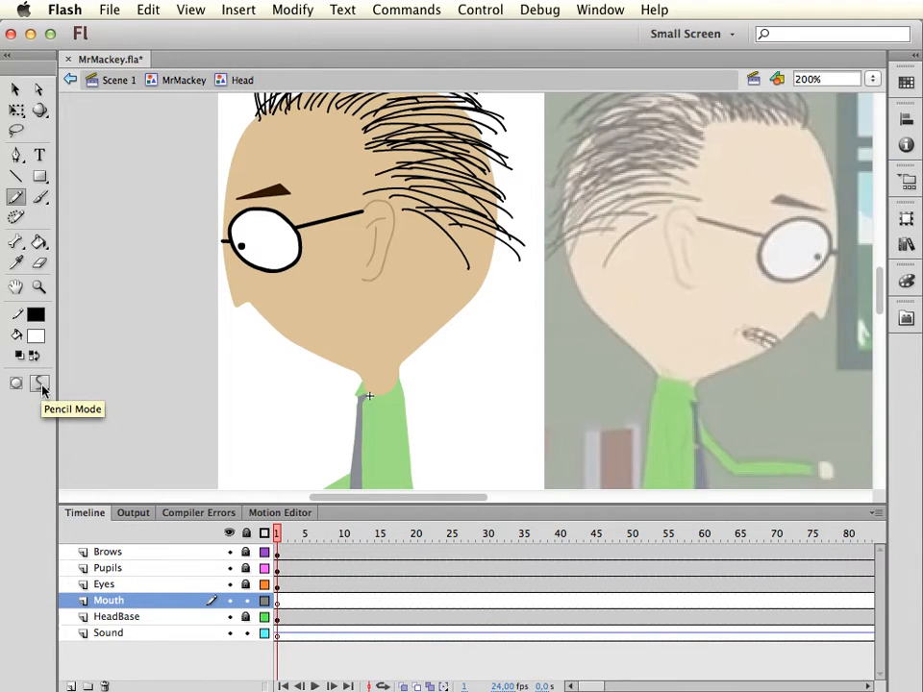
Check the available pencil modes, draw a short test stroke beside the neck, and undo it
click(40, 386)
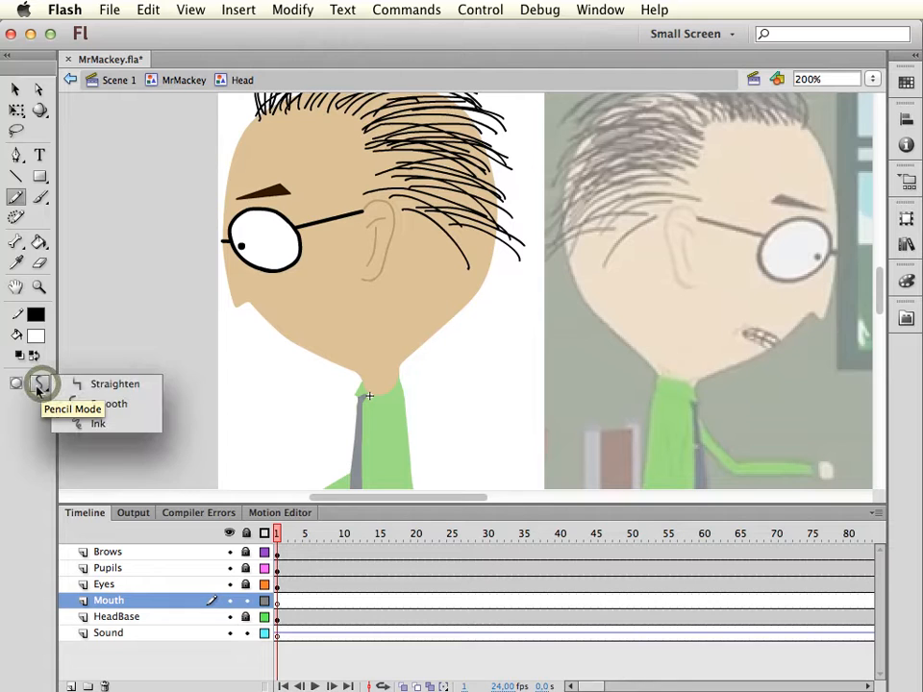
key(super+equal)
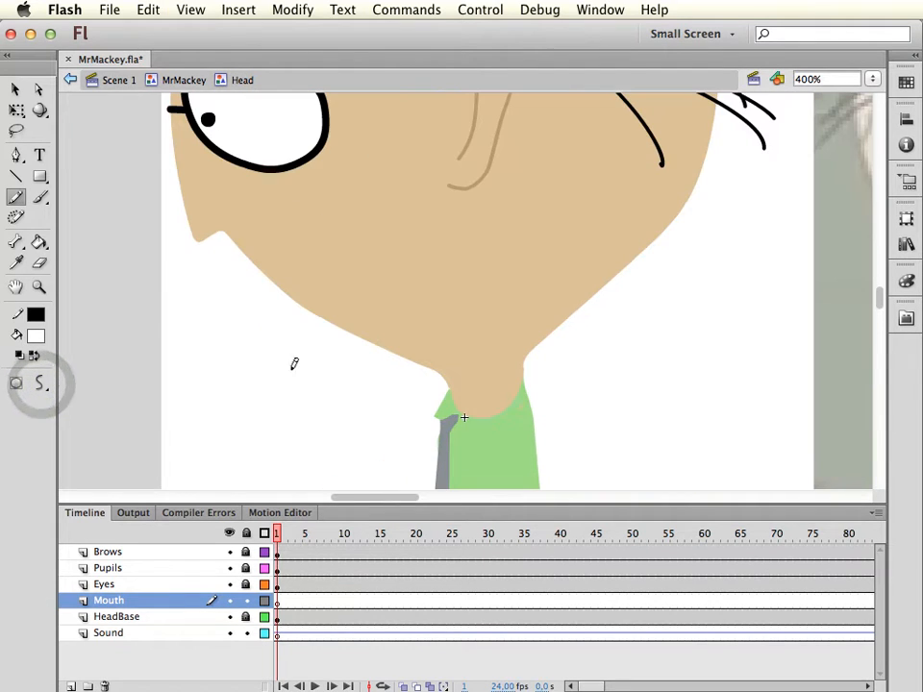
drag(555, 286, 574, 361)
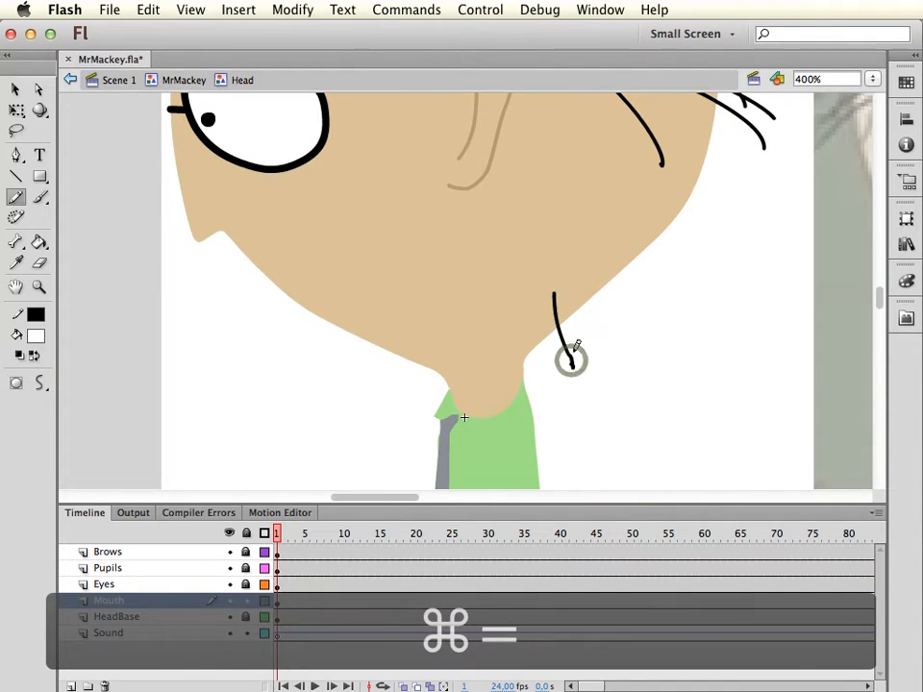
key(super+z)
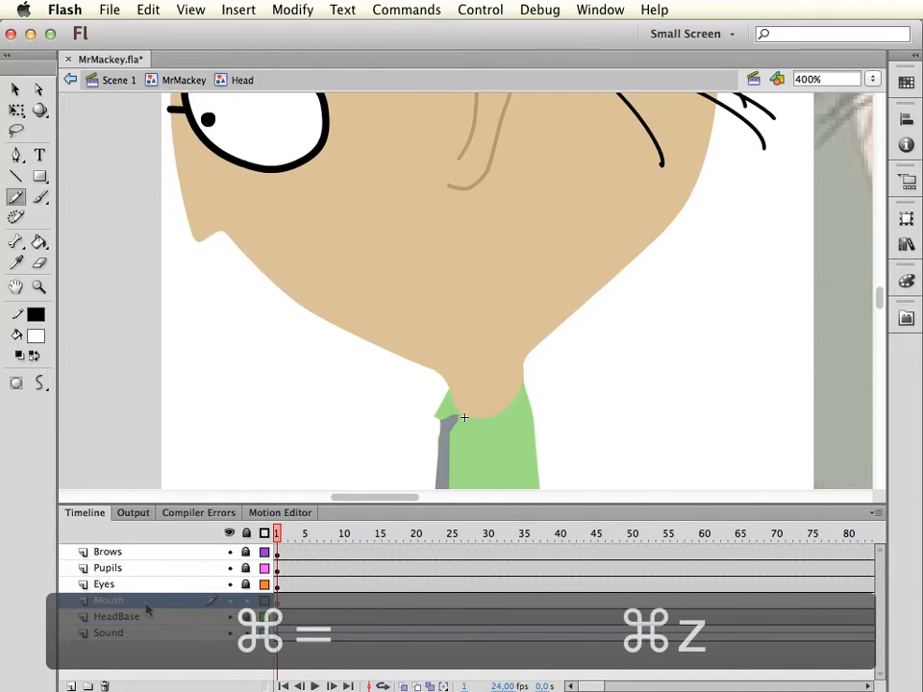
Examine the mouth shape in the reference image and at 00:03 of MrMackey.mp4 in QuickTime Player, returning to Flash at the end
key(space)
drag(731, 308, 211, 328)
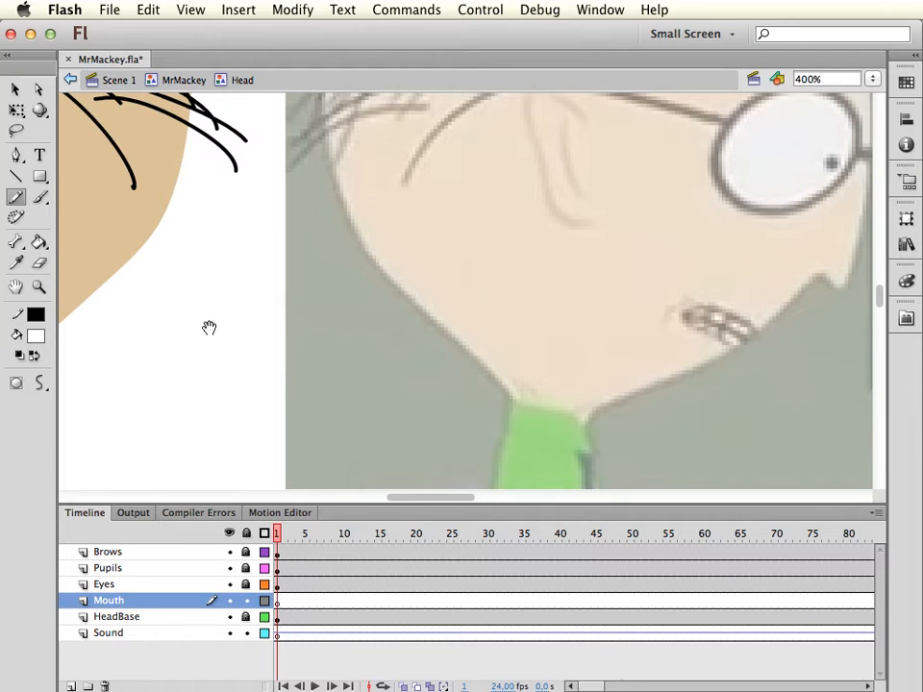
mouse_move(209, 328)
mouse_down()
mouse_move(590, 301)
mouse_move(647, 334)
mouse_up()
key(super+Tab)
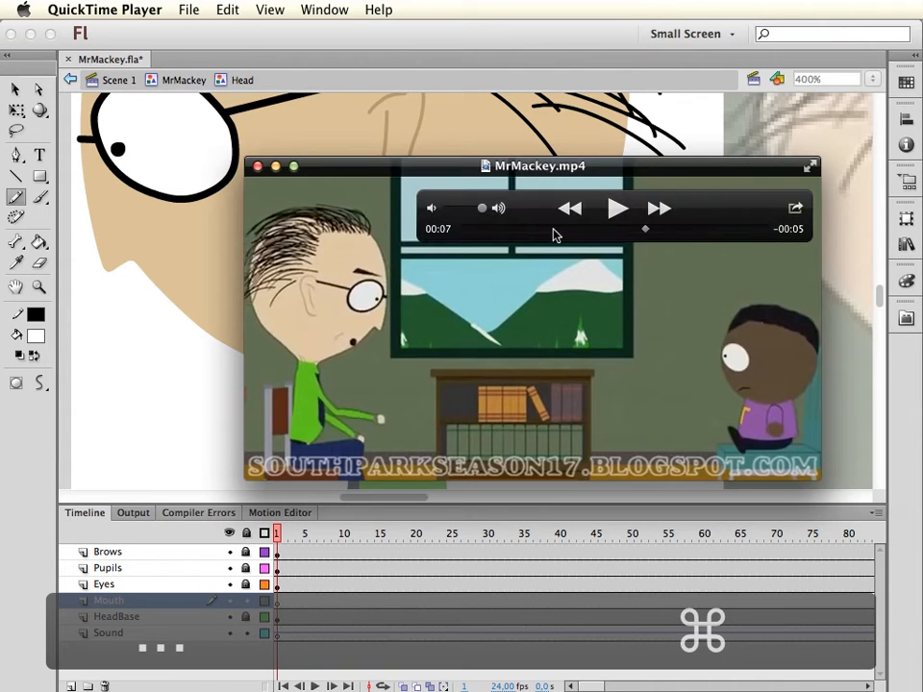
click(527, 228)
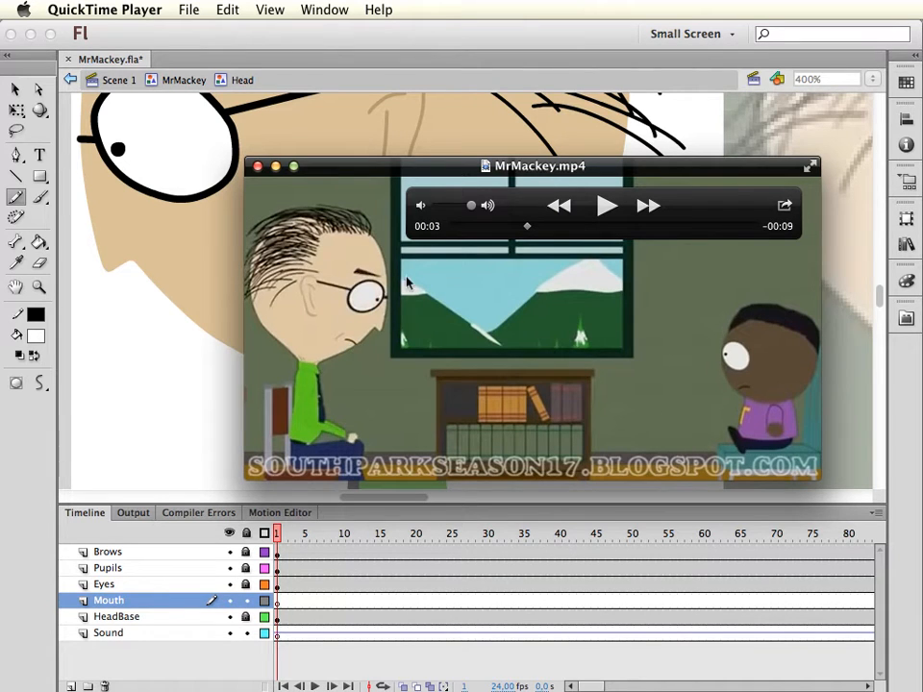
click(371, 39)
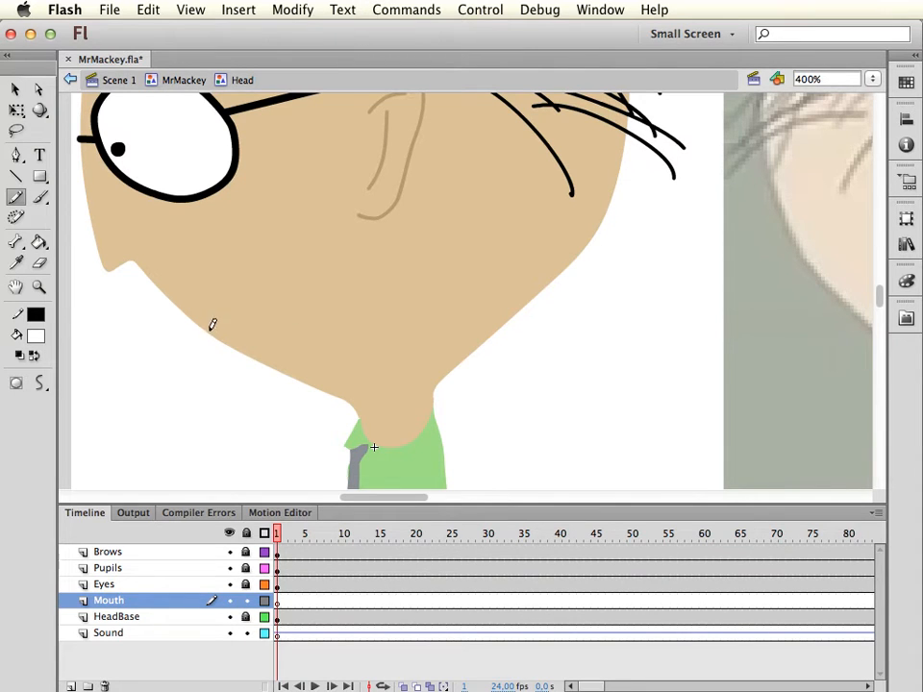
Draw a downturned closed mouth line inward from the chin edge and convert it to a graphic symbol named Mouth
drag(235, 316, 299, 318)
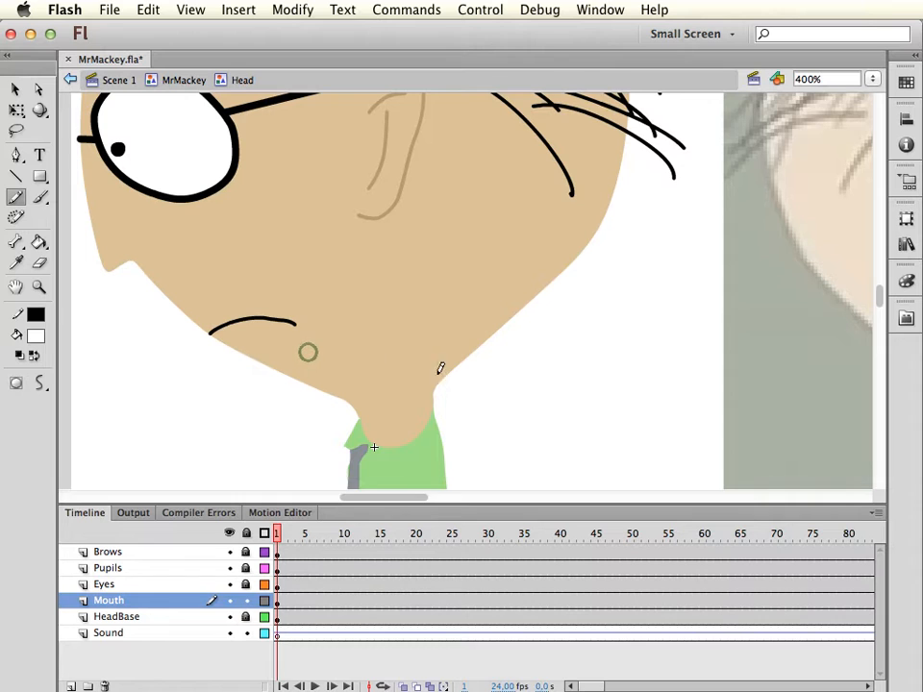
key(v)
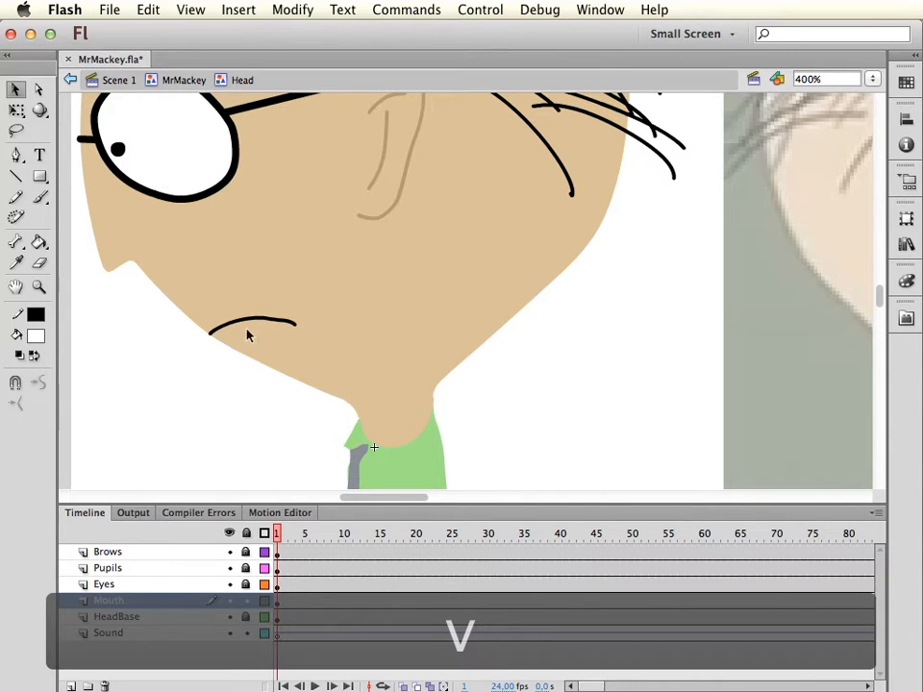
click(245, 319)
click(280, 321)
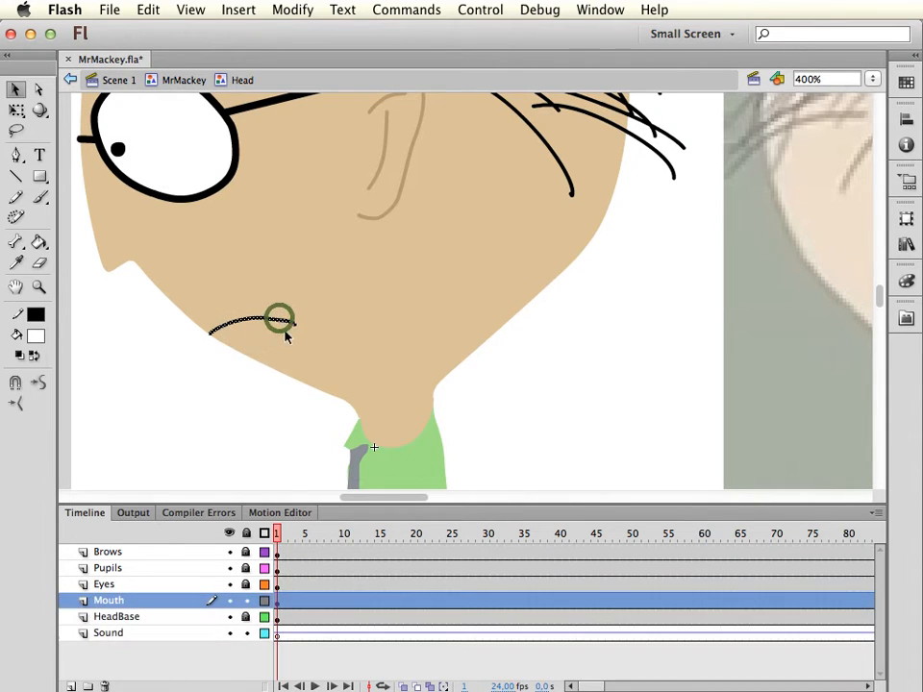
click(296, 6)
click(315, 61)
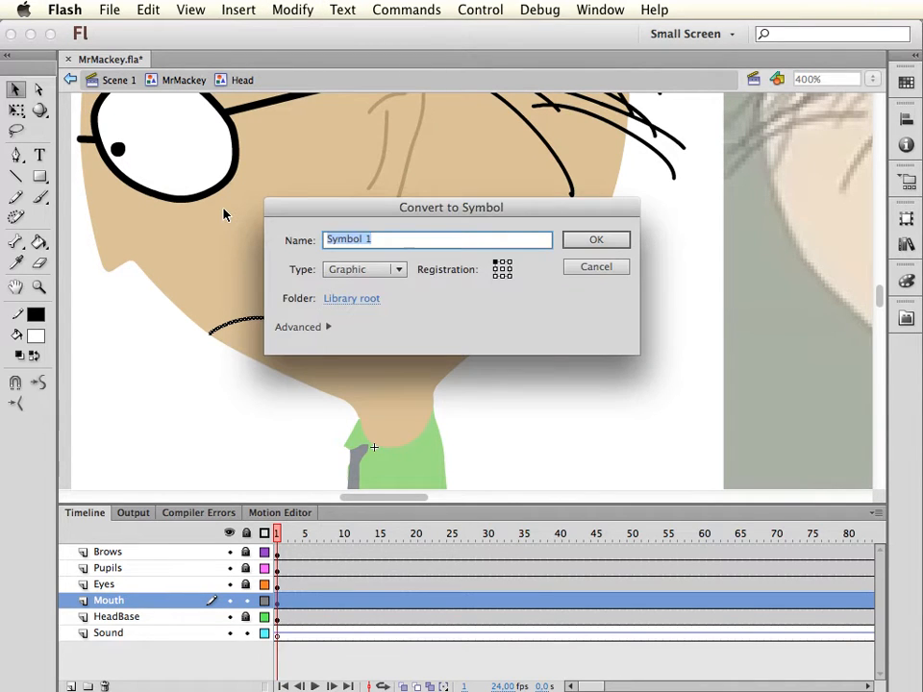
text(Mouth)
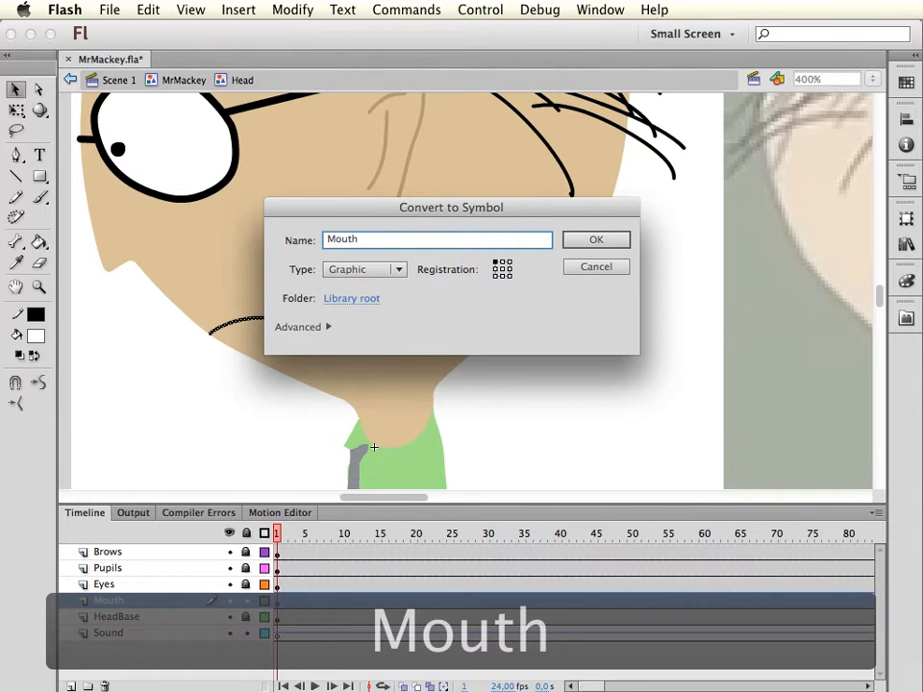
click(594, 239)
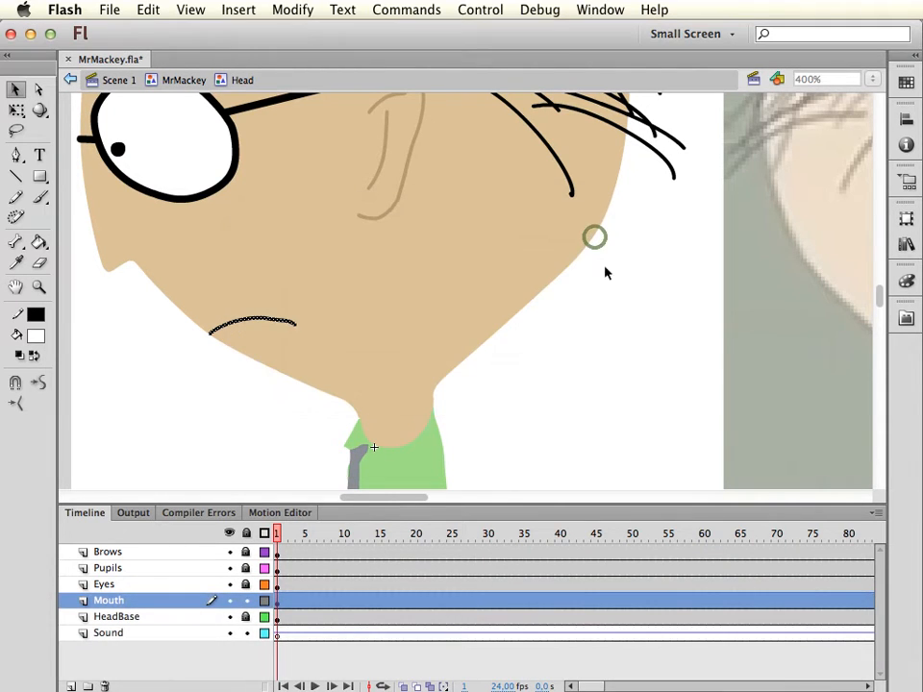
Open the Mouth symbol for editing and select its first frame
click(277, 321)
double_click(277, 325)
click(281, 553)
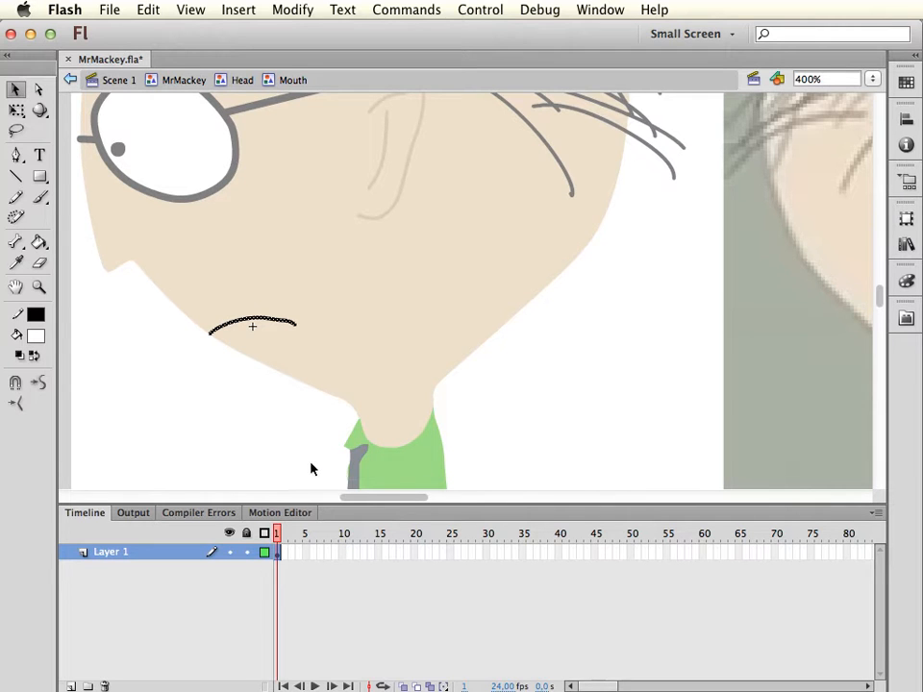
mouse_move(394, 499)
mouse_down()
mouse_move(422, 500)
mouse_move(400, 503)
mouse_up()
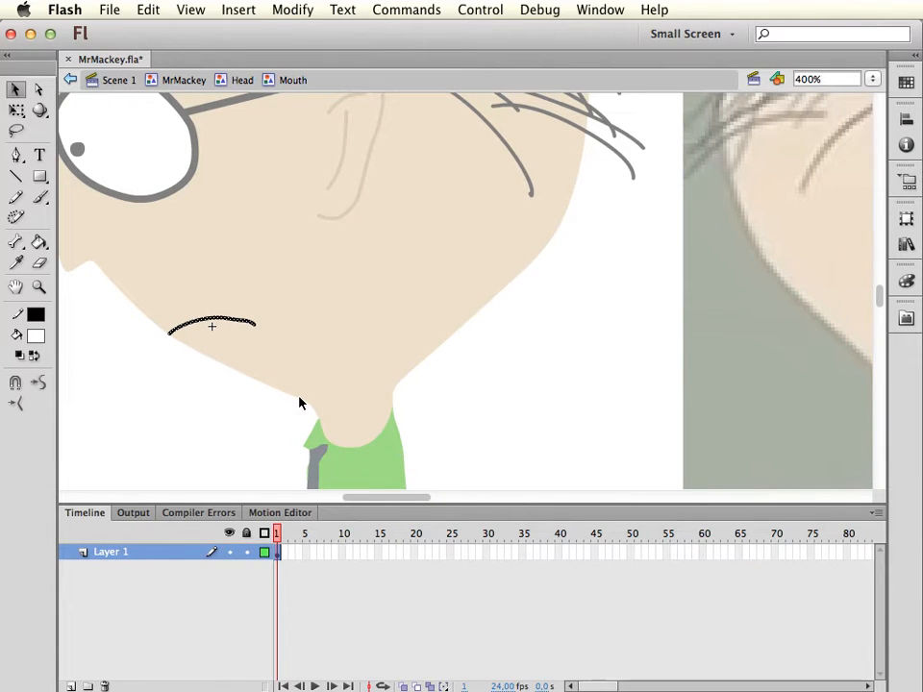
Insert a blank keyframe at frame 2 of the Mouth symbol, turn on onion skinning, and activate the Pencil tool
key(F7)
click(404, 686)
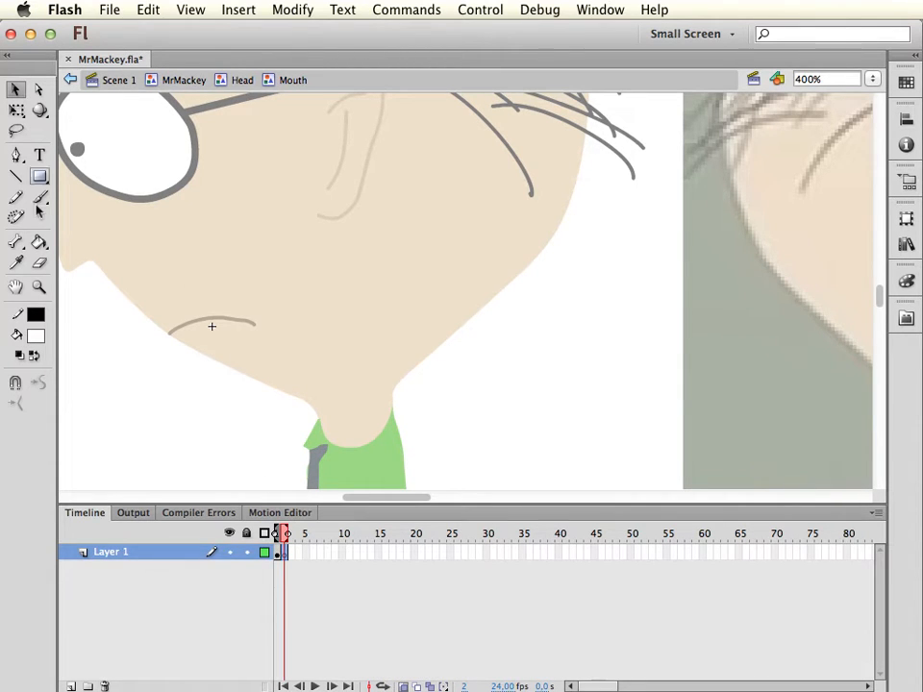
key(y)
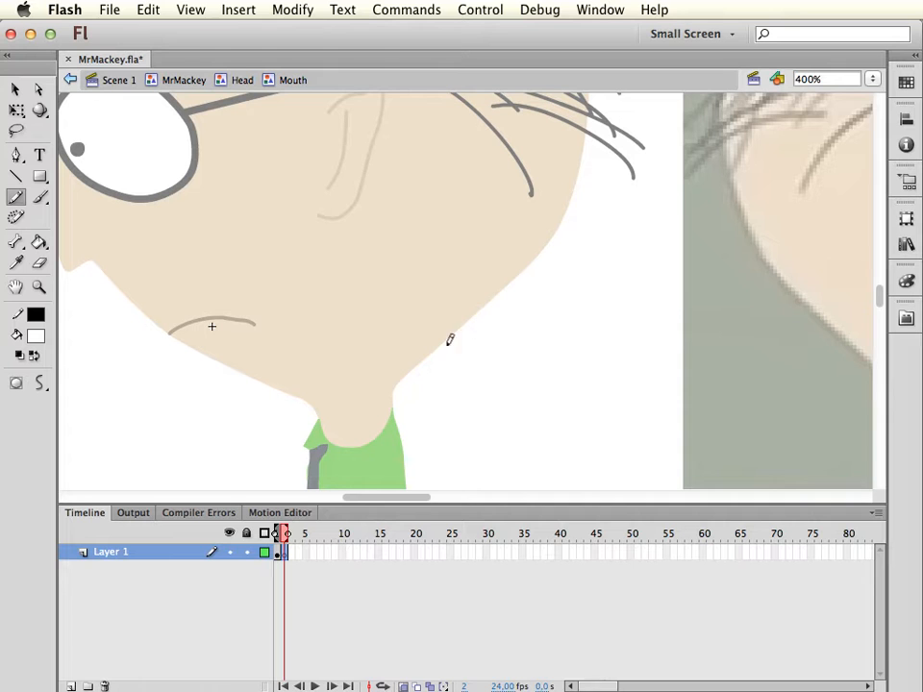
Examine the open mouth with upper teeth at 00:04 of MrMackey.mp4 in QuickTime Player, returning to Flash at the end
key(super+Tab)
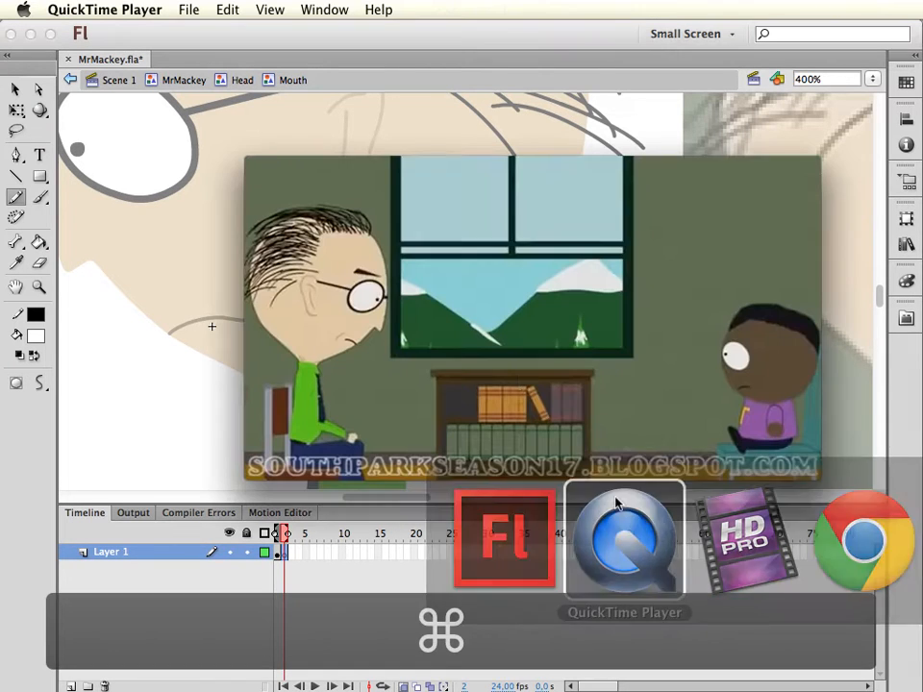
mouse_move(532, 232)
mouse_down()
mouse_move(468, 228)
mouse_move(548, 230)
mouse_move(532, 229)
mouse_move(540, 231)
mouse_up()
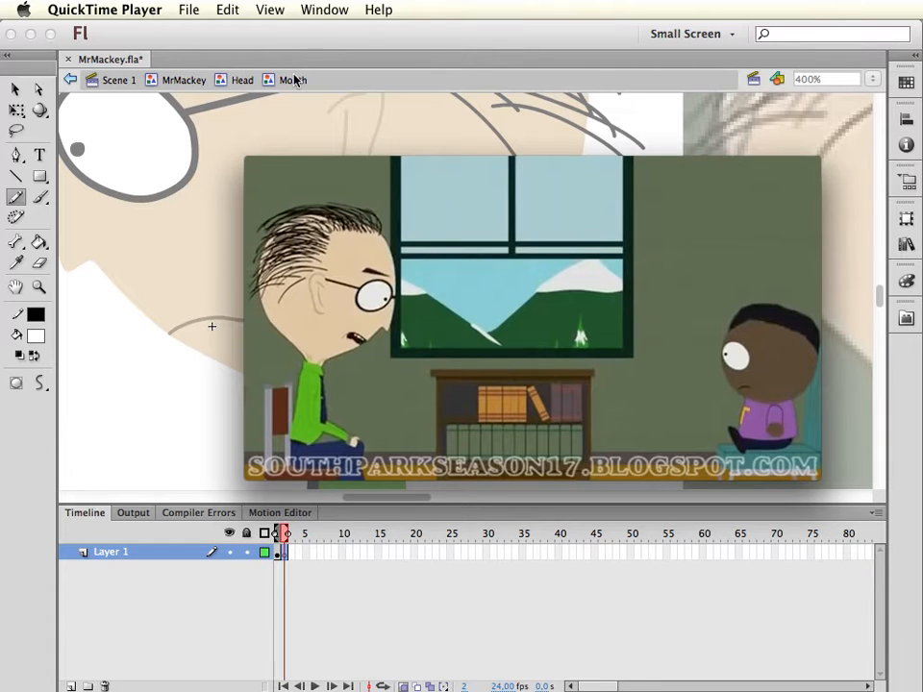
mouse_move(366, 358)
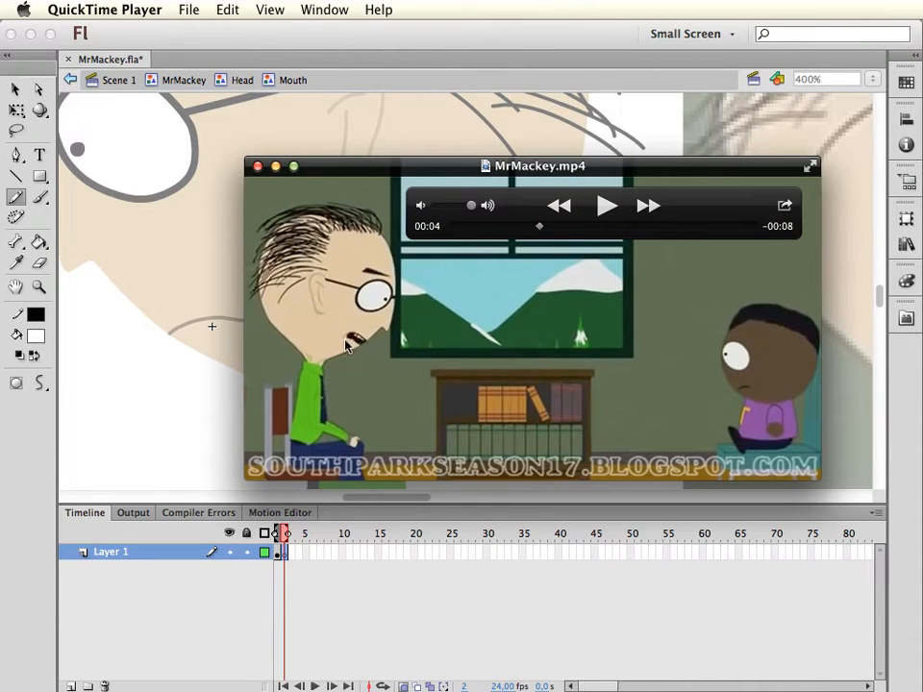
click(354, 59)
click(211, 311)
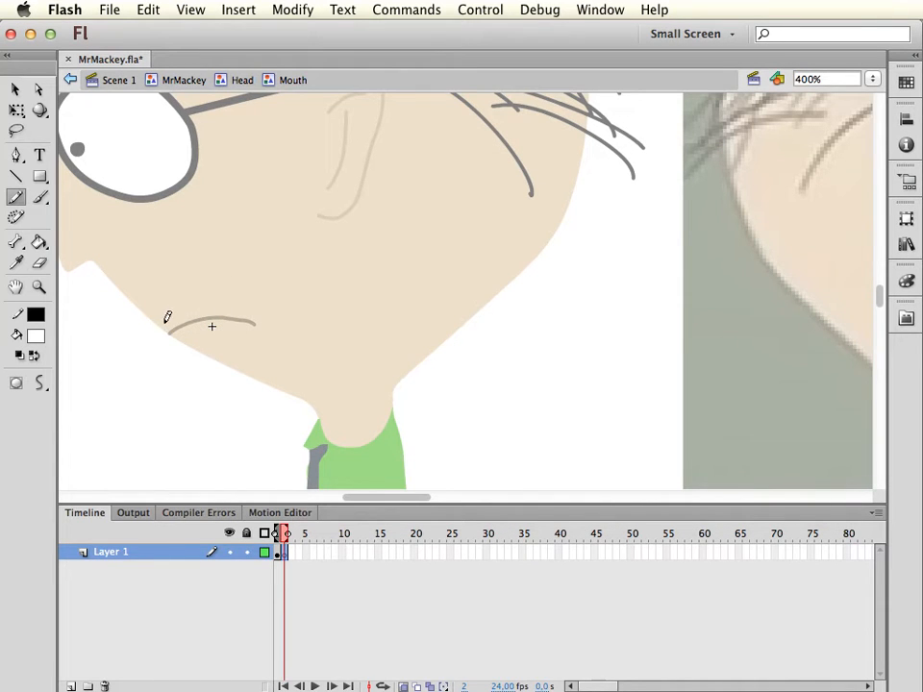
Draw an open mouth outline inward from the chin edge with an upper teeth band inside, and delete the stray line bit
mouse_move(158, 323)
mouse_down()
mouse_move(227, 303)
mouse_move(264, 319)
mouse_move(265, 329)
mouse_move(230, 333)
mouse_up()
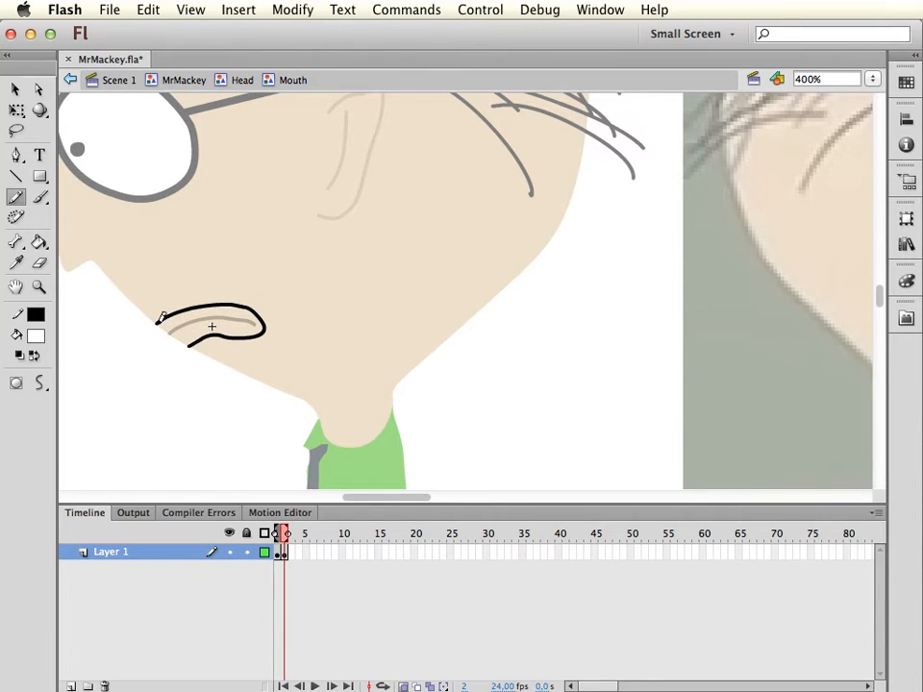
mouse_move(164, 328)
mouse_down()
mouse_move(243, 313)
mouse_move(240, 304)
mouse_up()
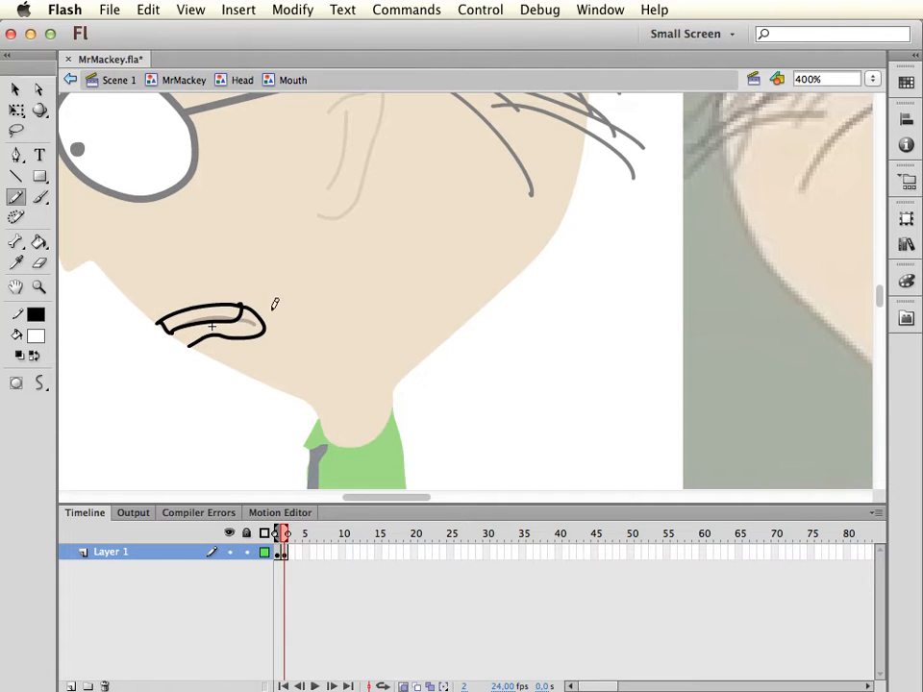
key(v)
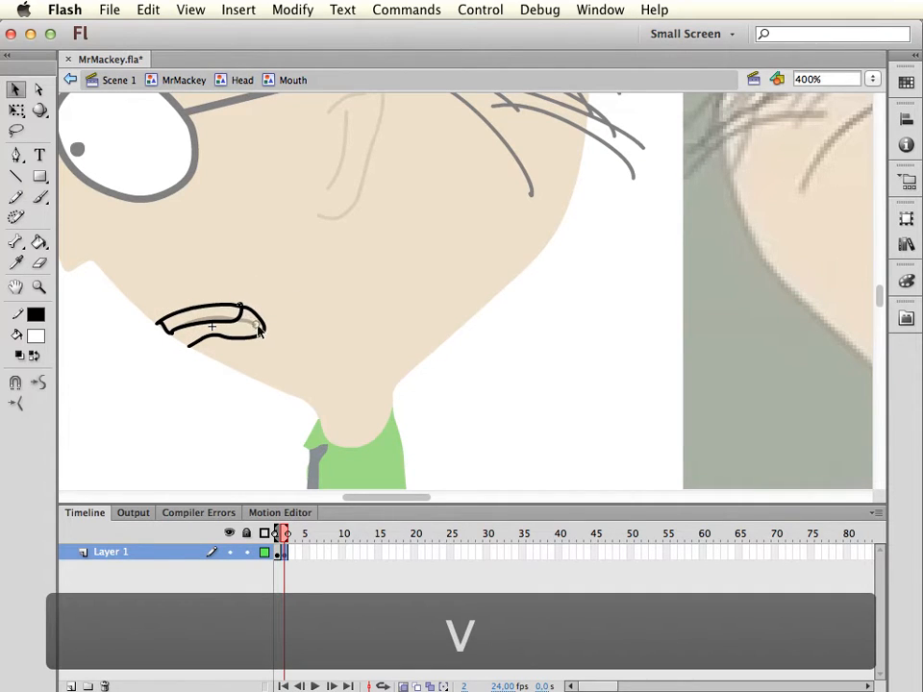
key(BackSpace)
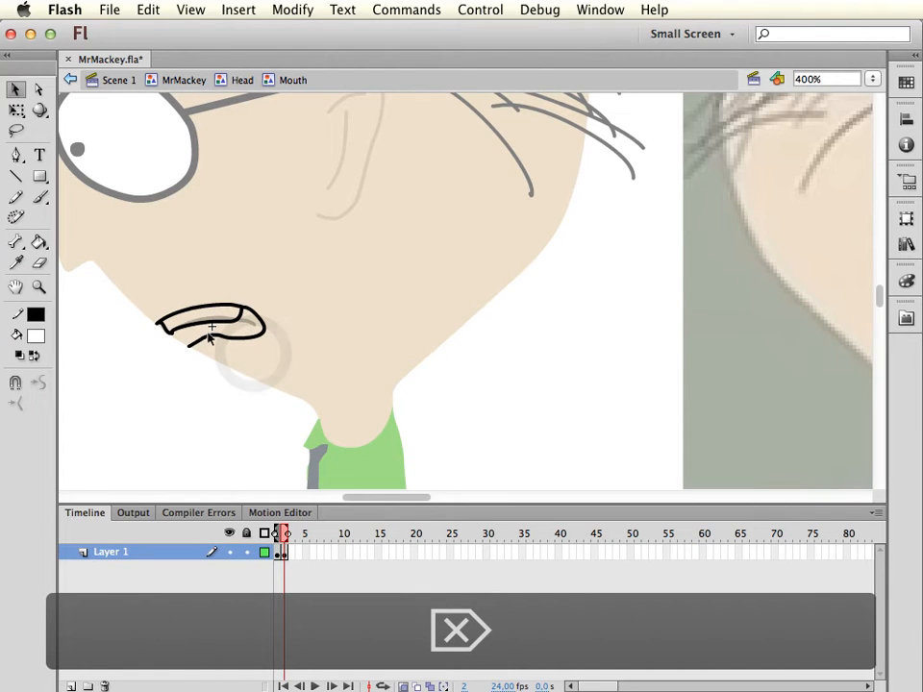
Divide the upper teeth band into five teeth with short pencil lines and fill them white
key(y)
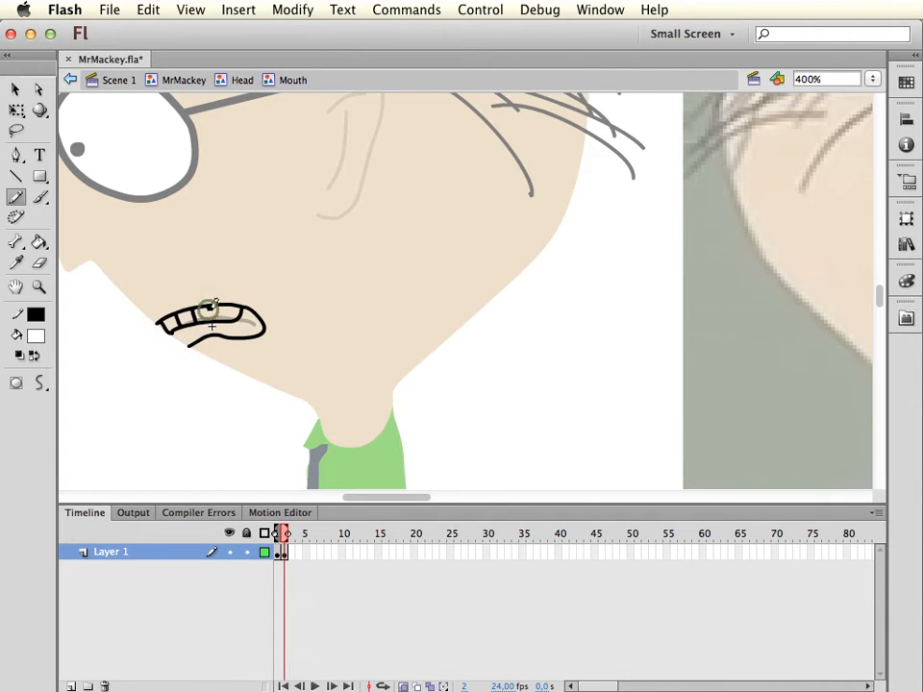
drag(227, 307, 226, 322)
key(k)
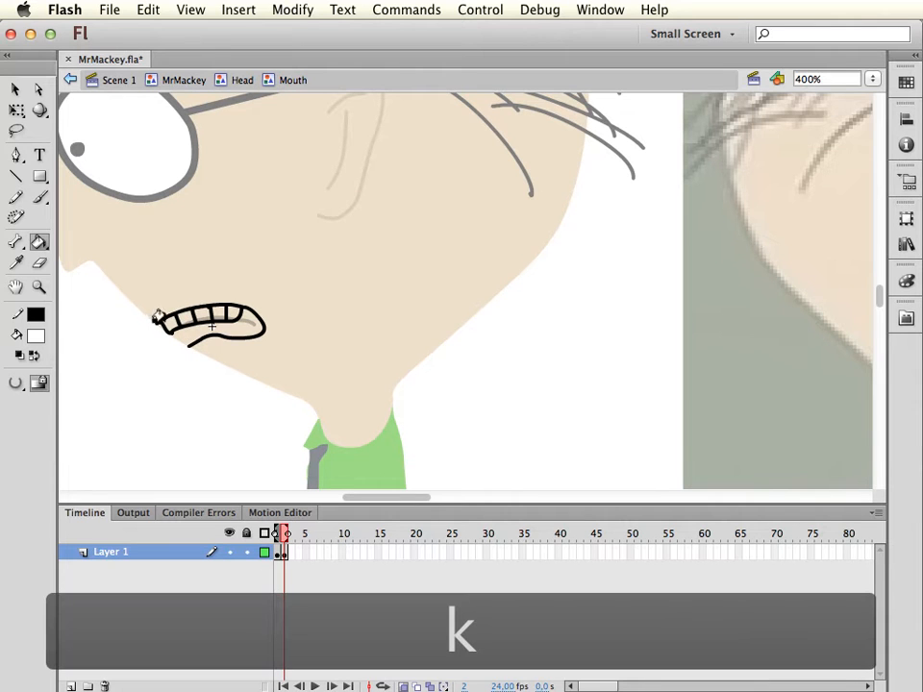
click(188, 318)
click(219, 314)
click(313, 336)
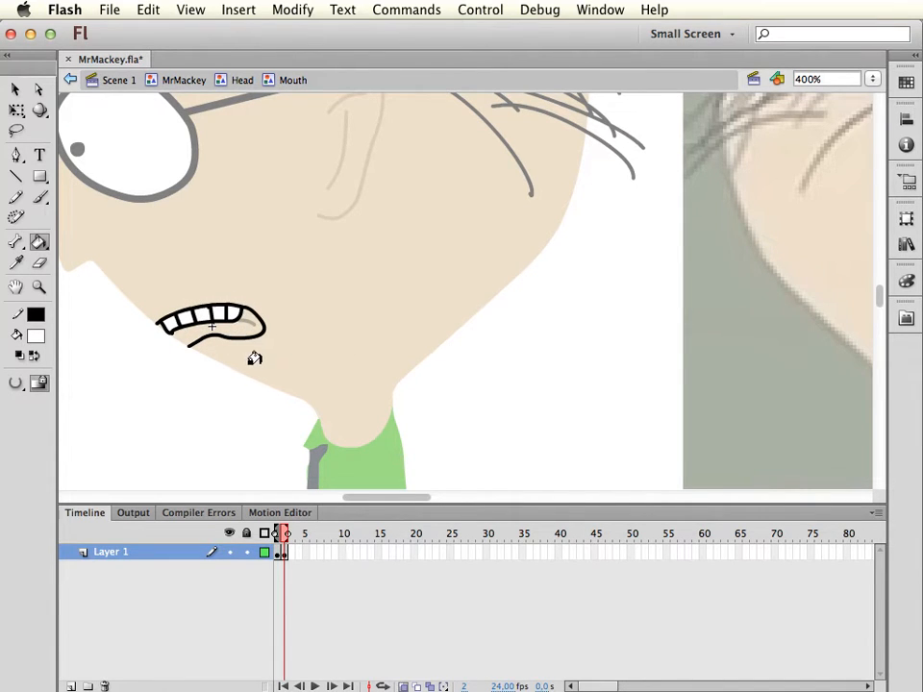
Set the Brush tool to Paint Behind mode with a black fill colour
key(b)
click(19, 408)
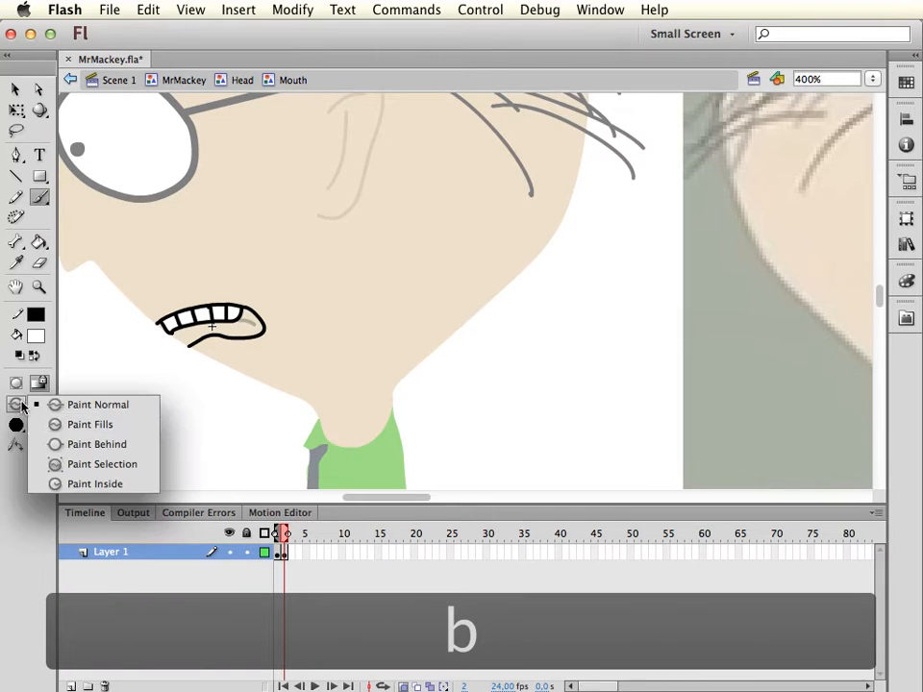
click(94, 444)
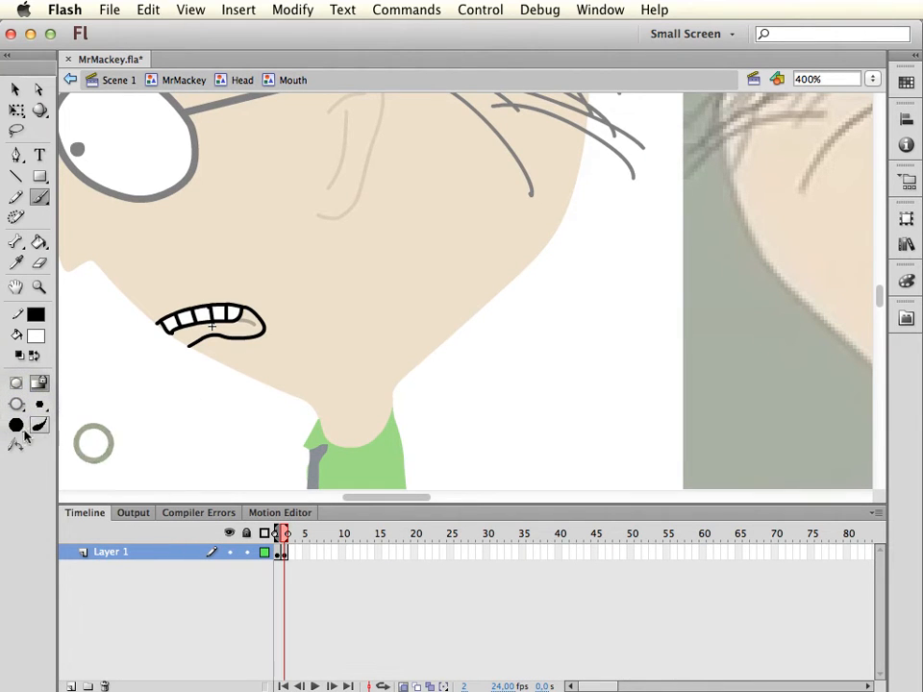
click(18, 407)
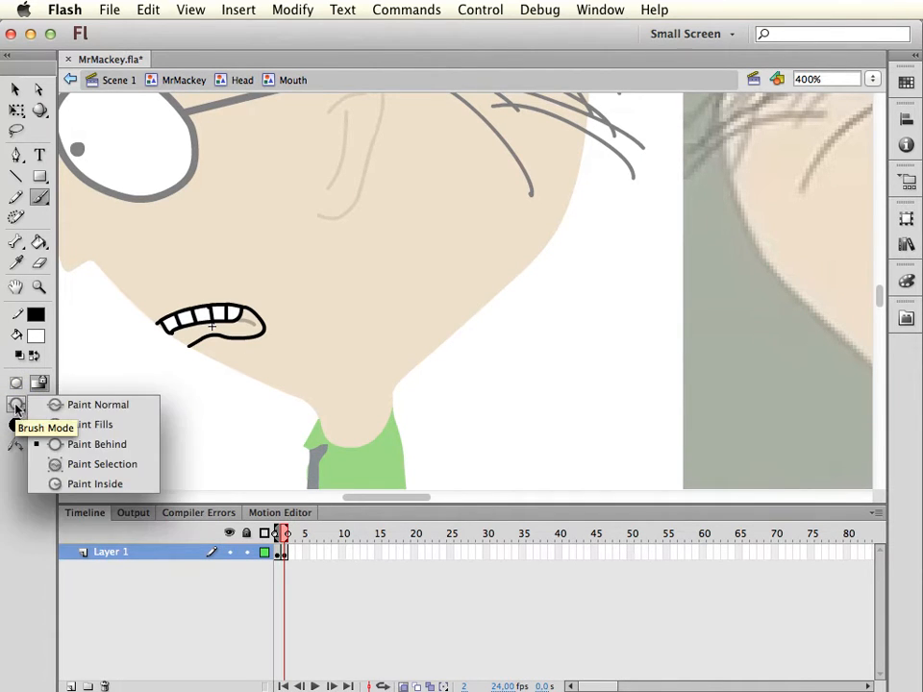
click(71, 445)
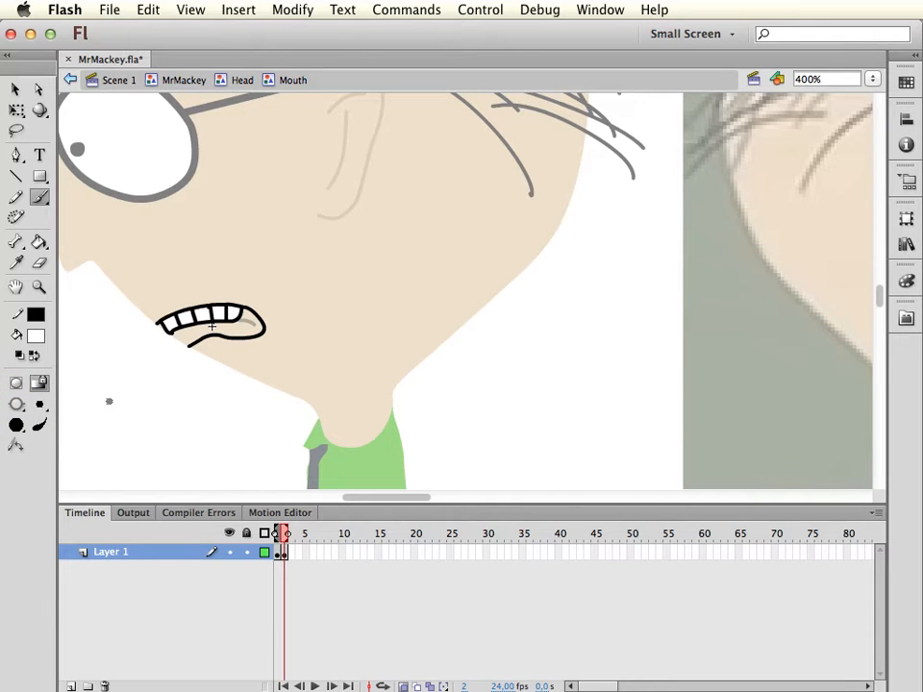
click(37, 338)
click(39, 381)
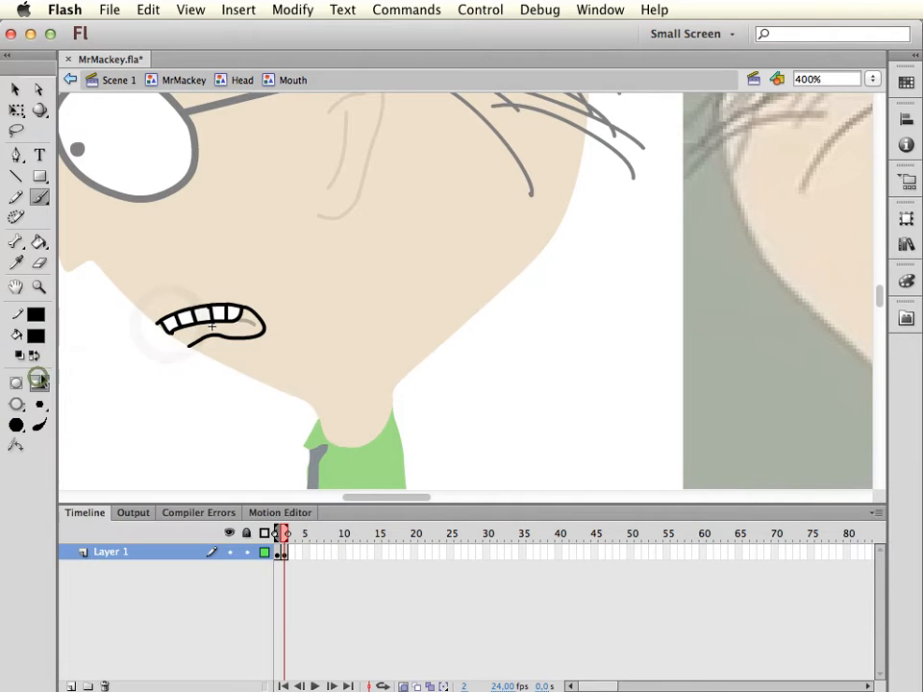
Close the gap in the mouth outline along the chin edge with a brush stroke and fill the mouth interior black
click(175, 335)
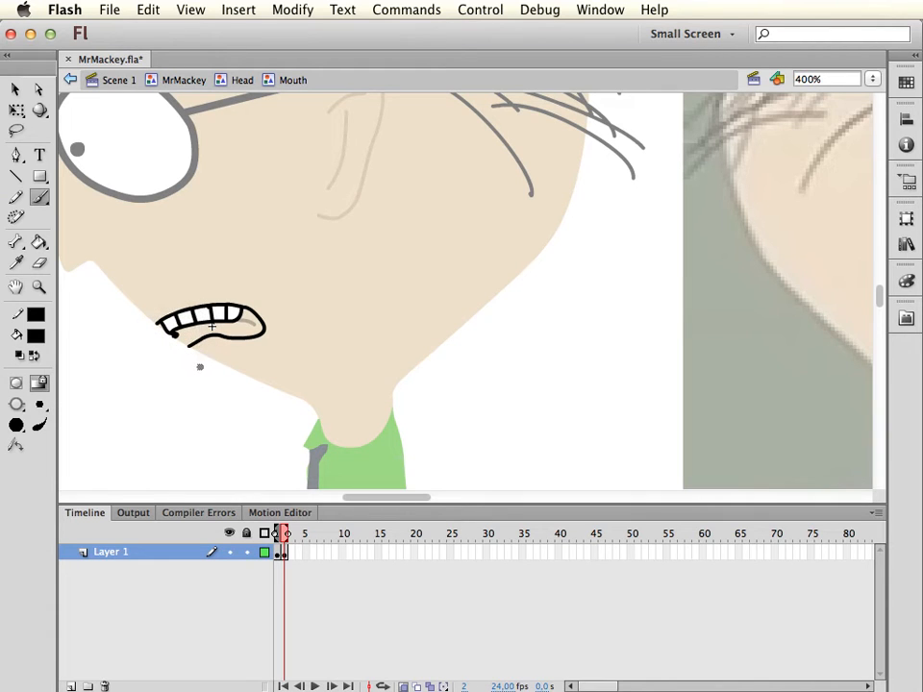
key(super+z)
key(super+equal)
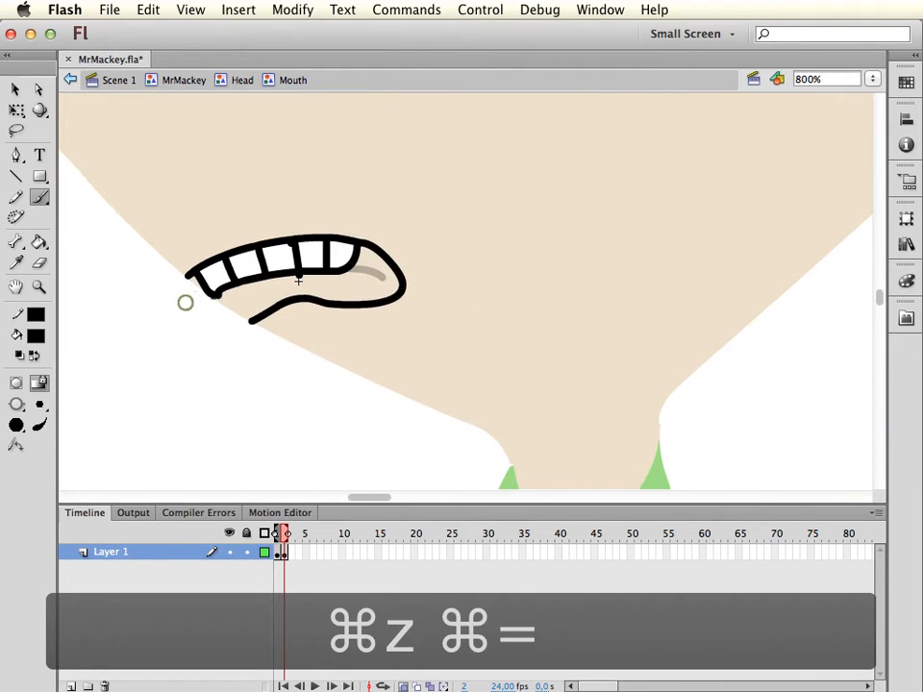
drag(223, 300, 252, 320)
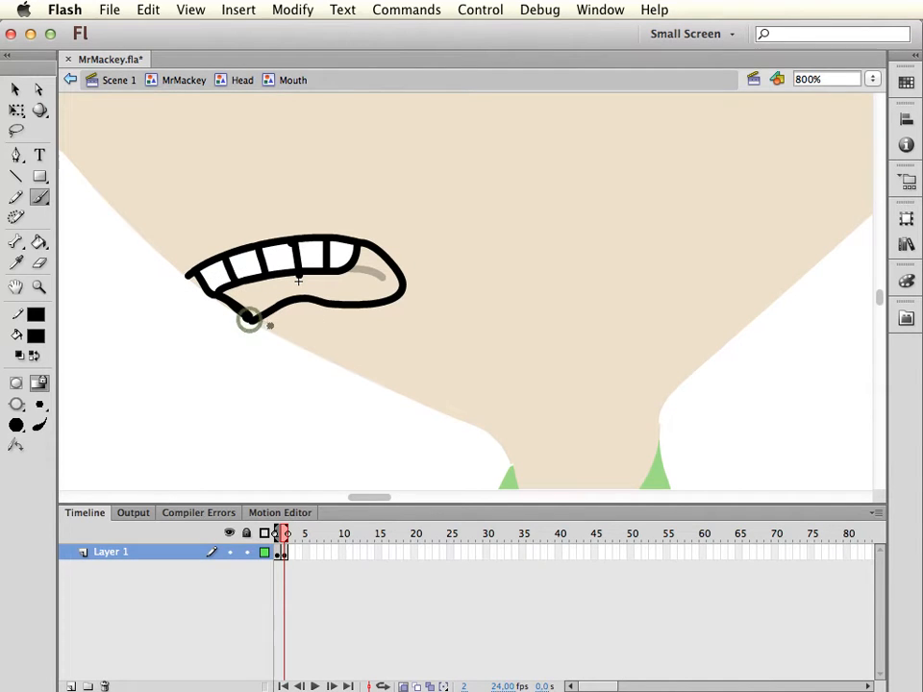
key(k)
click(262, 299)
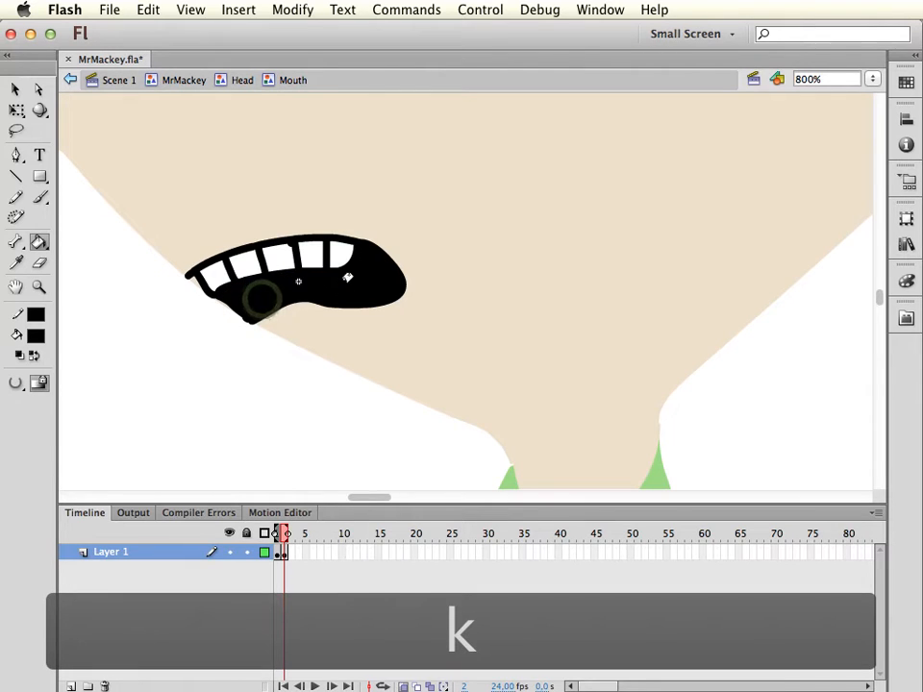
Delete the stray line end protruding above the divider between the third and fourth teeth
key(v)
click(288, 249)
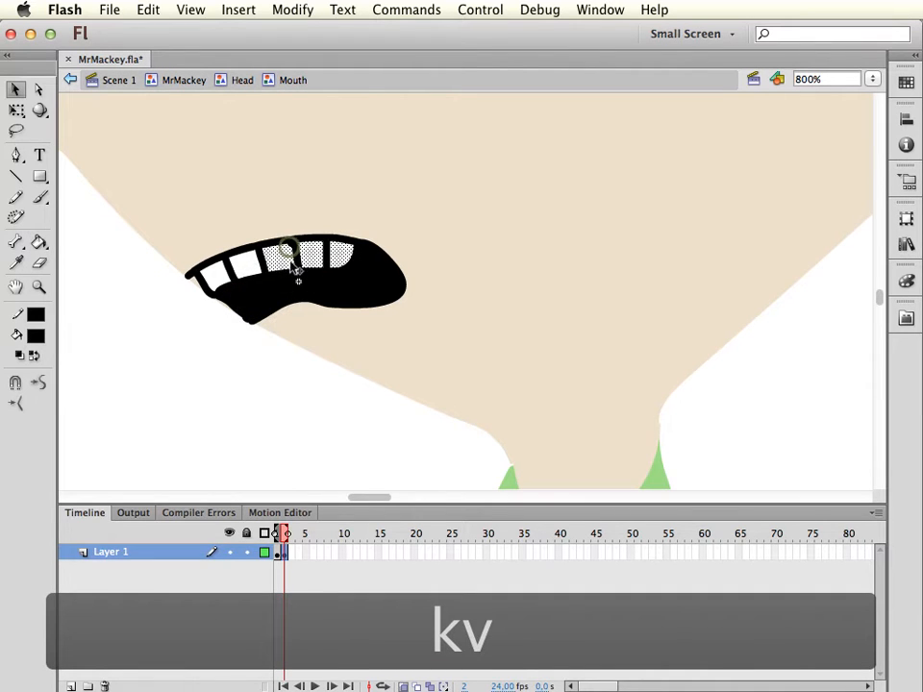
click(290, 245)
click(290, 246)
key(Delete)
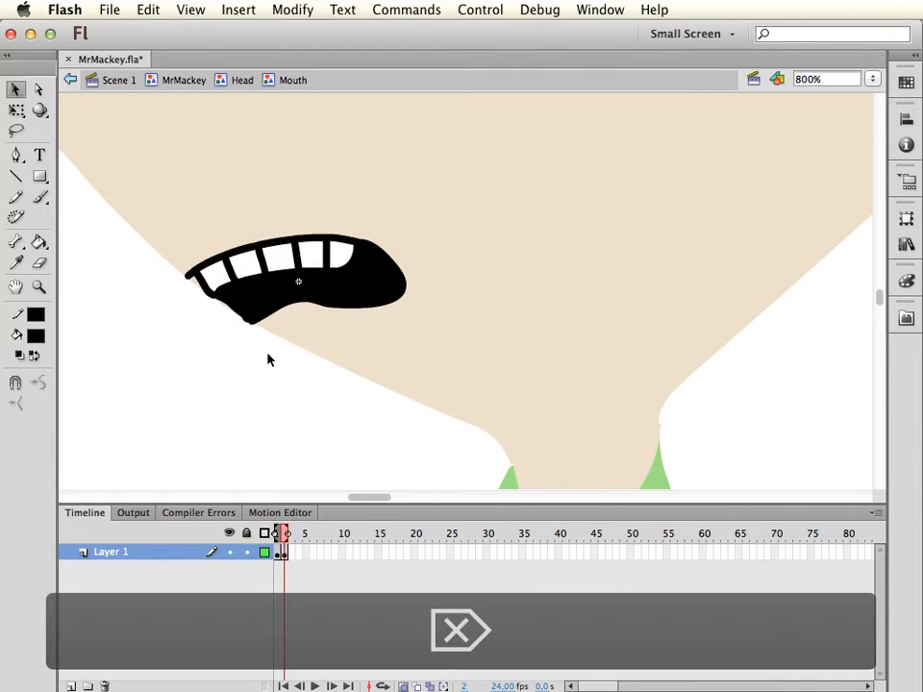
click(245, 329)
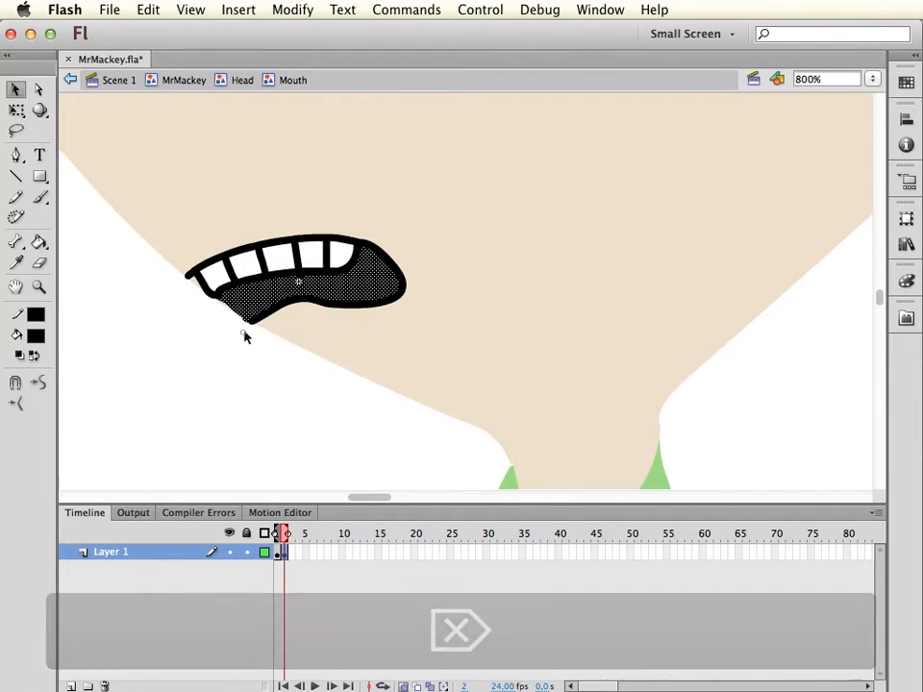
click(201, 300)
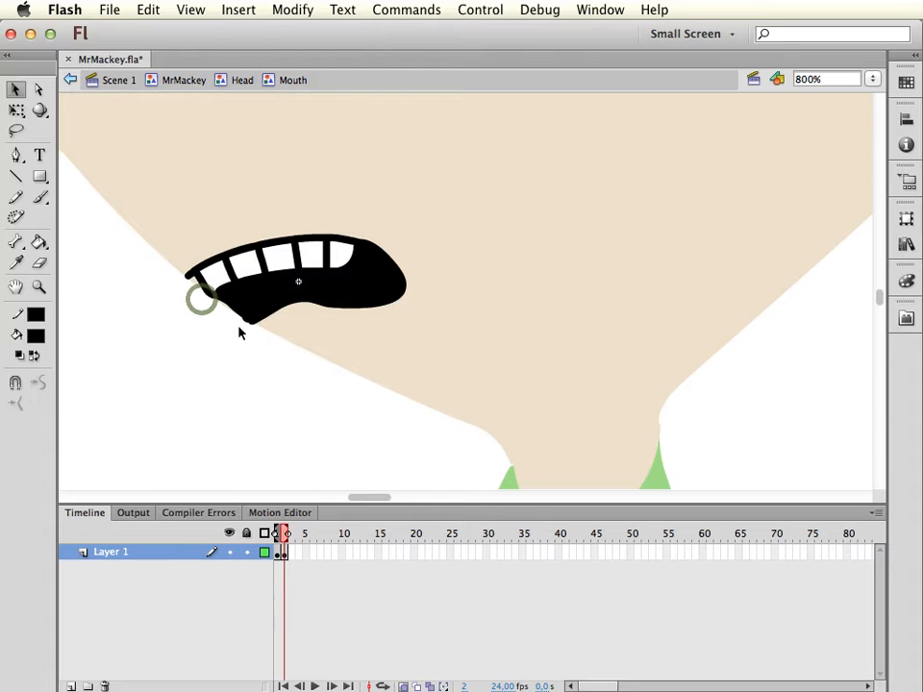
Brush black behind the front tooth and along the chin edge to even out the mouth's open side
key(b)
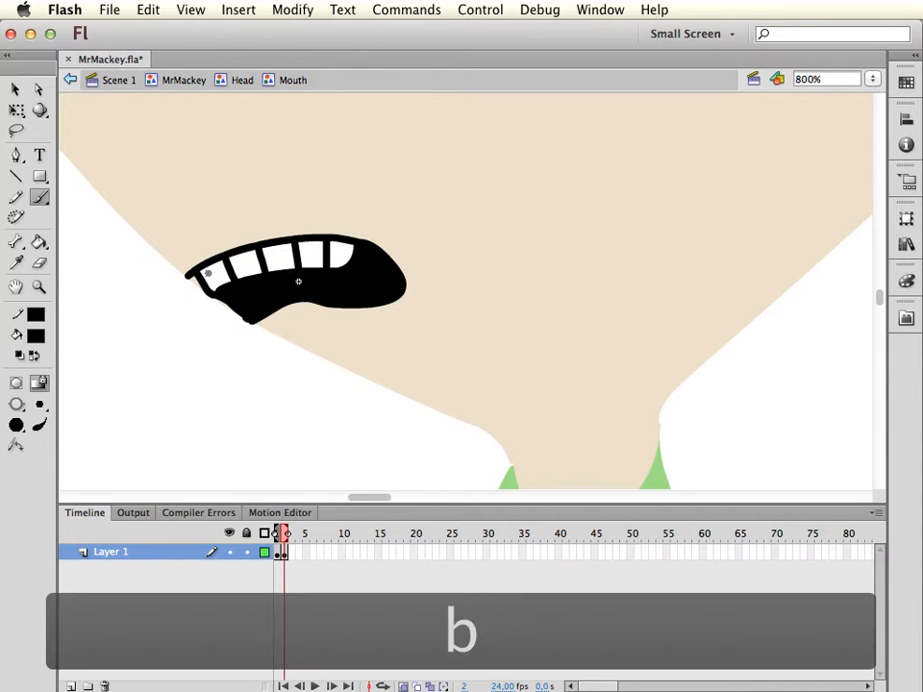
click(199, 281)
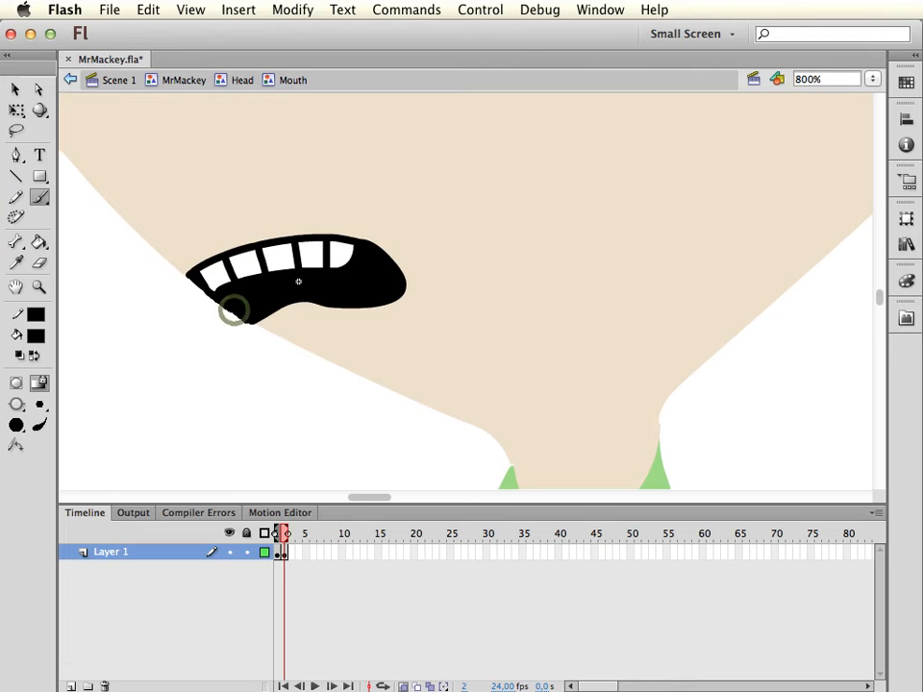
key(super+minus)
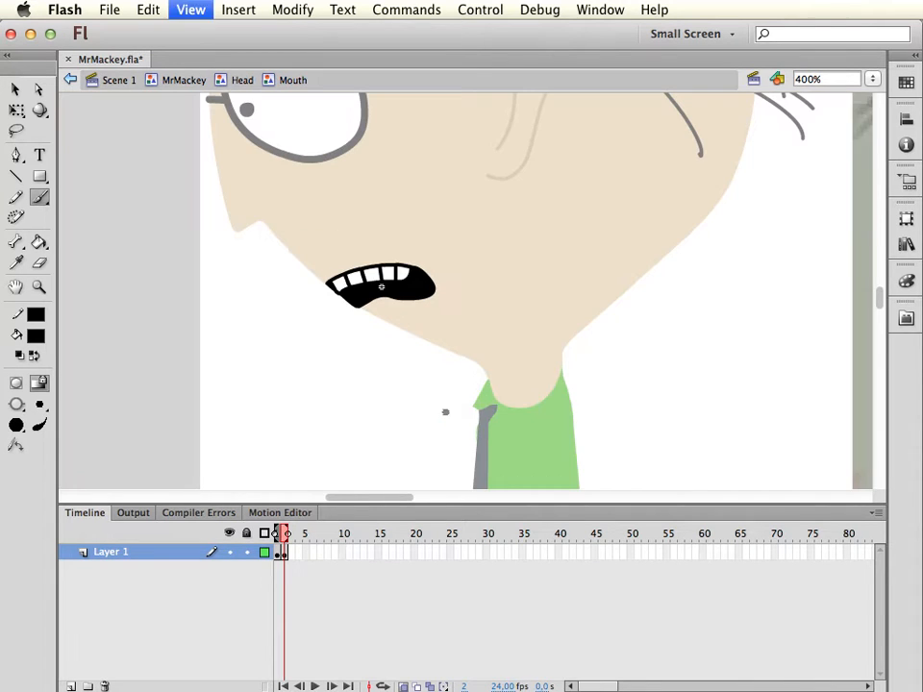
drag(433, 305, 451, 374)
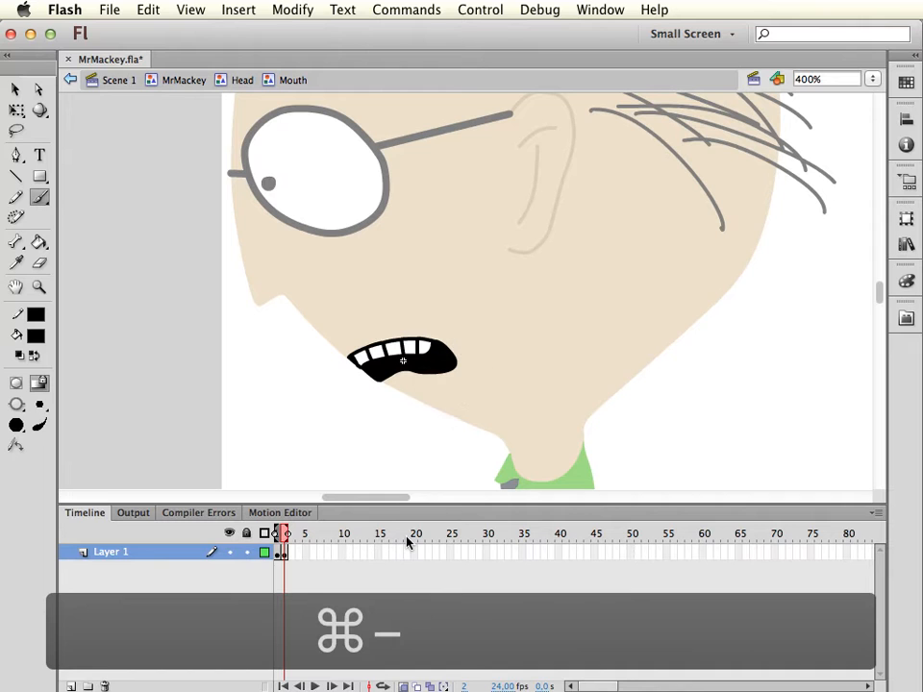
Insert a blank keyframe at frame 3 and pencil a slightly narrower open mouth with an upper teeth band over the onion skin
key(F7)
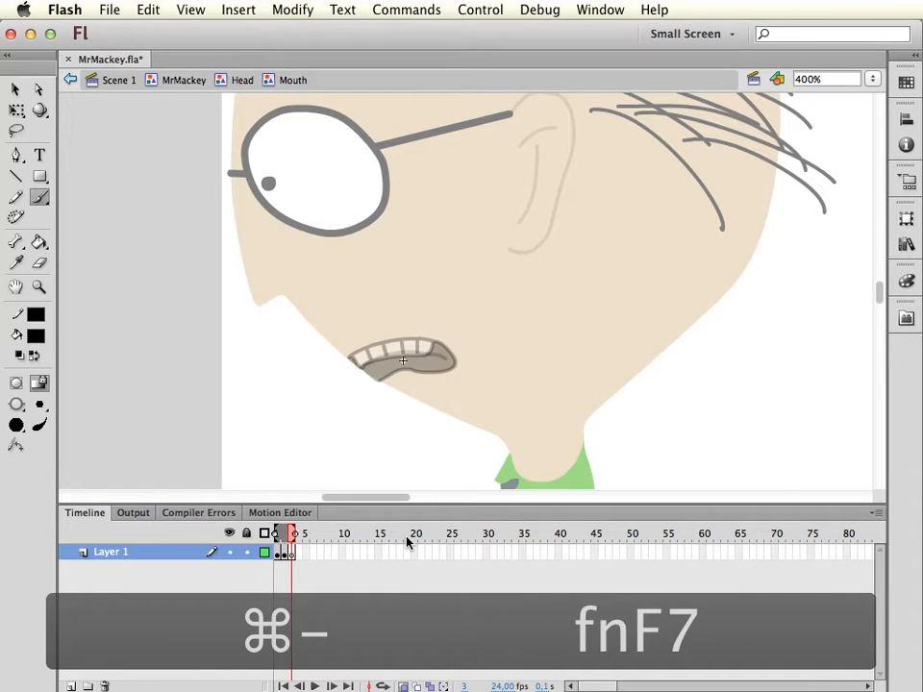
key(super+equal)
drag(353, 360, 480, 363)
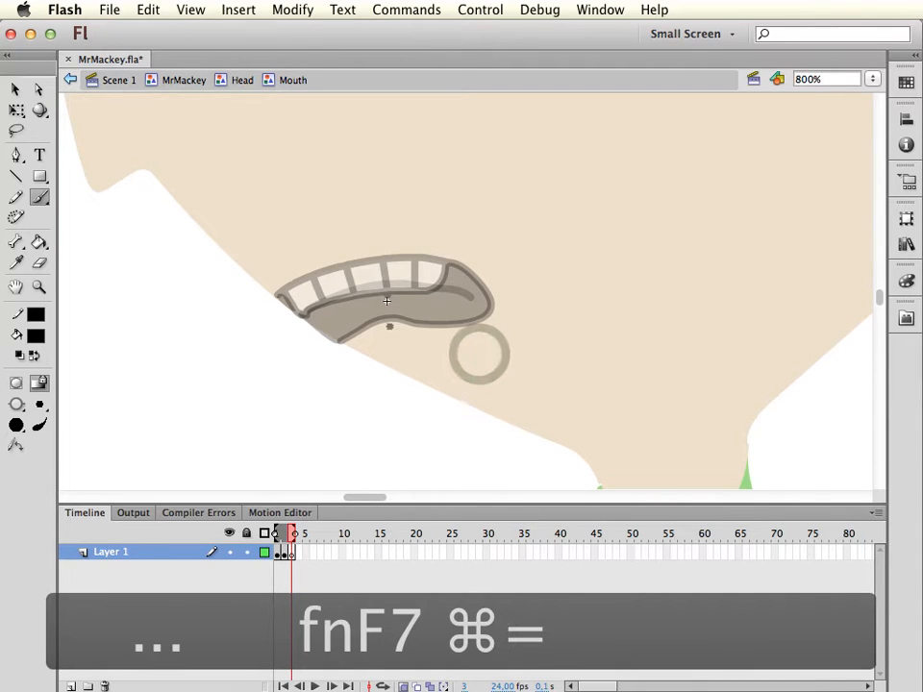
key(y)
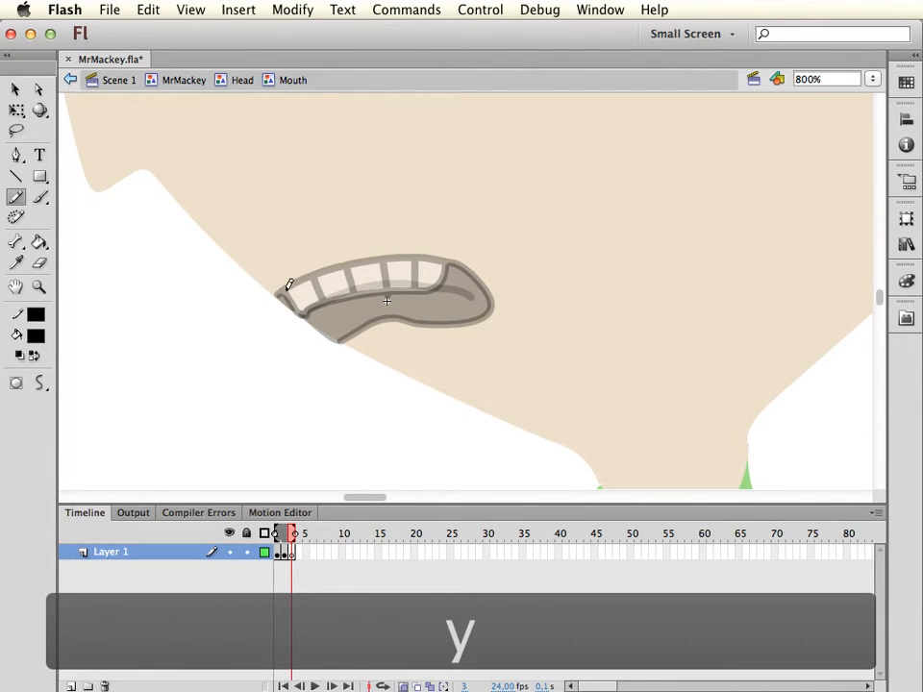
key(super+z)
mouse_move(274, 296)
mouse_down()
mouse_move(324, 271)
mouse_move(414, 257)
mouse_move(468, 276)
mouse_move(483, 293)
mouse_move(487, 306)
mouse_move(451, 318)
mouse_up()
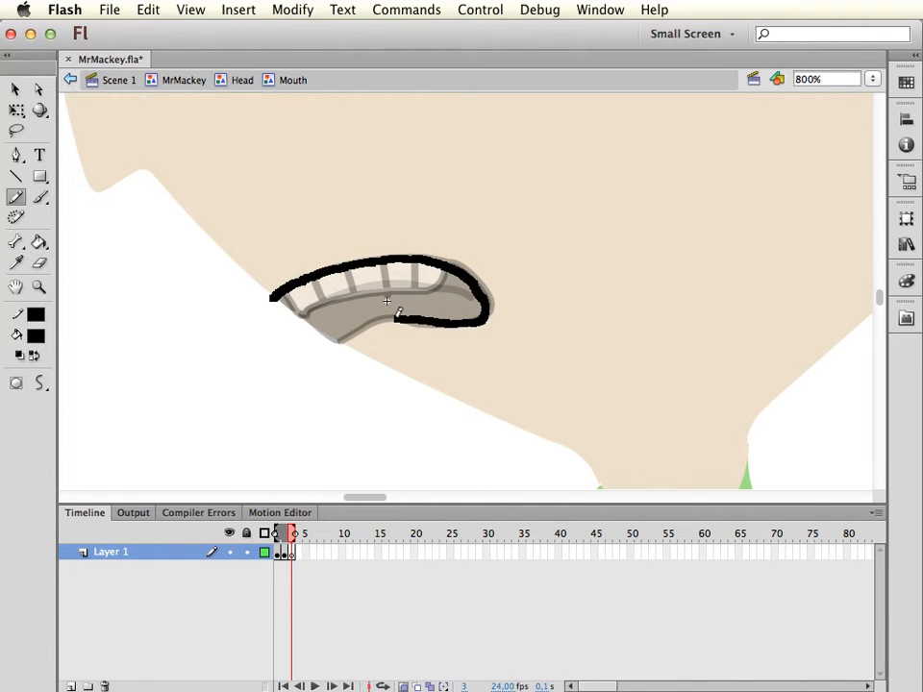
mouse_move(339, 339)
mouse_down()
mouse_move(295, 306)
mouse_move(318, 312)
mouse_move(448, 270)
mouse_up()
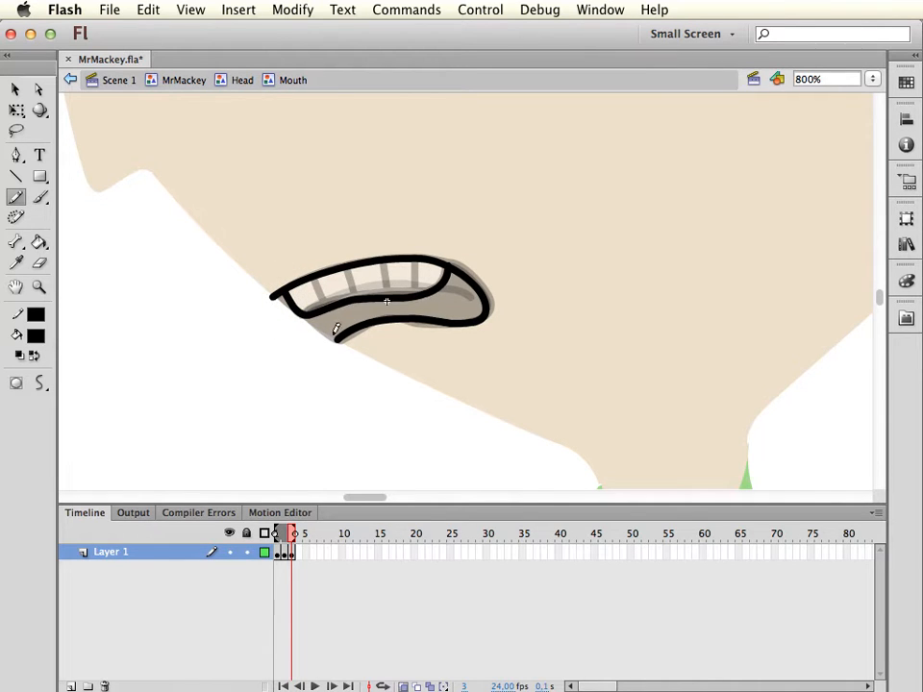
Add a thin lower teeth band to the frame 3 mouth and divide both bands into individual teeth
drag(336, 320, 451, 314)
mouse_move(383, 312)
mouse_down()
mouse_move(381, 322)
mouse_move(437, 320)
mouse_up()
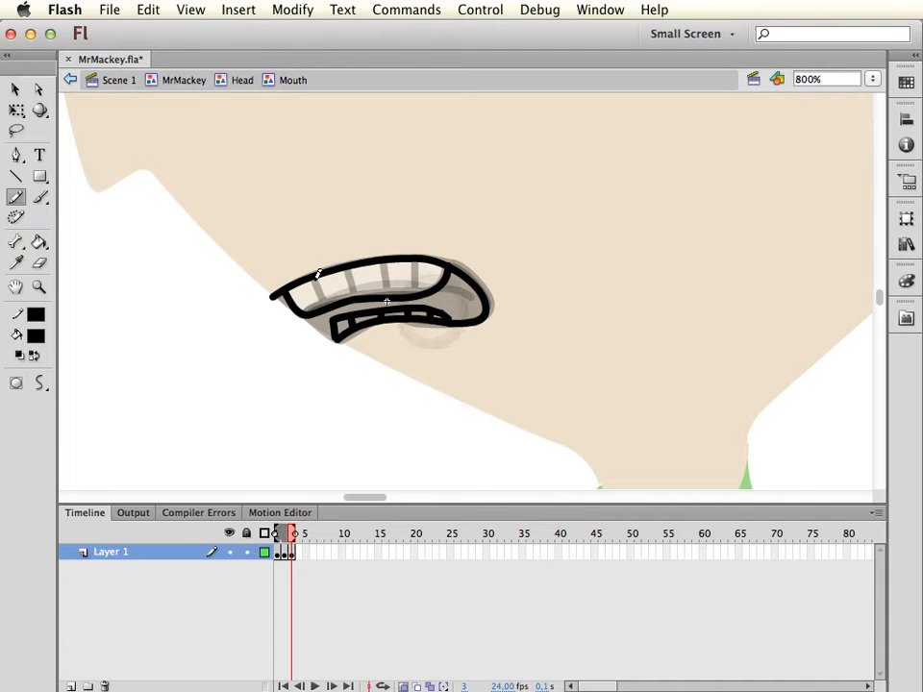
mouse_move(388, 258)
mouse_down()
mouse_move(385, 283)
mouse_move(418, 270)
mouse_move(413, 298)
mouse_up()
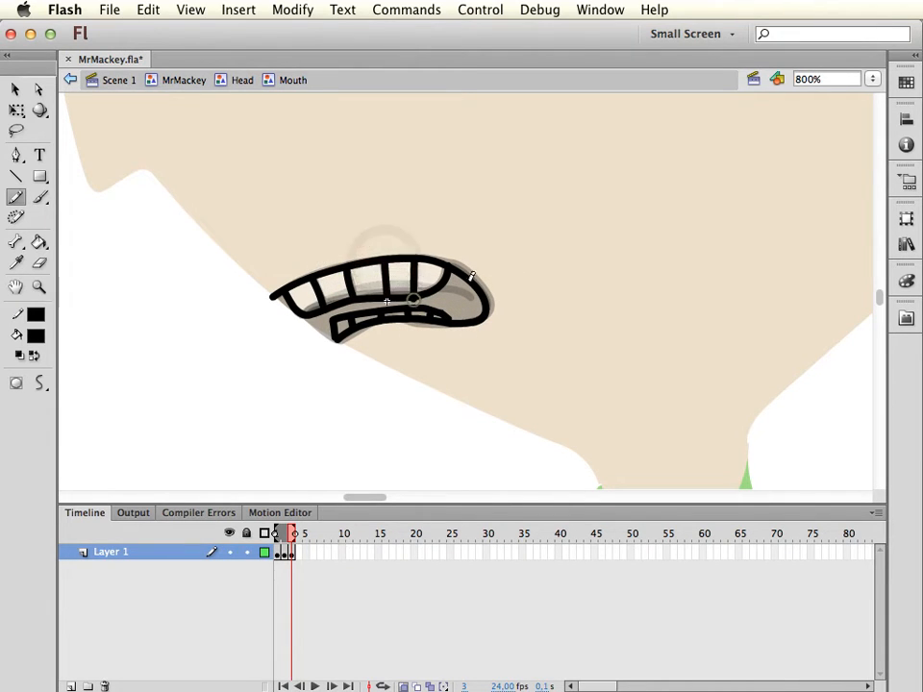
Fill the upper teeth and the larger lower teeth of the frame 3 mouth with white
key(k)
click(36, 336)
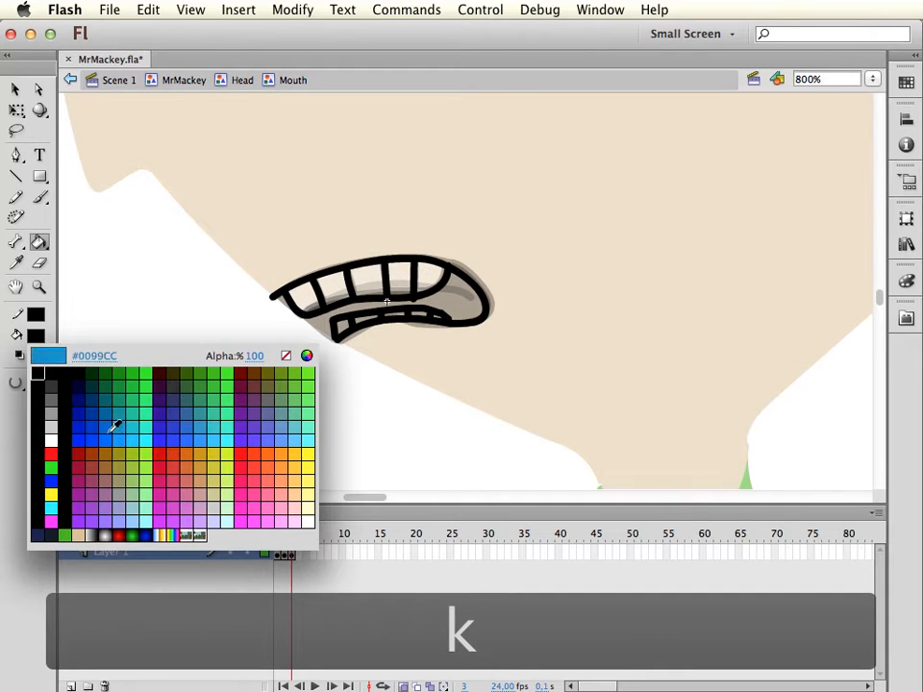
click(53, 439)
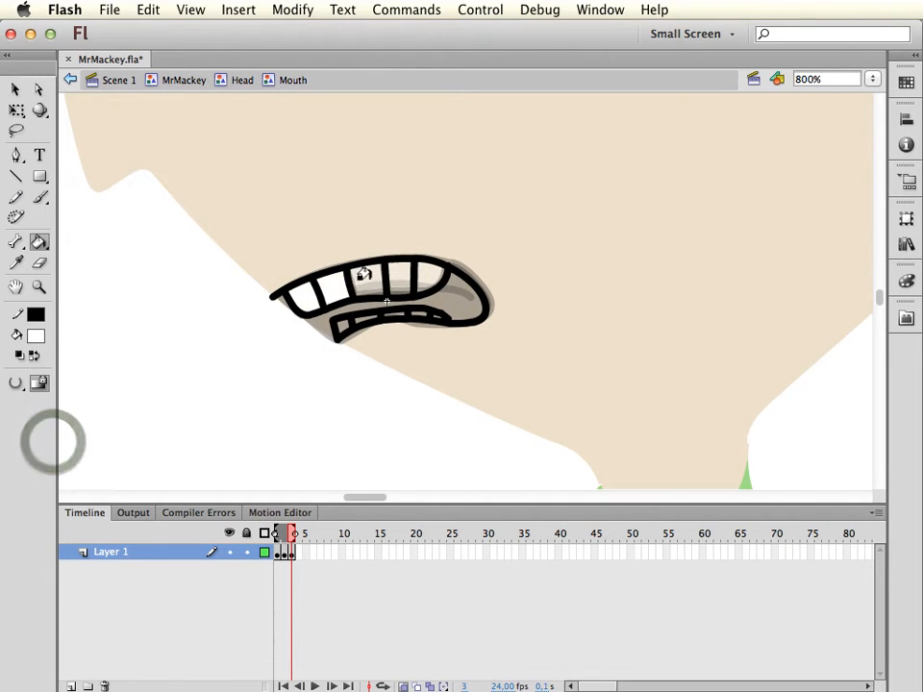
drag(398, 277, 428, 275)
click(416, 327)
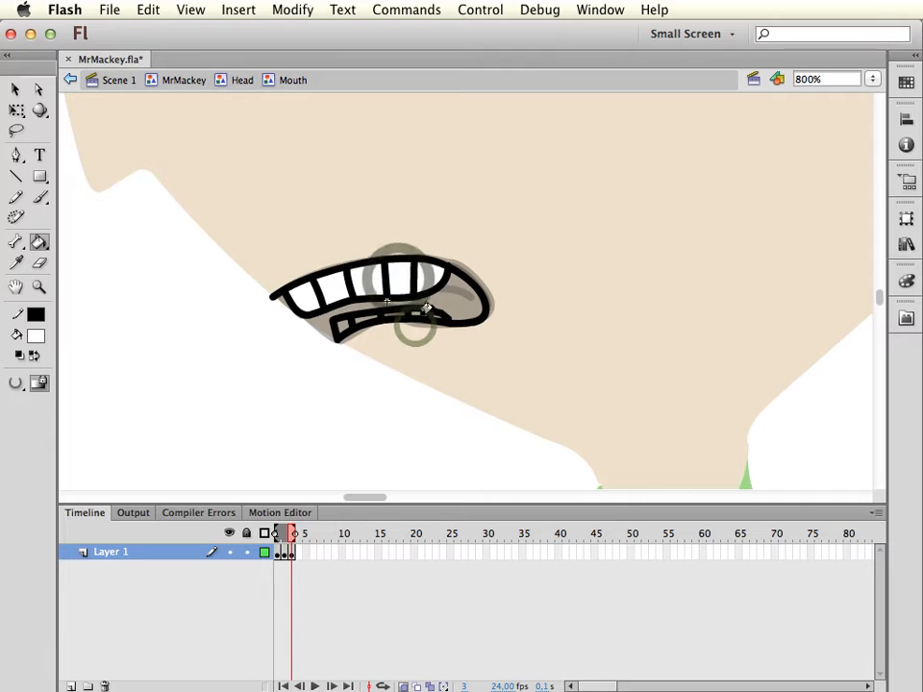
click(421, 313)
click(392, 325)
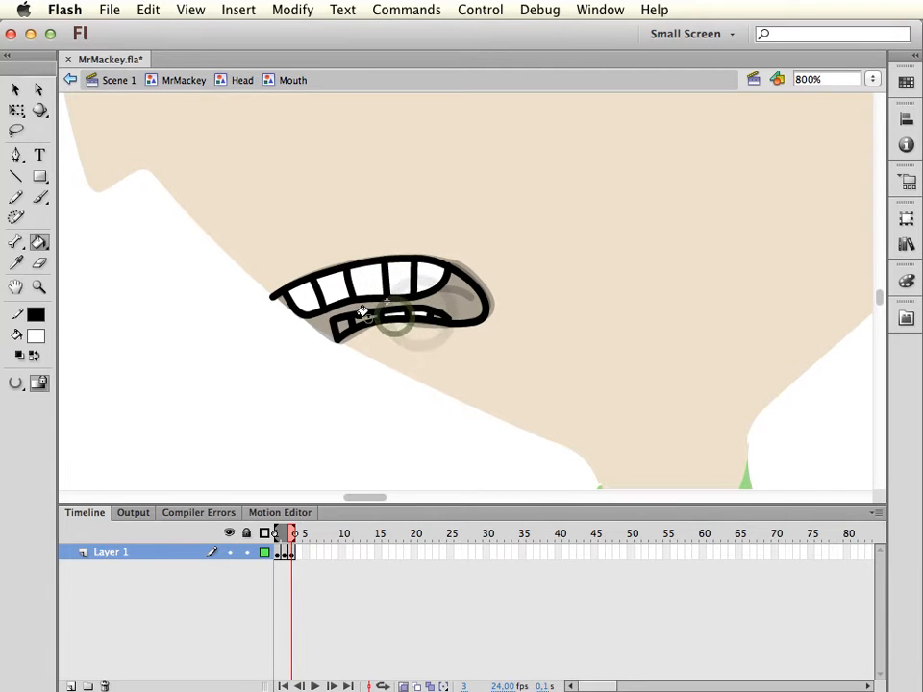
click(335, 327)
click(433, 315)
Try to fill the smallest lower tooth at the rear of the mouth with white using other gap-closing options
key(super+equal)
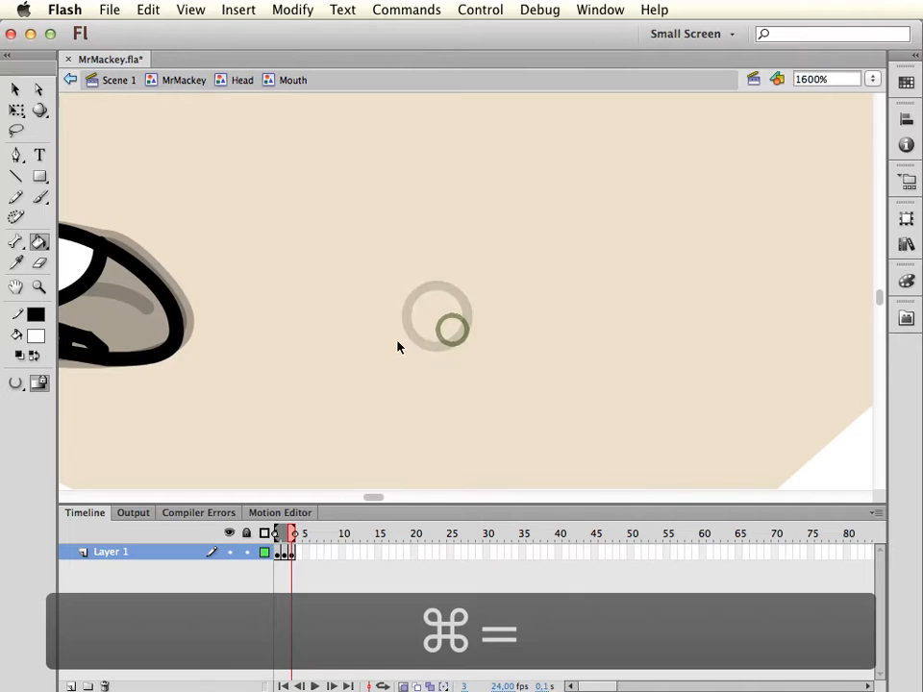
click(20, 385)
click(46, 398)
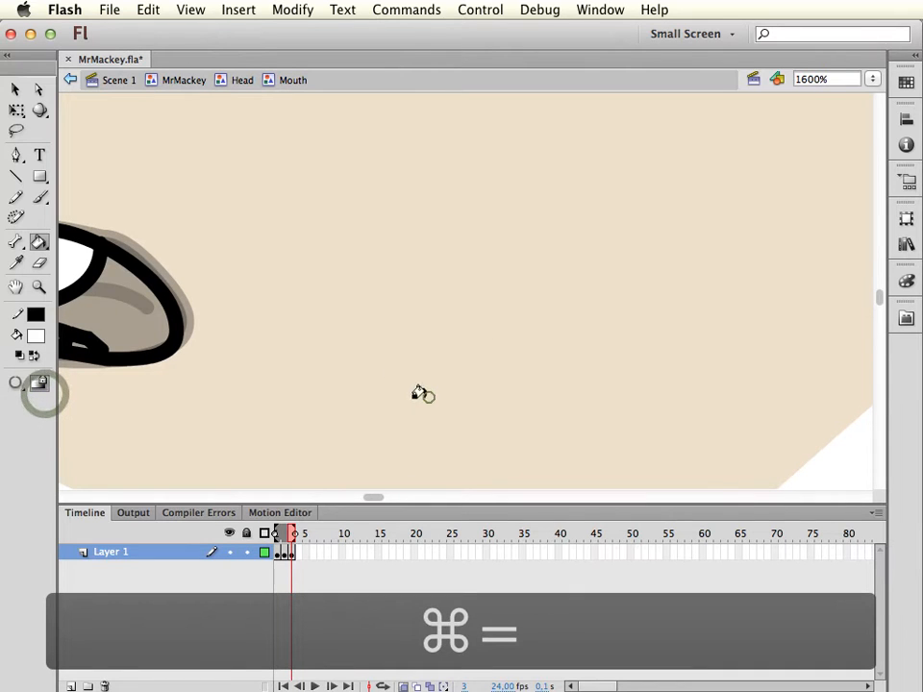
scroll(225, 366, left, 5)
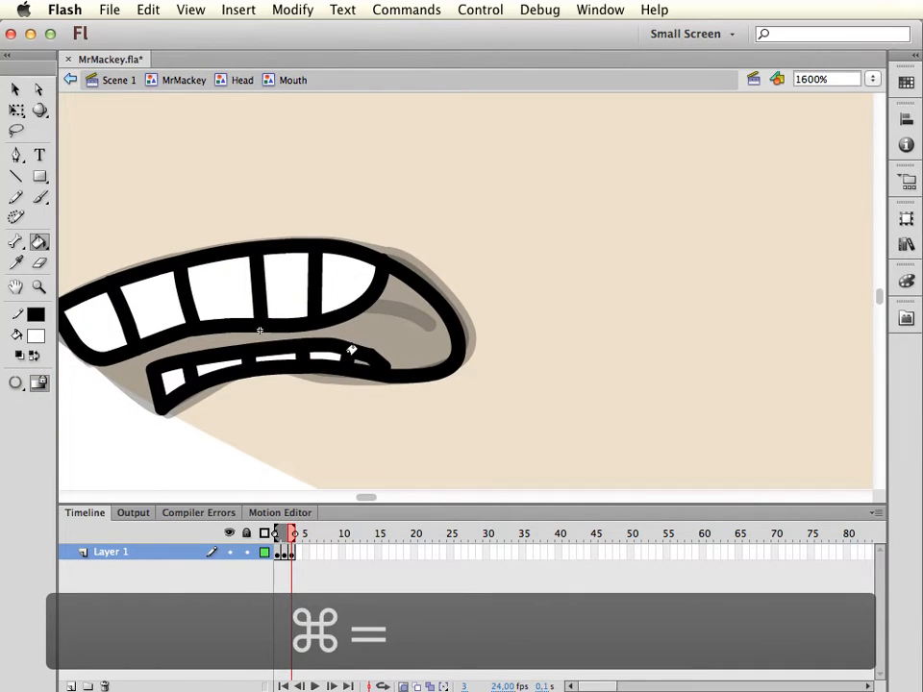
click(359, 362)
click(16, 383)
click(58, 385)
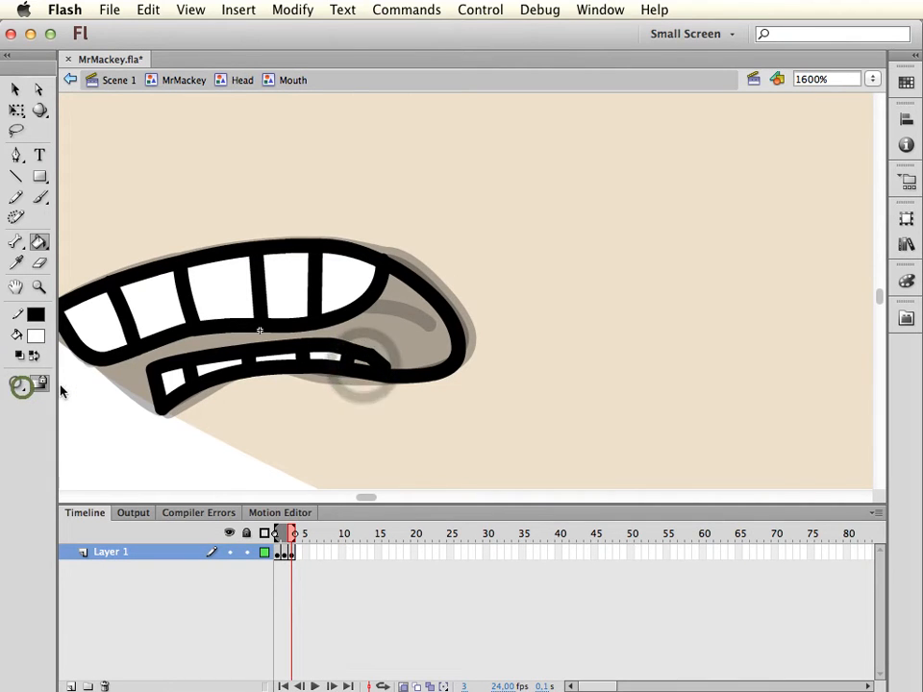
click(348, 373)
click(361, 362)
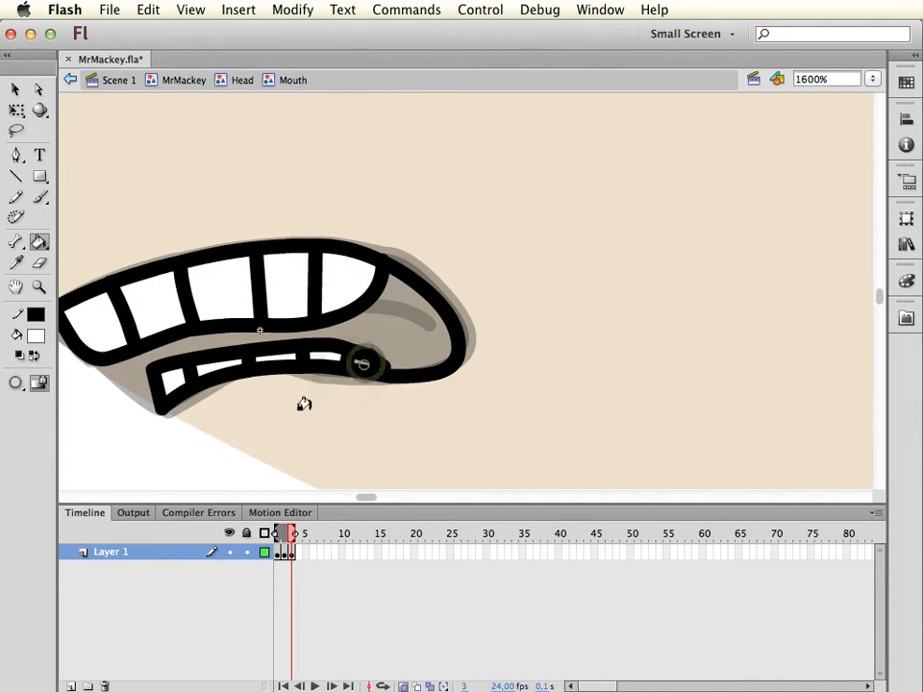
Close the smallest lower tooth's contour with the pencil in outline view and fill the tooth white in normal view
click(265, 554)
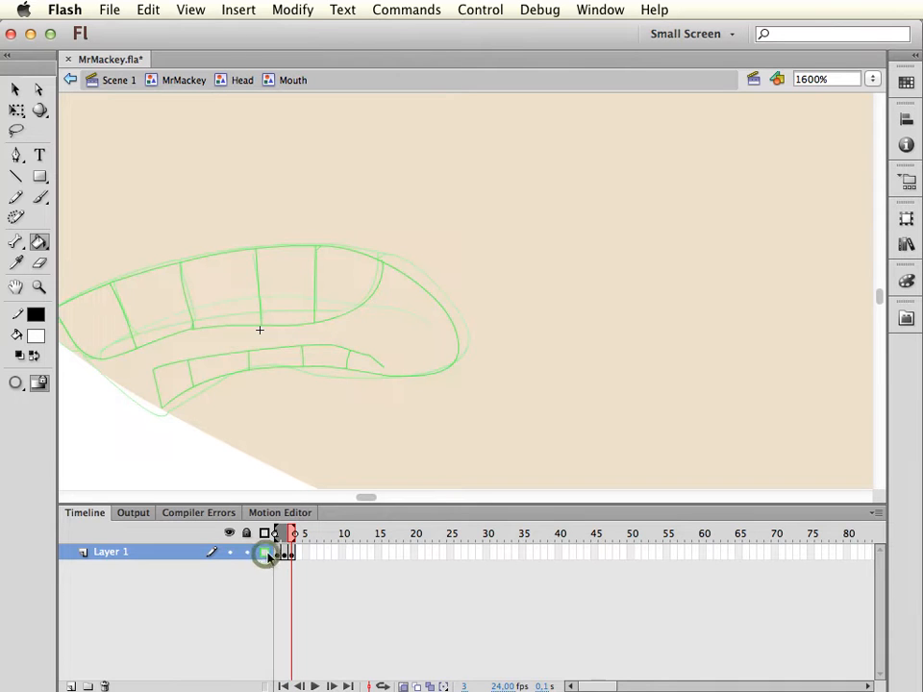
key(y)
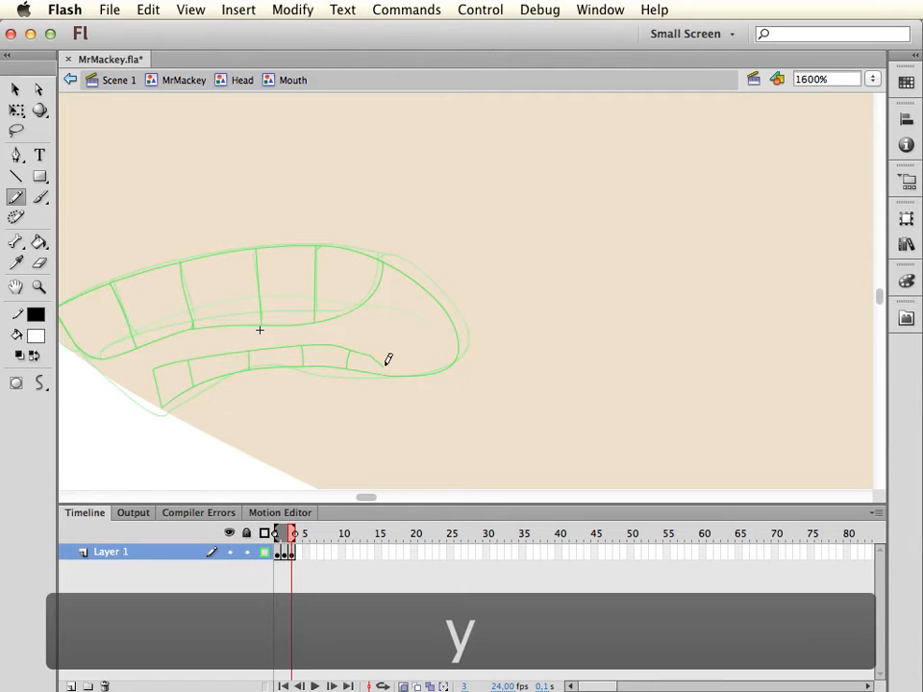
click(266, 554)
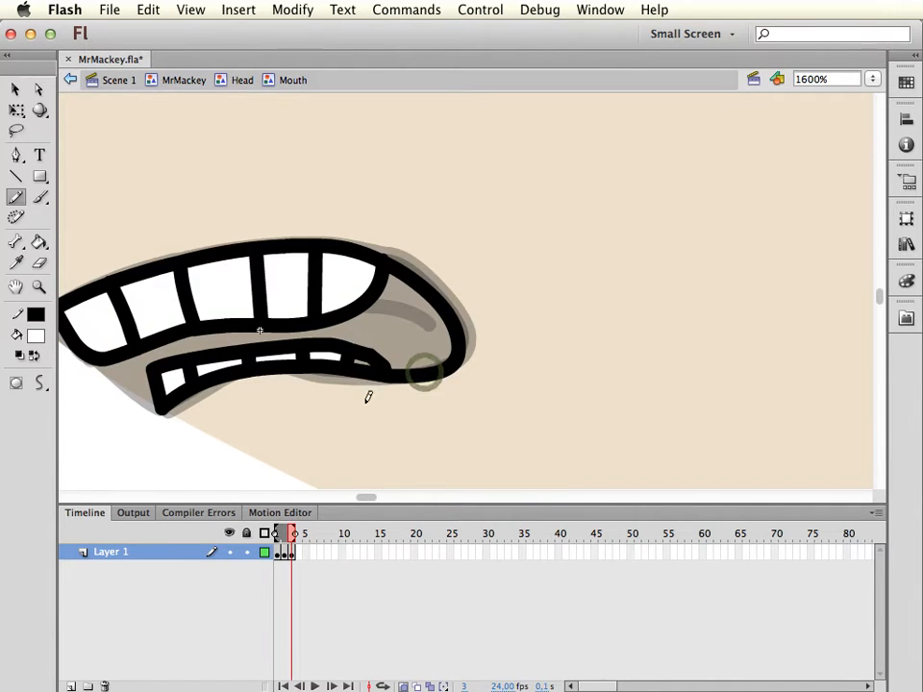
key(k)
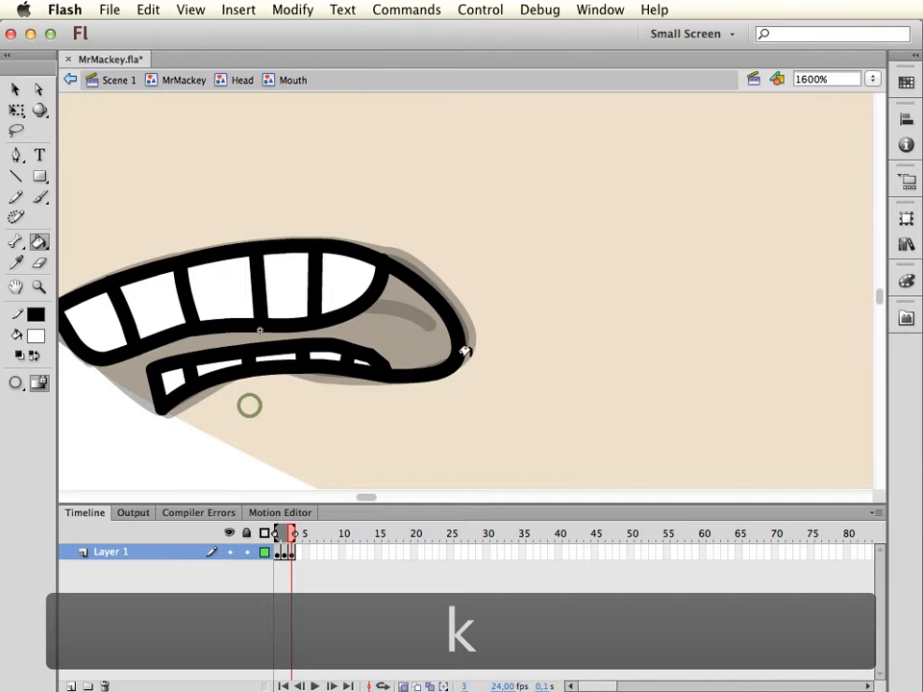
Set the fill color to black and brush a line along the chin edge to close the frame 3 mouth's open side
key(b)
click(38, 336)
click(38, 373)
mouse_move(99, 365)
mouse_down()
mouse_move(158, 409)
mouse_move(313, 395)
mouse_up()
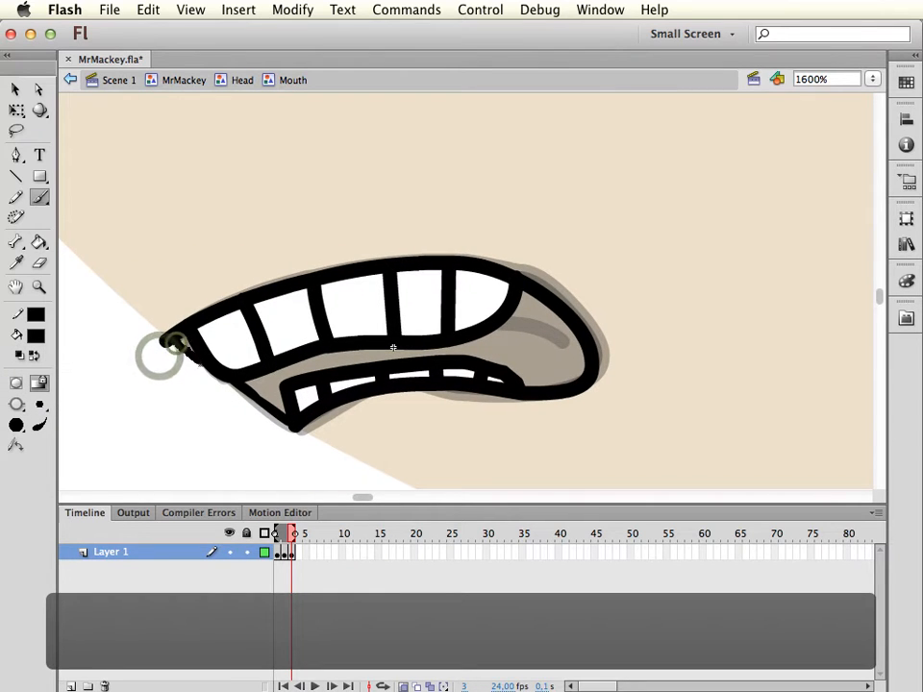
Fill the frame 3 mouth interior and the small gap in front of the first upper tooth with black
key(k)
key(k)
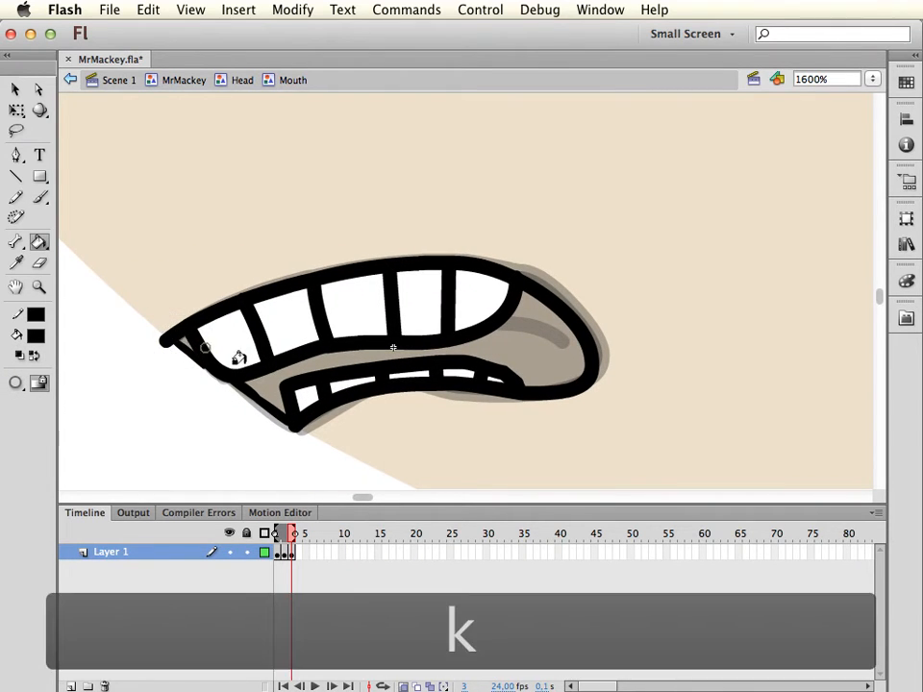
click(267, 381)
click(70, 395)
key(b)
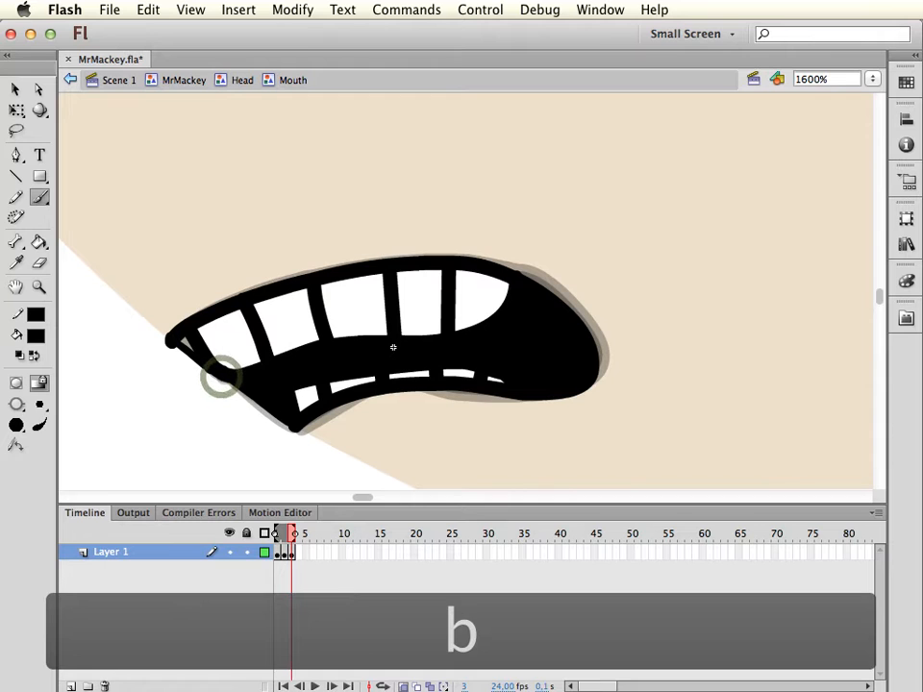
key(k)
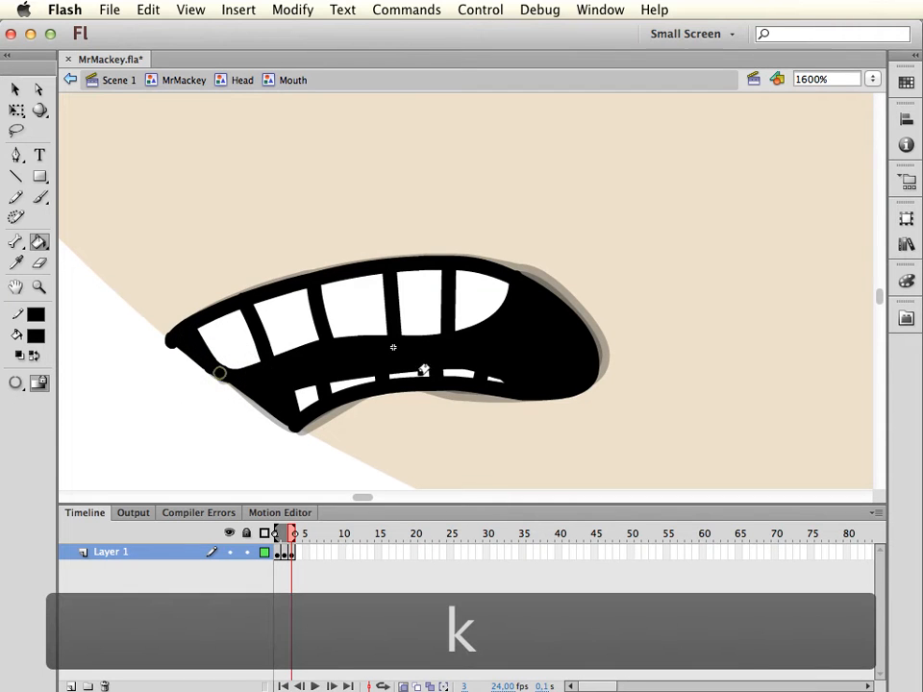
Insert a blank keyframe at frame 4 and limit the onion skin to the frame 3 mouth
key(super+minus)
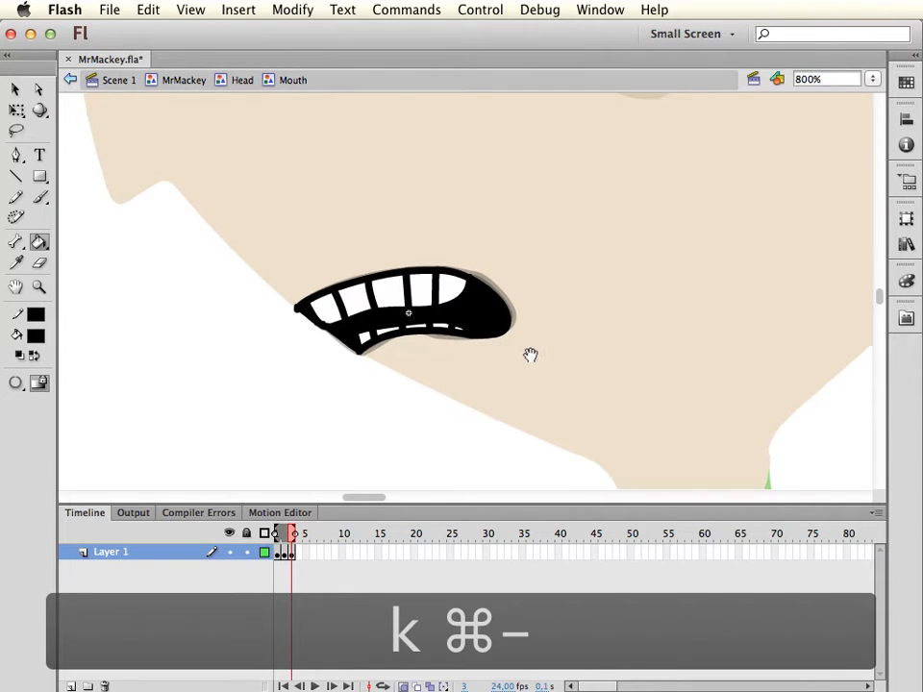
click(544, 371)
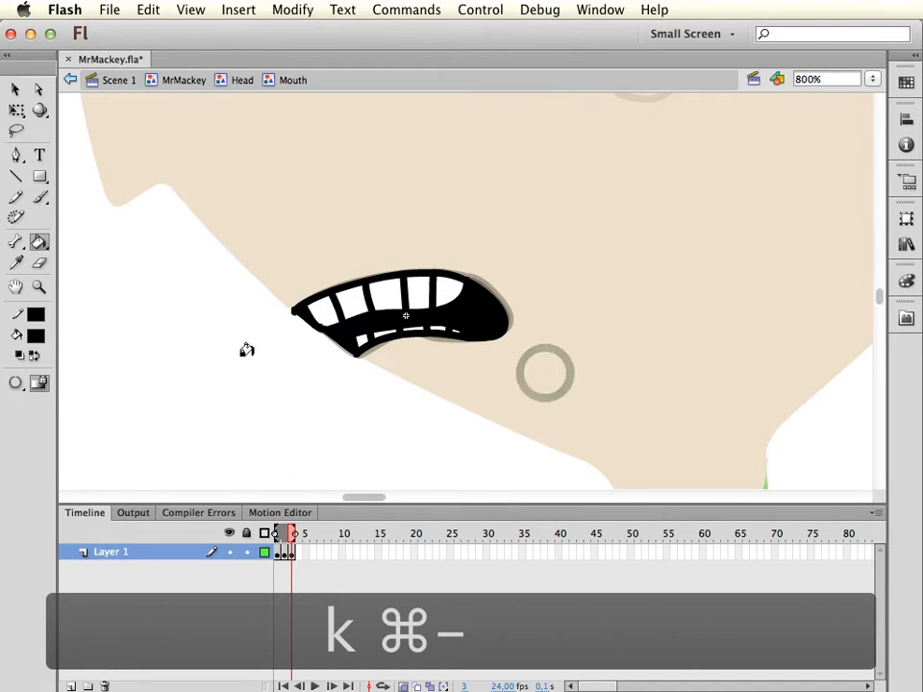
key(v)
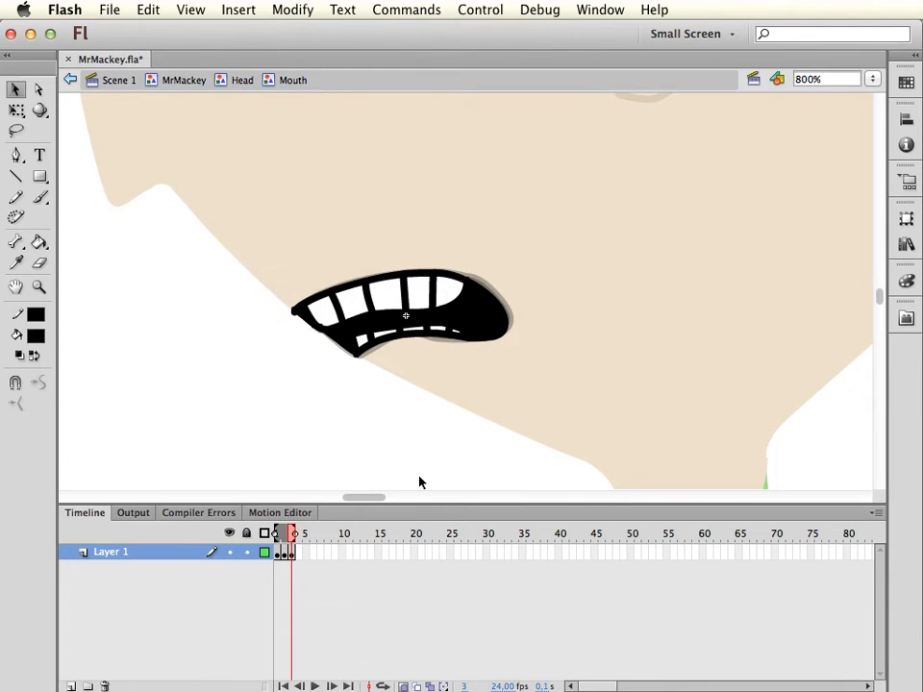
key(F7)
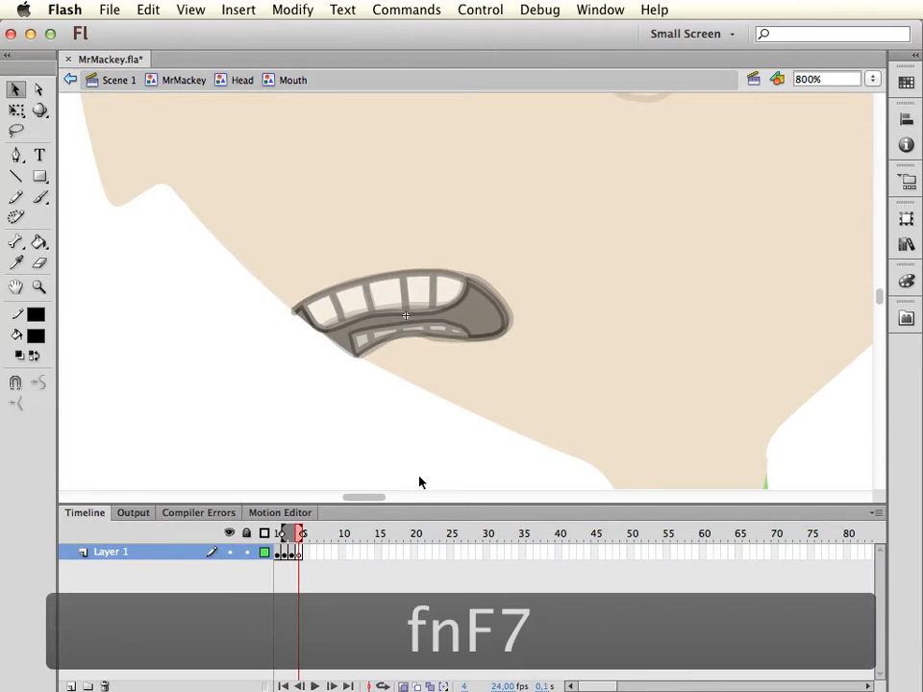
click(293, 544)
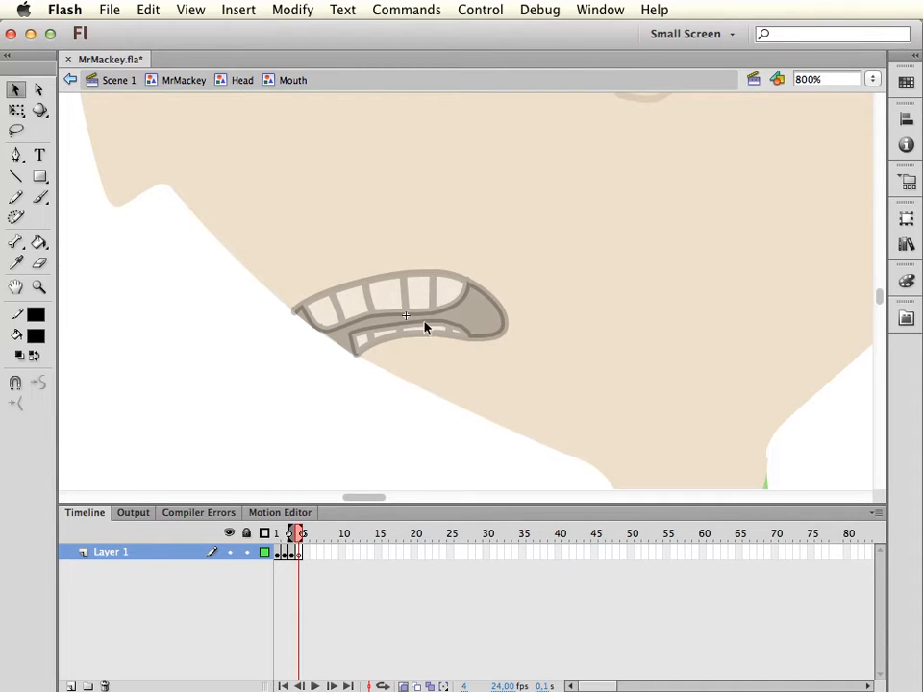
key(y)
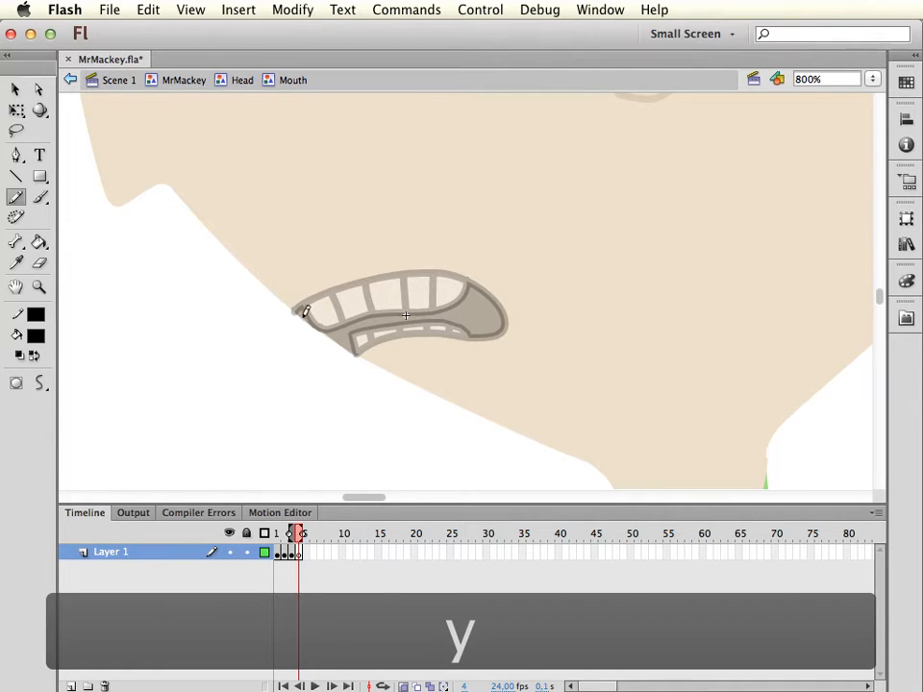
mouse_move(294, 309)
mouse_down()
mouse_move(406, 273)
mouse_move(443, 273)
mouse_move(503, 322)
mouse_up()
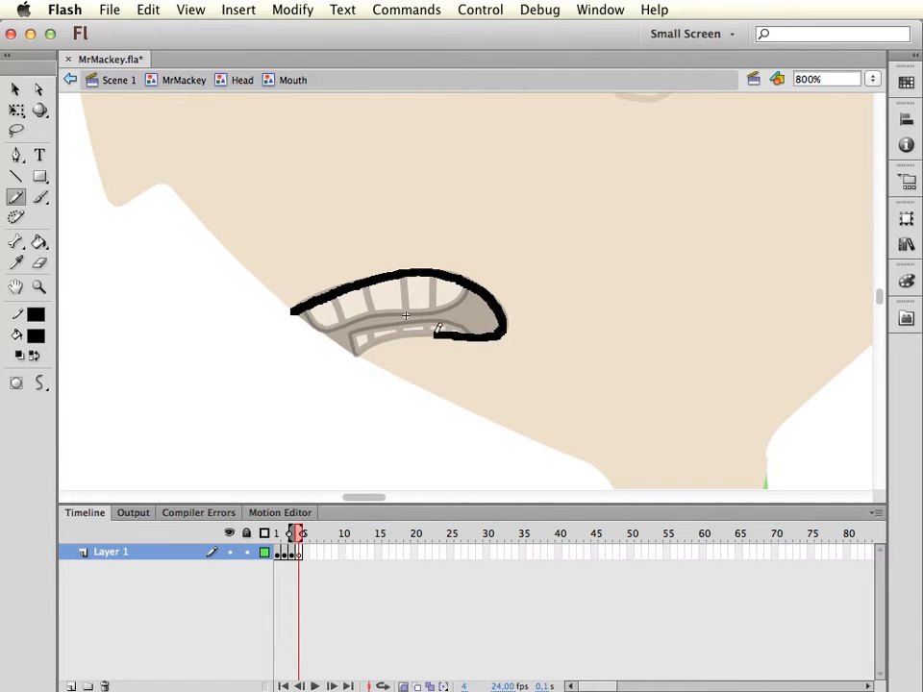
drag(355, 348, 354, 350)
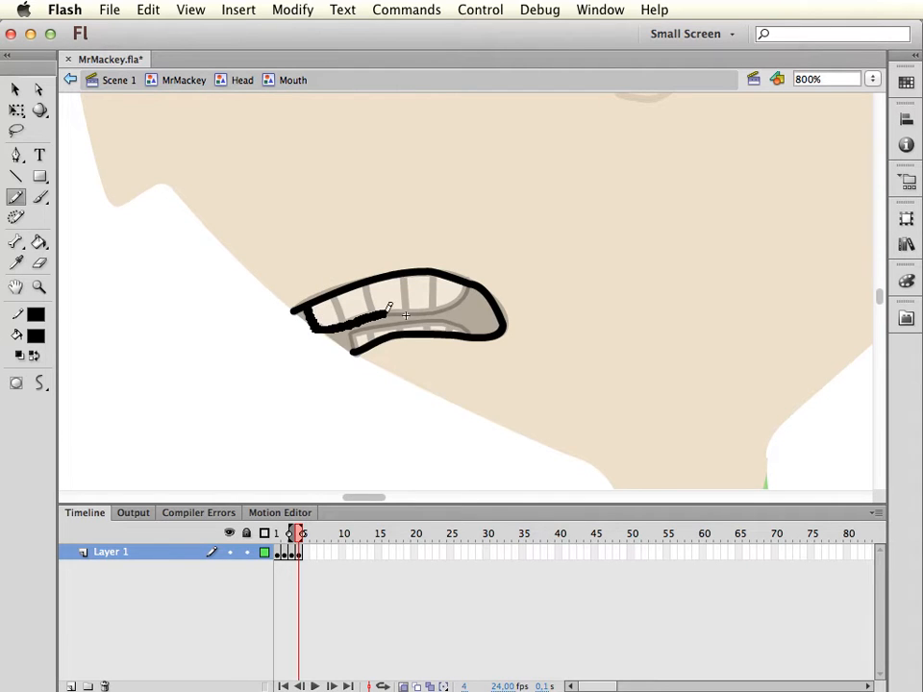
key(ctrl+z)
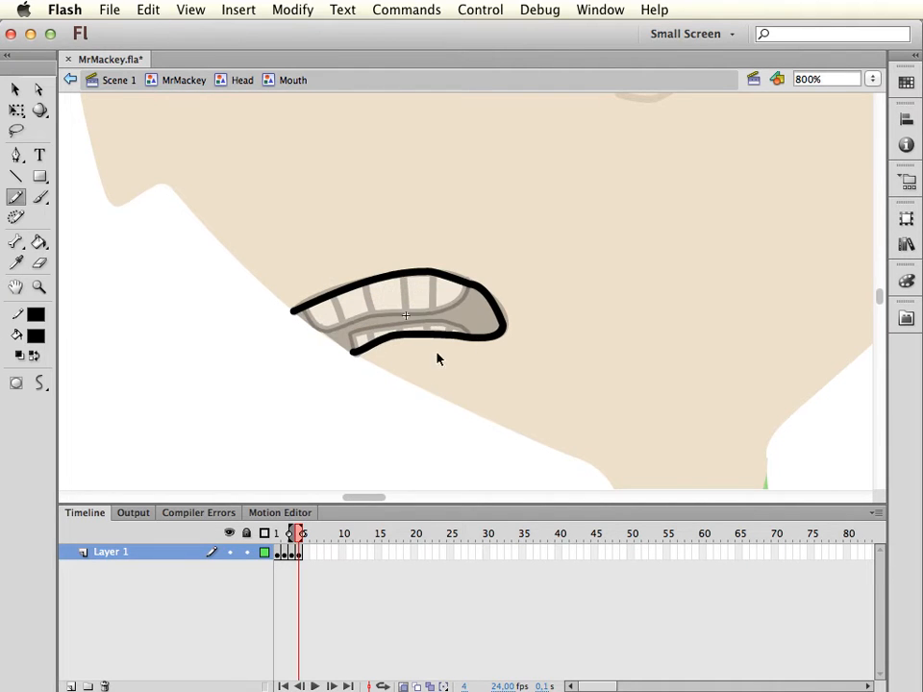
key(super+z)
key(super+z)
key(super+z)
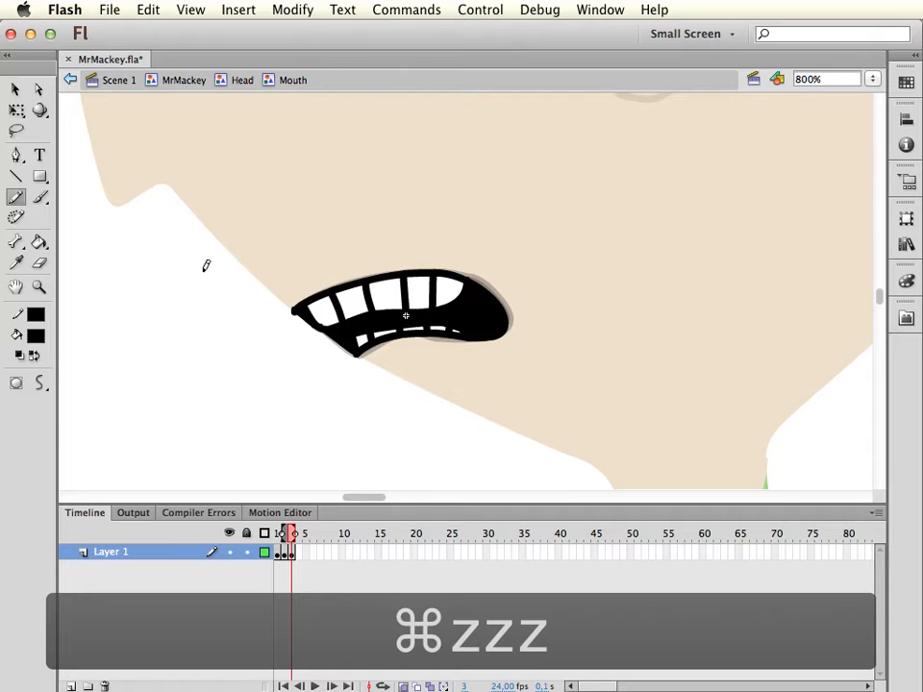
click(148, 9)
click(163, 45)
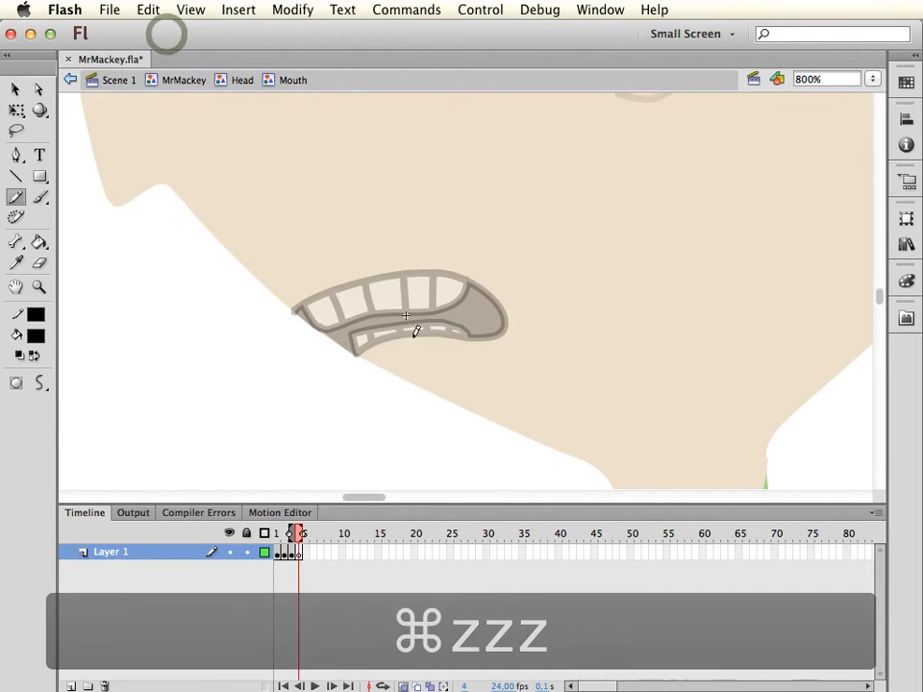
Pencil the frame 4 mouth outline with a lower lip sloping further down to the chin edge, and add an upper teeth band
mouse_move(331, 293)
mouse_down()
mouse_move(404, 273)
mouse_move(462, 275)
mouse_move(498, 314)
mouse_up()
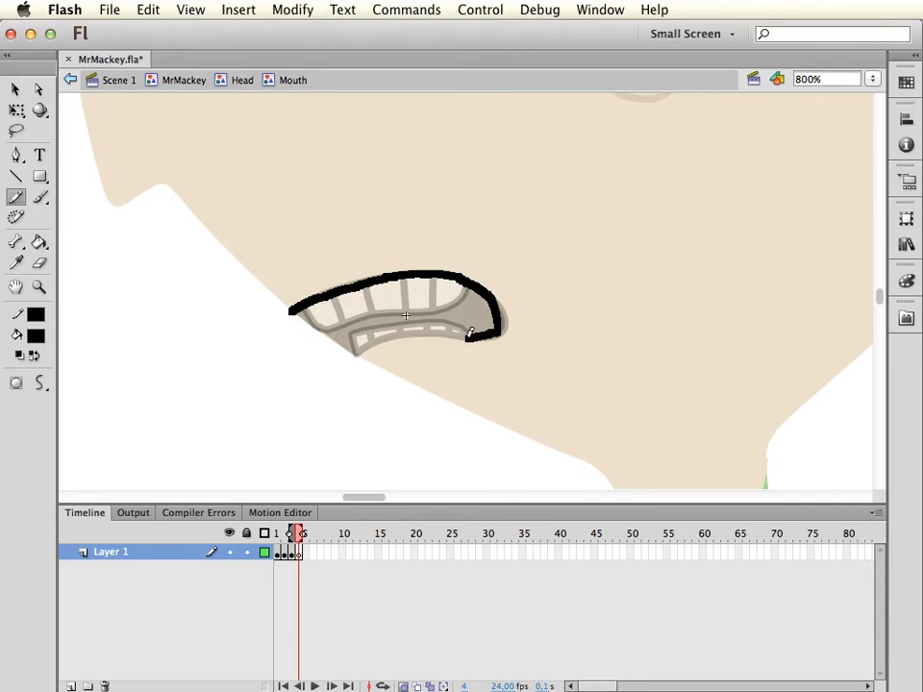
drag(381, 360, 379, 363)
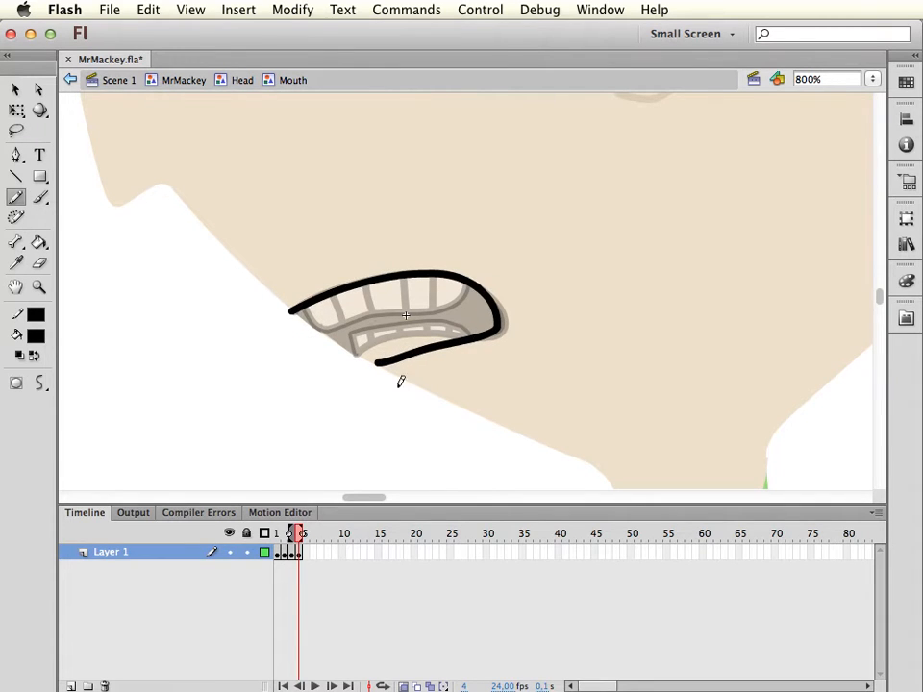
mouse_move(309, 317)
mouse_down()
mouse_move(456, 307)
mouse_move(474, 283)
mouse_up()
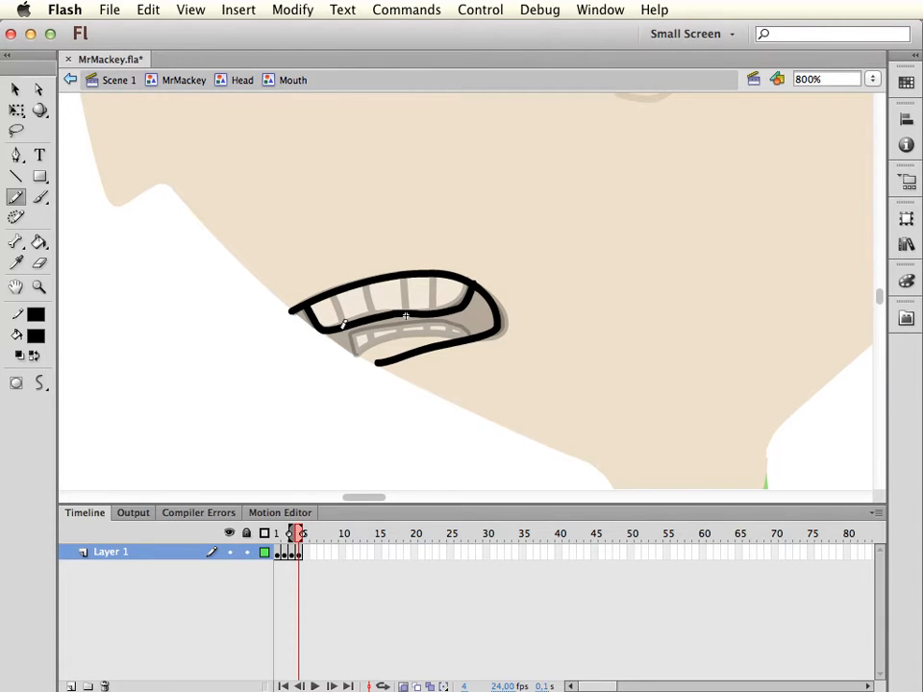
Undo the last pencil stroke, pencil a tongue outline in the frame 4 mouth, and brush its open lower edge shut in red
key(super+z)
mouse_move(385, 343)
mouse_down()
mouse_move(343, 335)
mouse_move(424, 330)
mouse_move(387, 327)
mouse_up()
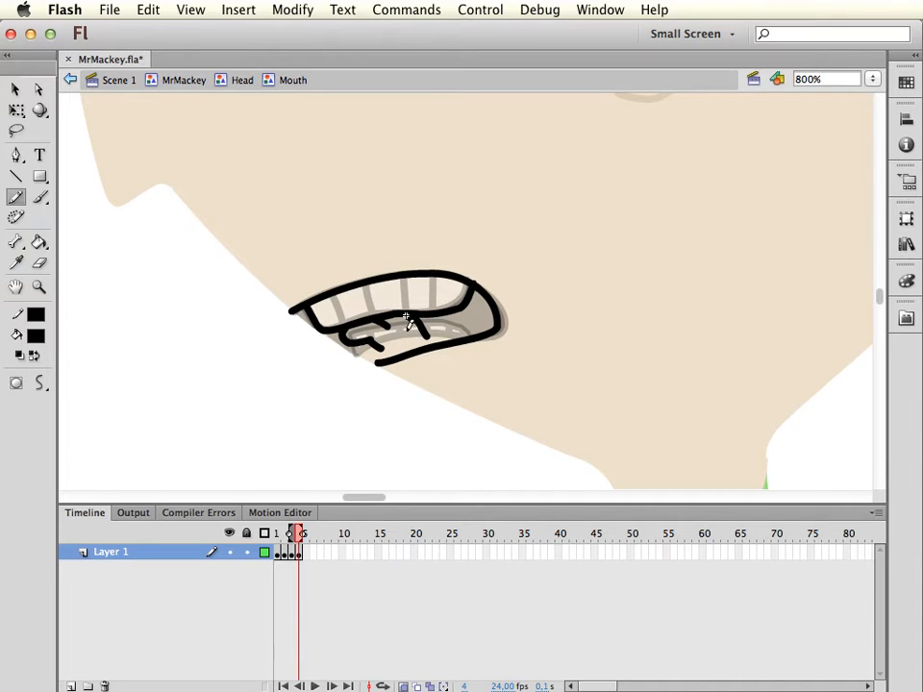
click(37, 337)
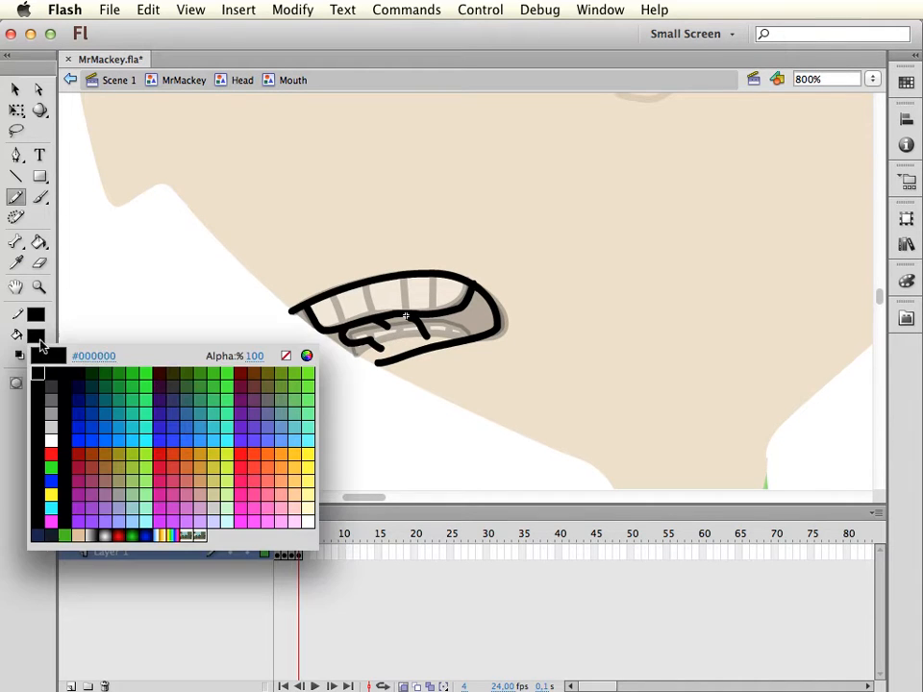
click(247, 448)
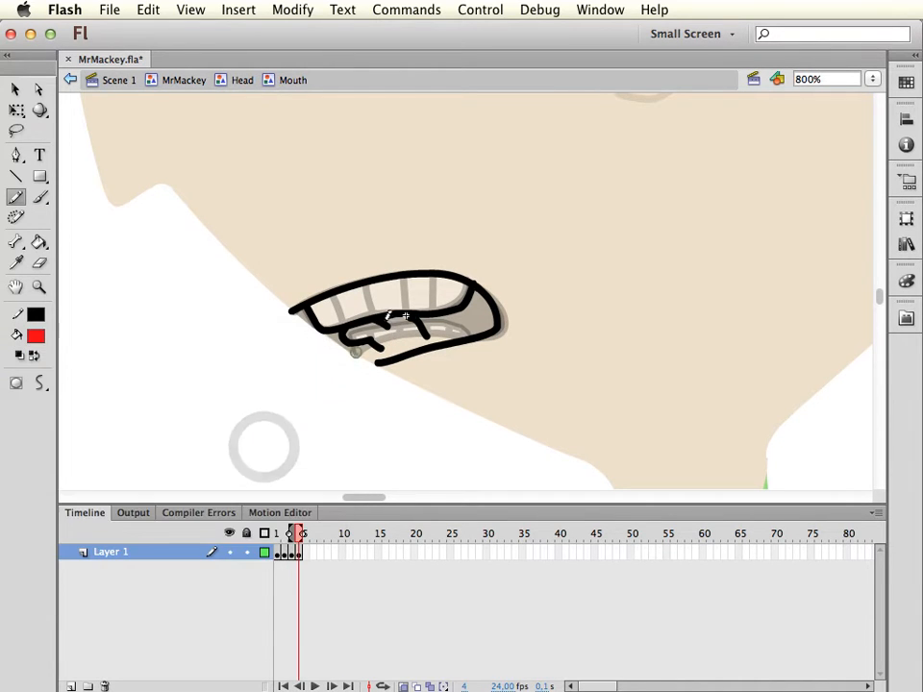
key(b)
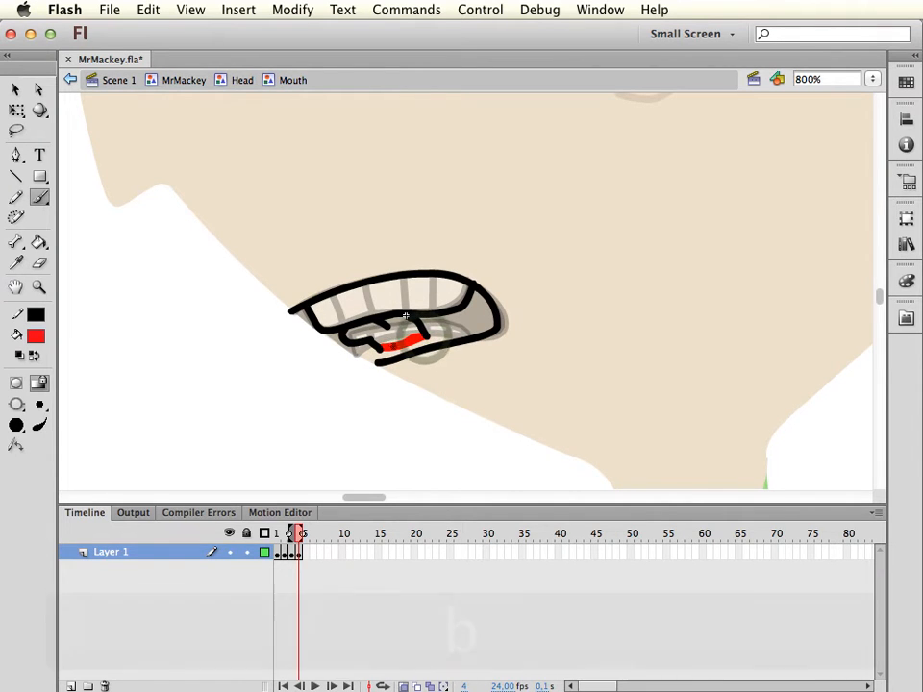
Adjust the Paint Bucket's gap size option and fill the frame 4 tongue with red
key(k)
click(394, 336)
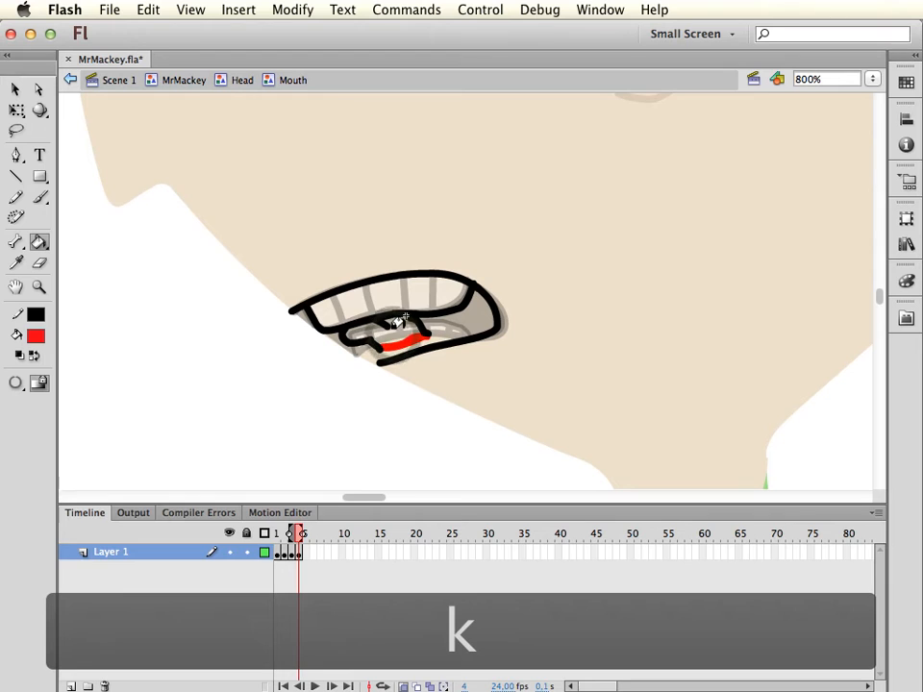
click(15, 383)
click(30, 421)
click(419, 338)
click(376, 368)
Set the fill color to black and brush a line along the chin edge to close the frame 4 mouth's open side
key(b)
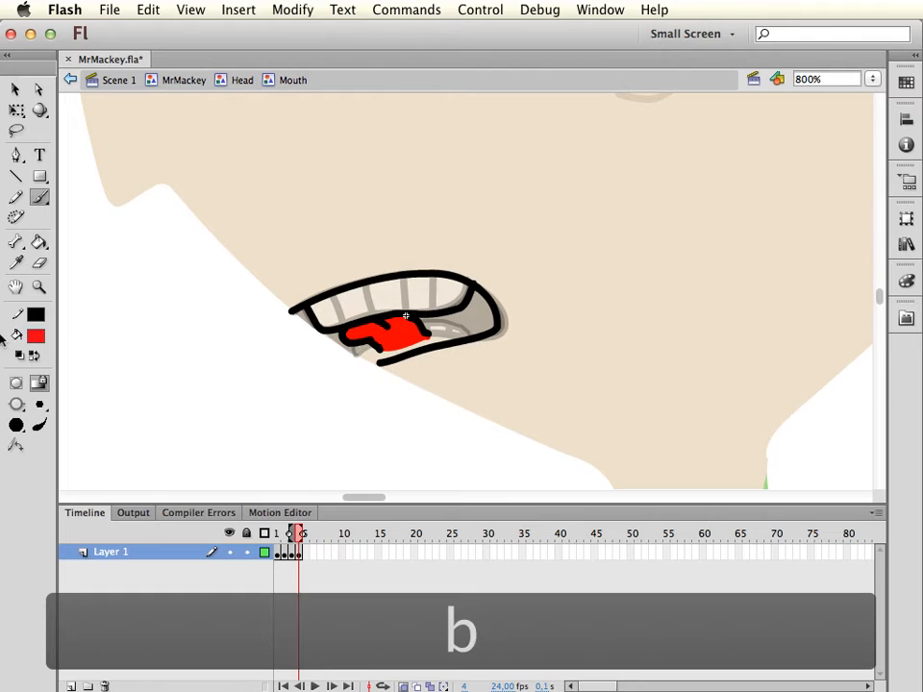
click(34, 338)
click(42, 379)
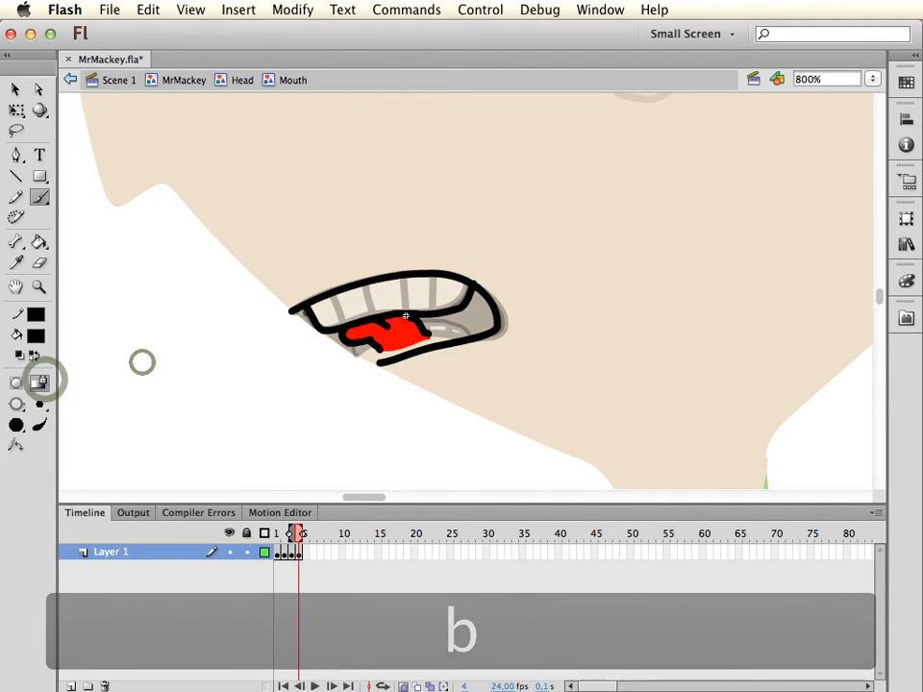
drag(308, 323, 339, 348)
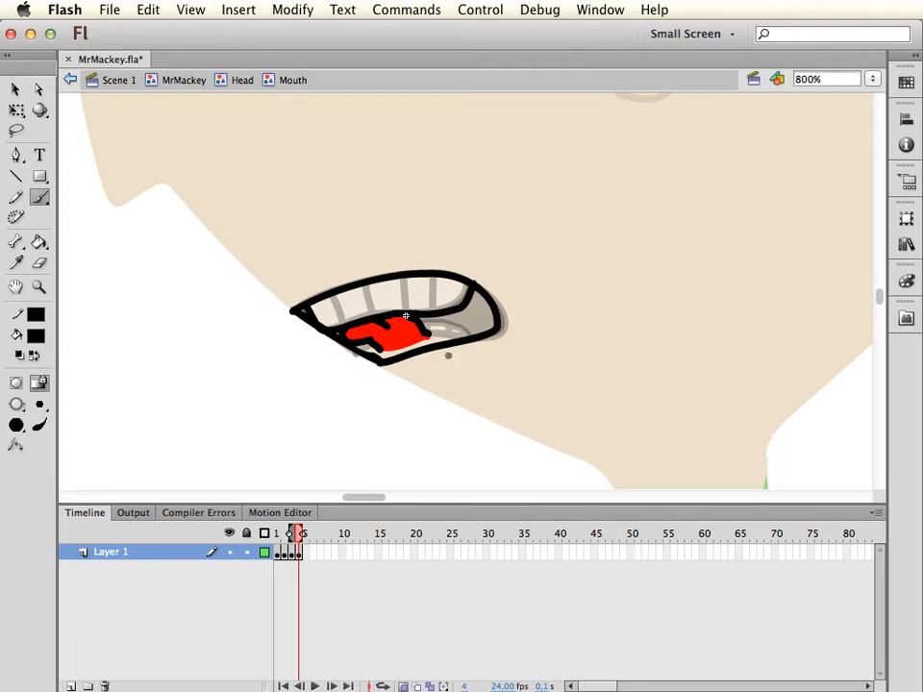
Fill the frame 4 mouth interior around the tongue and the small gap in front of the first upper tooth with black
key(k)
click(407, 349)
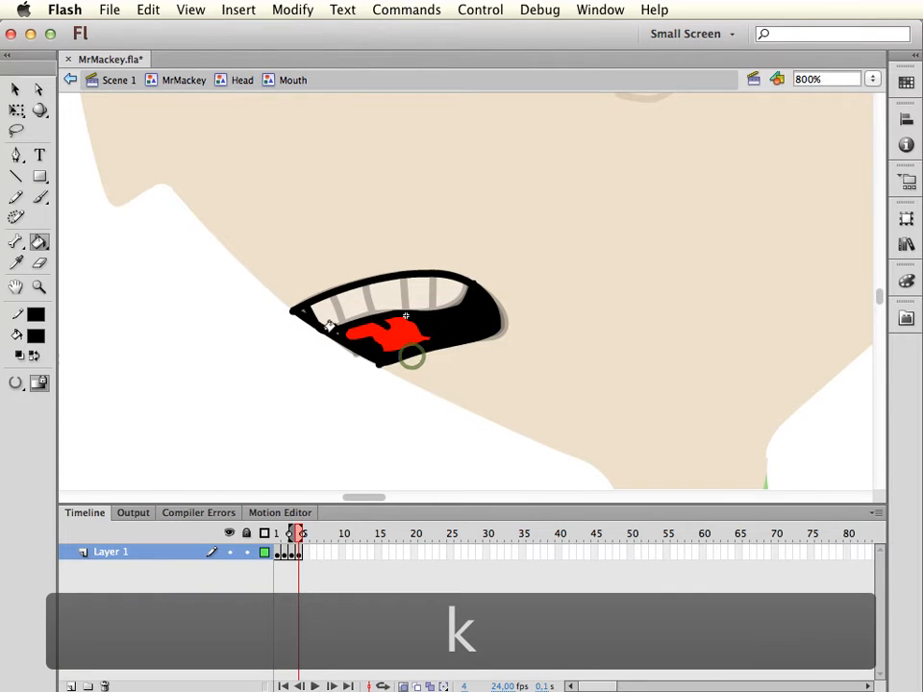
click(330, 325)
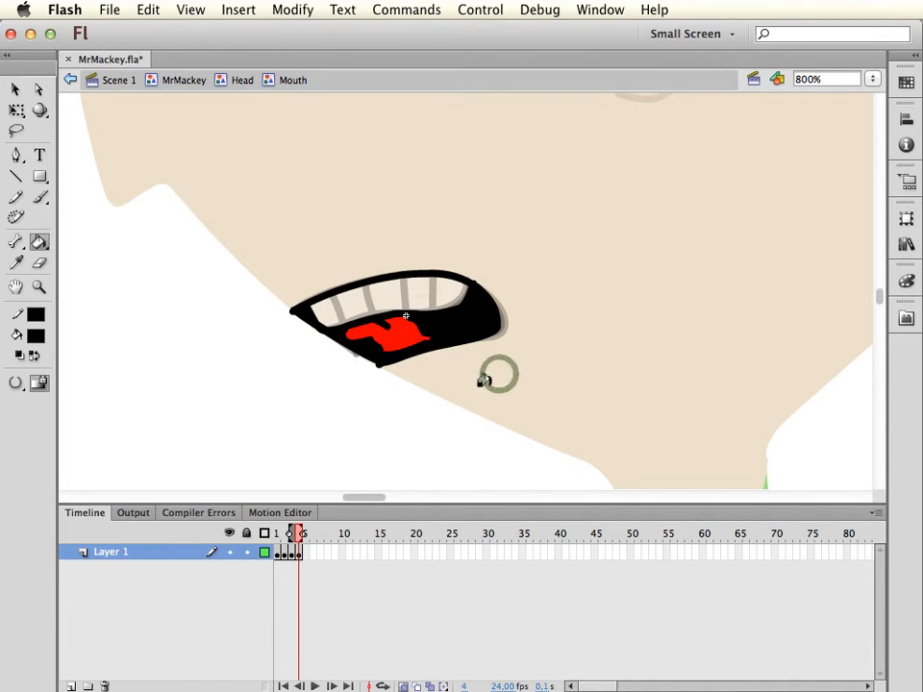
key(v)
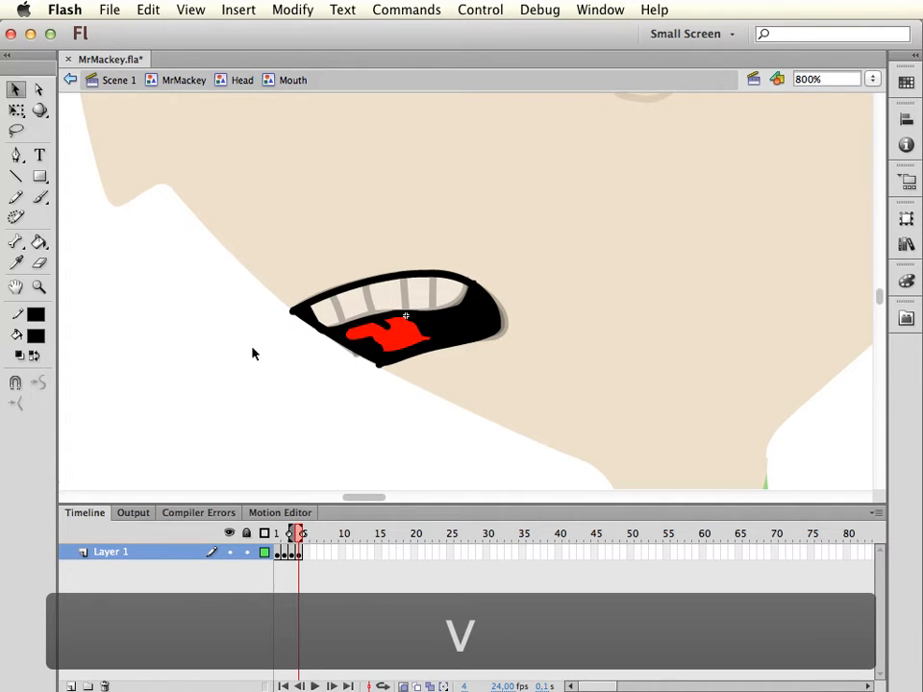
Pencil four dividers across the frame 4 upper teeth band and fill the teeth with white
key(y)
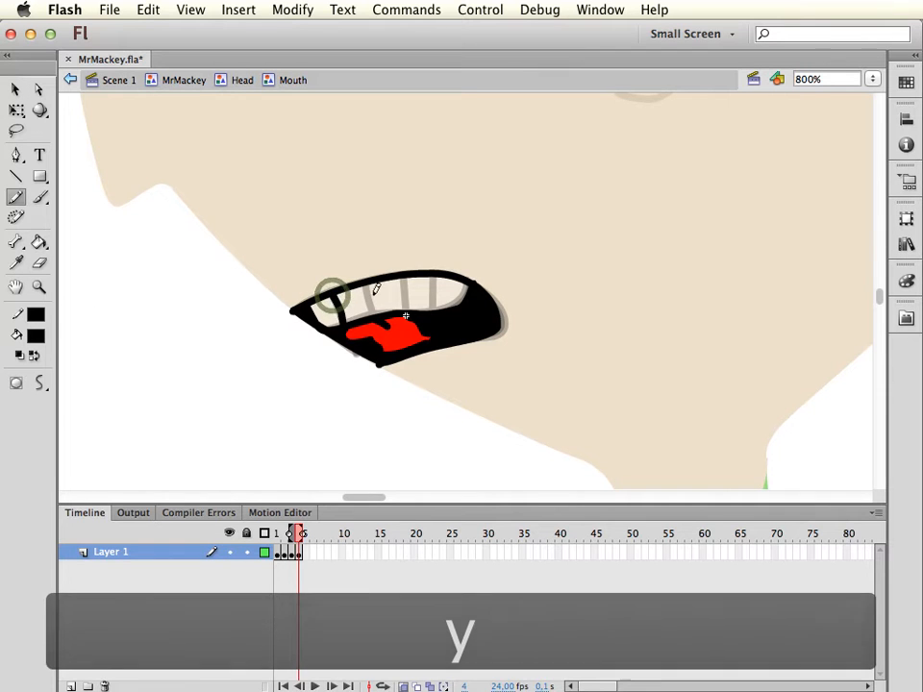
mouse_move(367, 285)
mouse_down()
mouse_move(406, 309)
mouse_move(437, 277)
mouse_move(434, 309)
mouse_up()
click(35, 336)
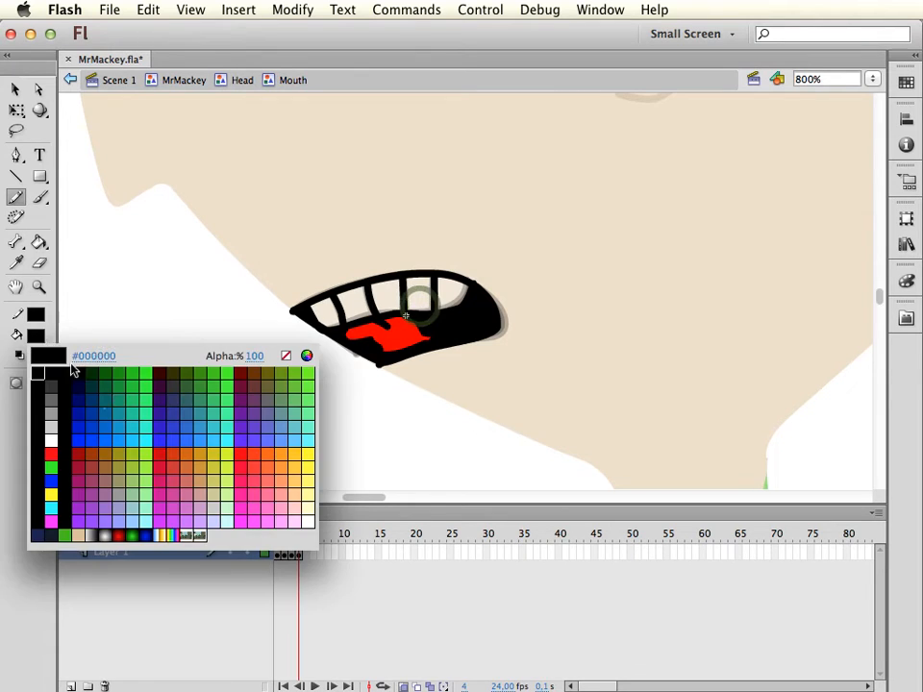
click(54, 441)
key(k)
click(420, 293)
click(385, 301)
click(352, 303)
click(326, 314)
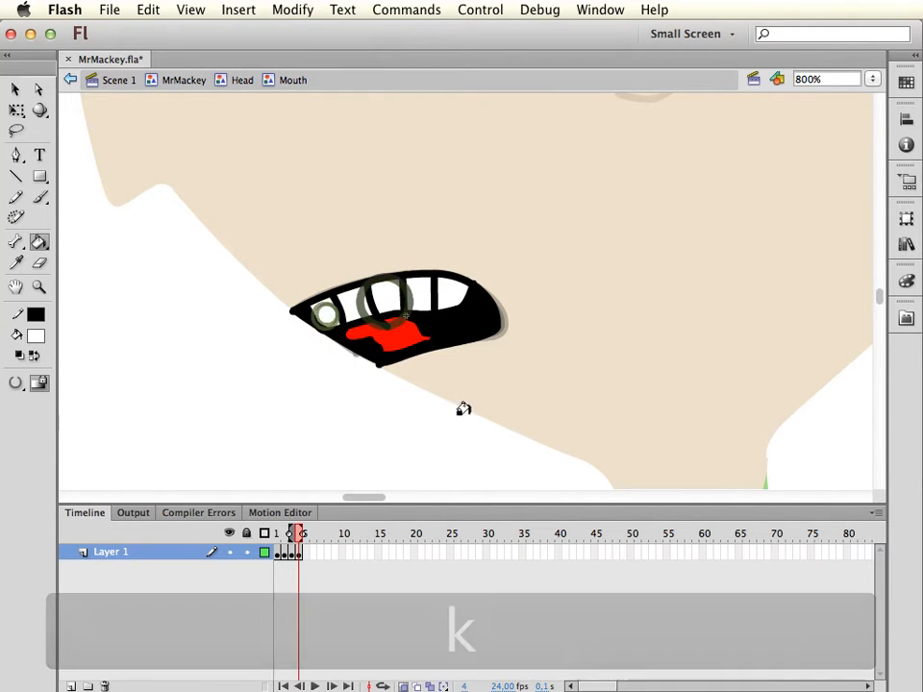
key(v)
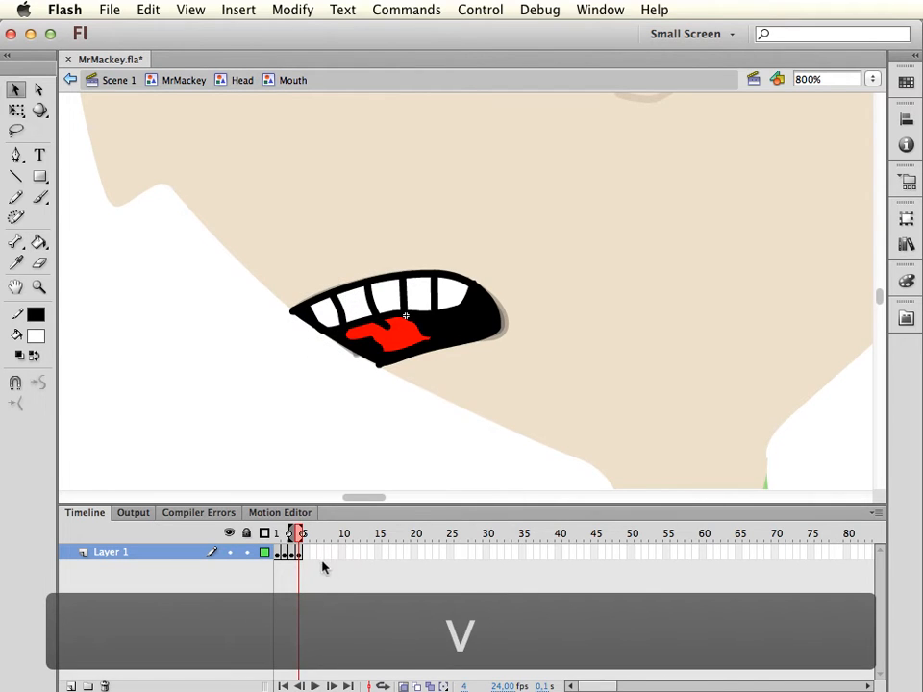
Insert a blank keyframe at frame 5 and pencil a slightly smaller mouth outline with a curled tongue and an upper teeth band
key(F7)
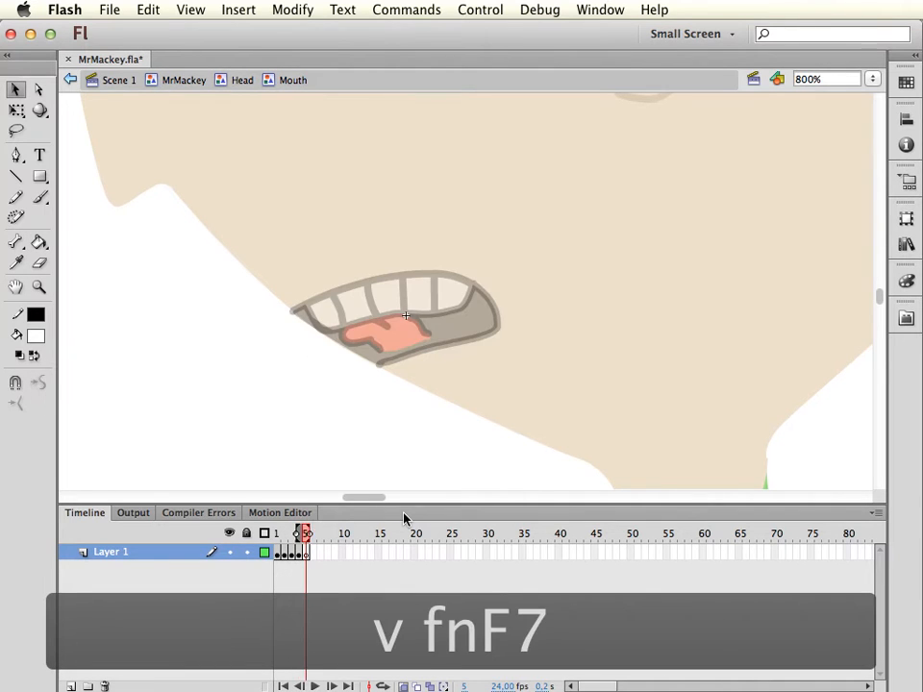
key(y)
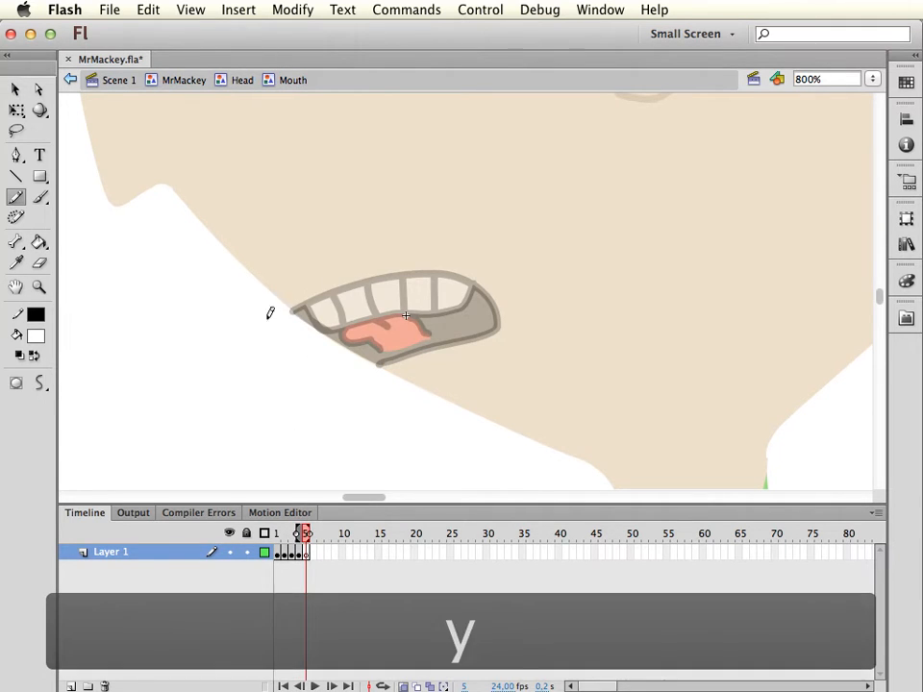
mouse_move(294, 311)
mouse_down()
mouse_move(411, 274)
mouse_move(452, 276)
mouse_move(493, 313)
mouse_move(491, 328)
mouse_move(472, 337)
mouse_move(372, 363)
mouse_up()
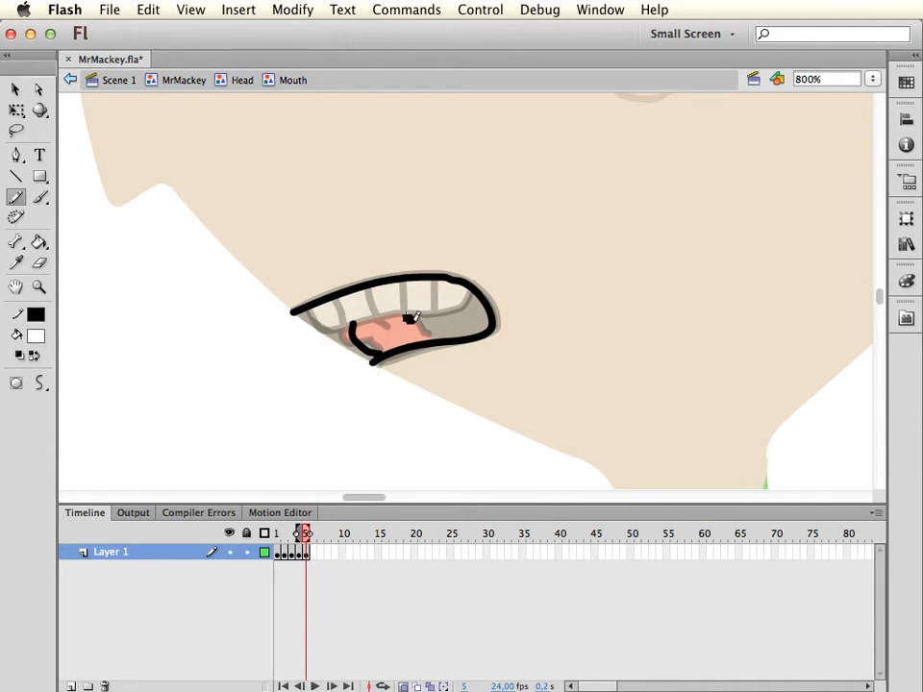
mouse_move(397, 327)
mouse_down()
mouse_move(405, 343)
mouse_move(376, 336)
mouse_move(371, 321)
mouse_move(459, 307)
mouse_move(470, 287)
mouse_up()
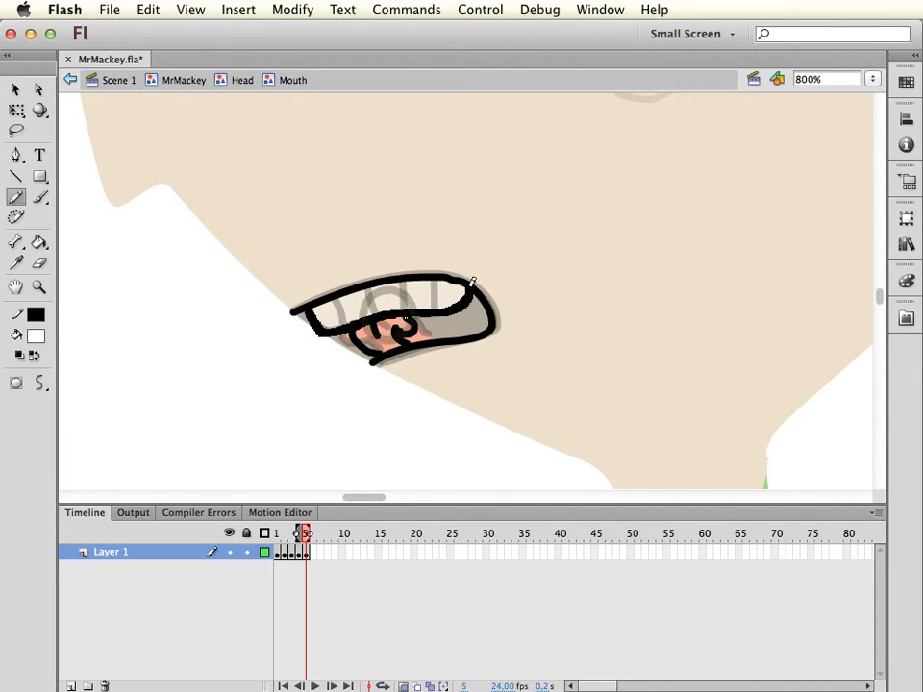
Pencil four dividers across the frame 5 upper teeth band and fill the teeth with white
mouse_move(376, 290)
mouse_down()
mouse_move(374, 311)
mouse_move(384, 297)
mouse_up()
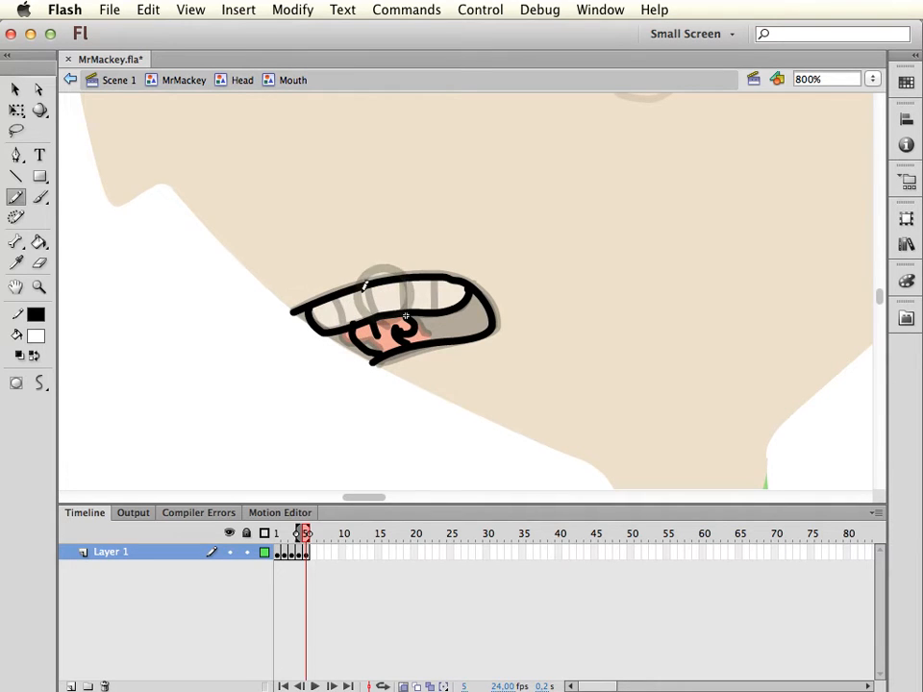
key(super+z)
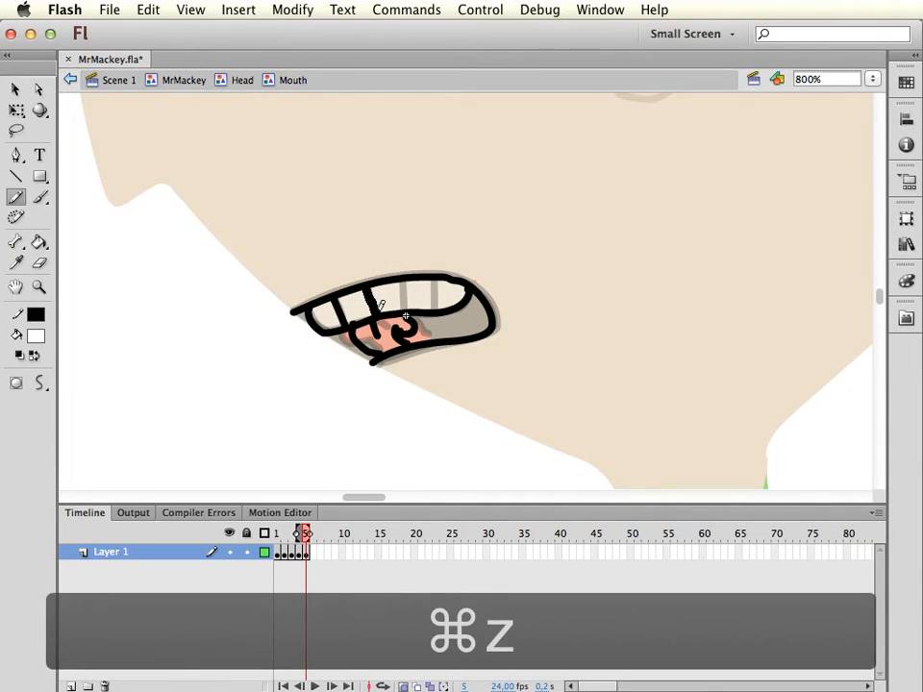
mouse_move(407, 283)
mouse_down()
mouse_move(407, 311)
mouse_move(438, 310)
mouse_up()
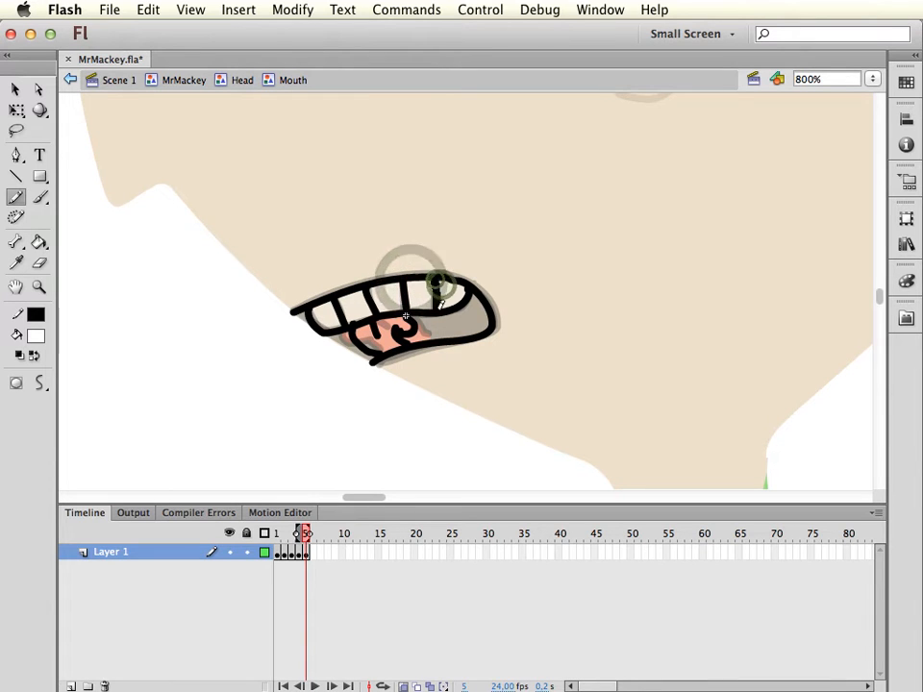
key(k)
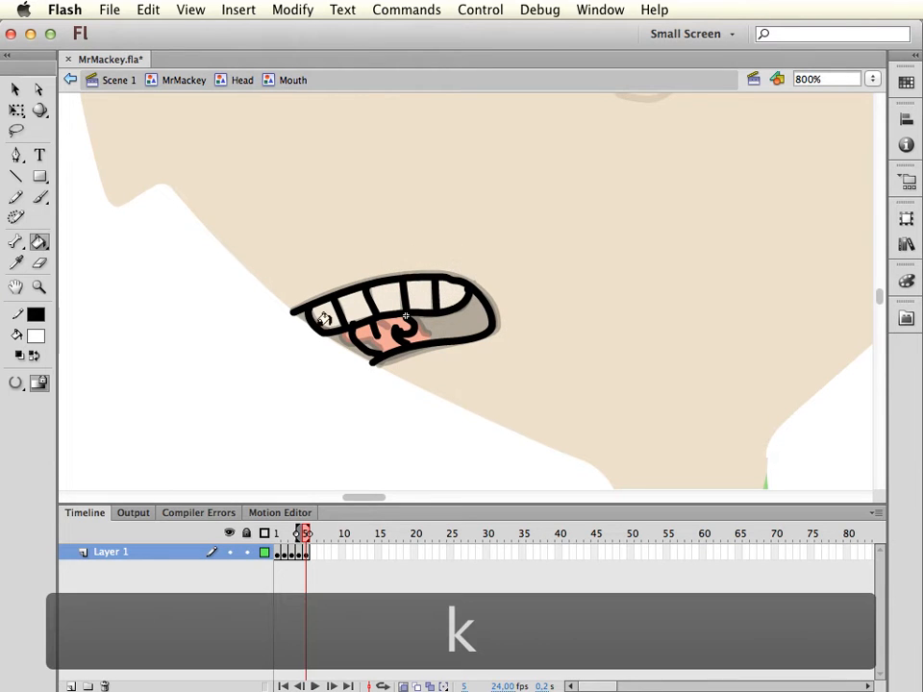
click(330, 310)
click(386, 293)
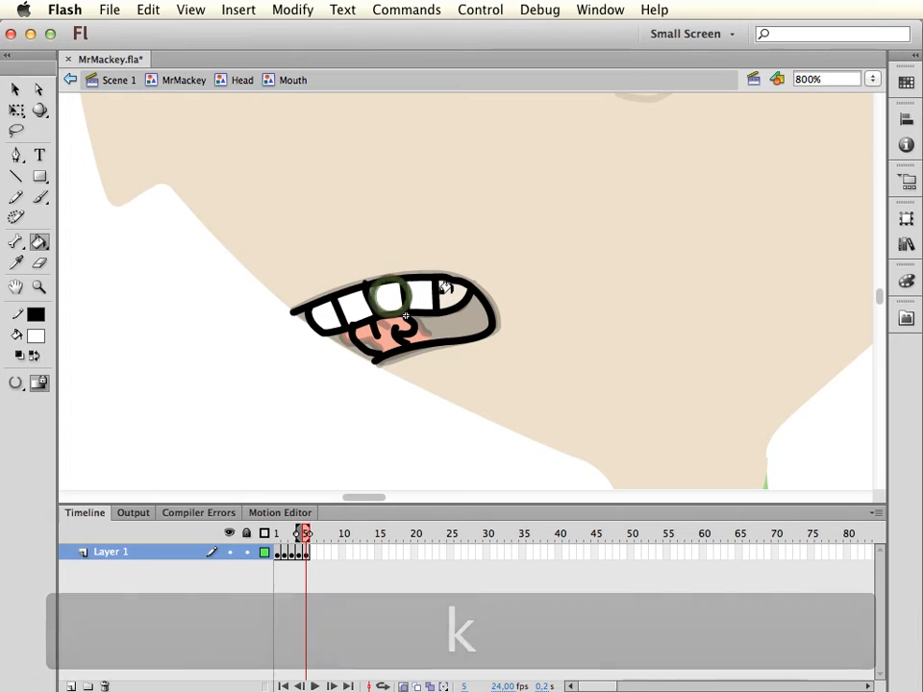
click(451, 293)
Set the fill color to red, brush over the gaps in the frame 5 tongue outline, and fill only the tongue with red
click(35, 335)
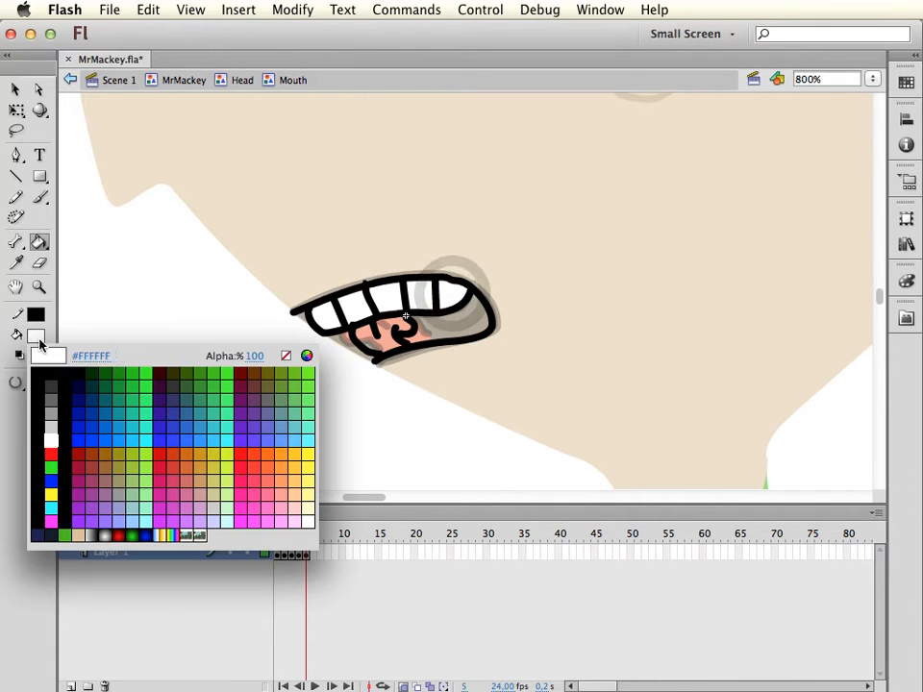
click(247, 453)
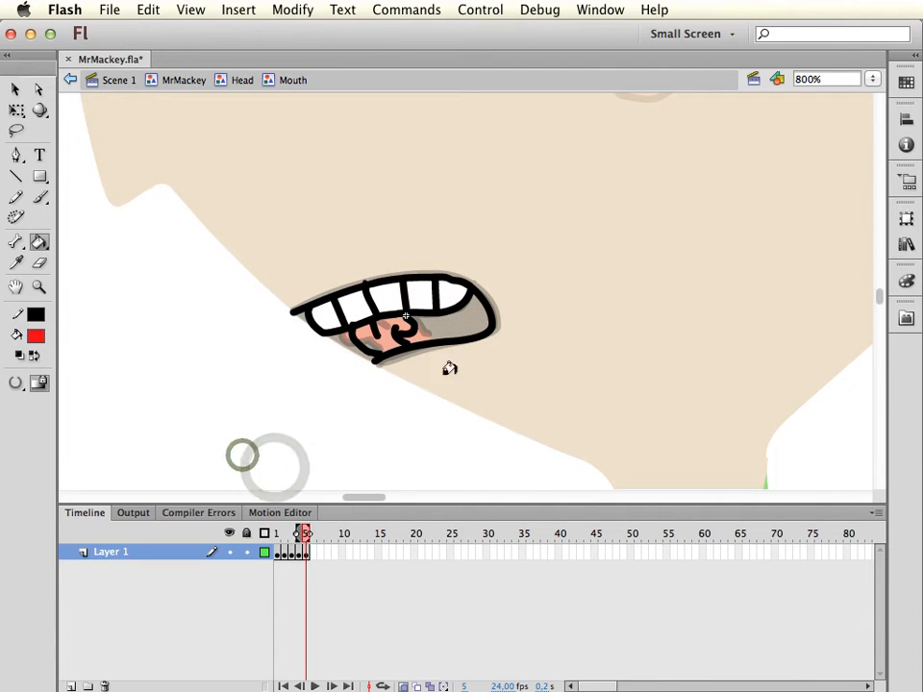
click(373, 341)
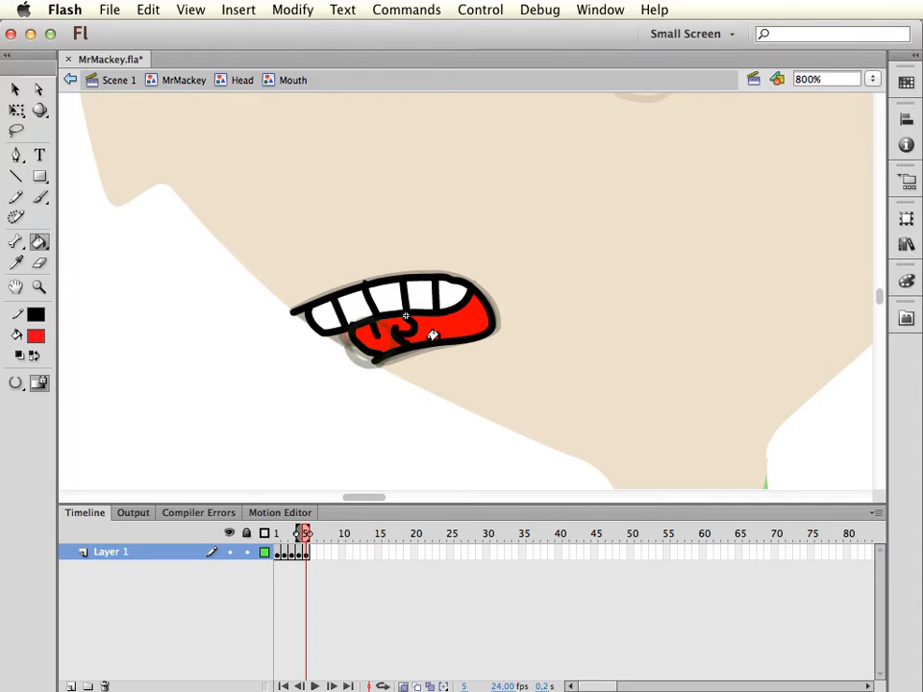
key(super+z)
key(b)
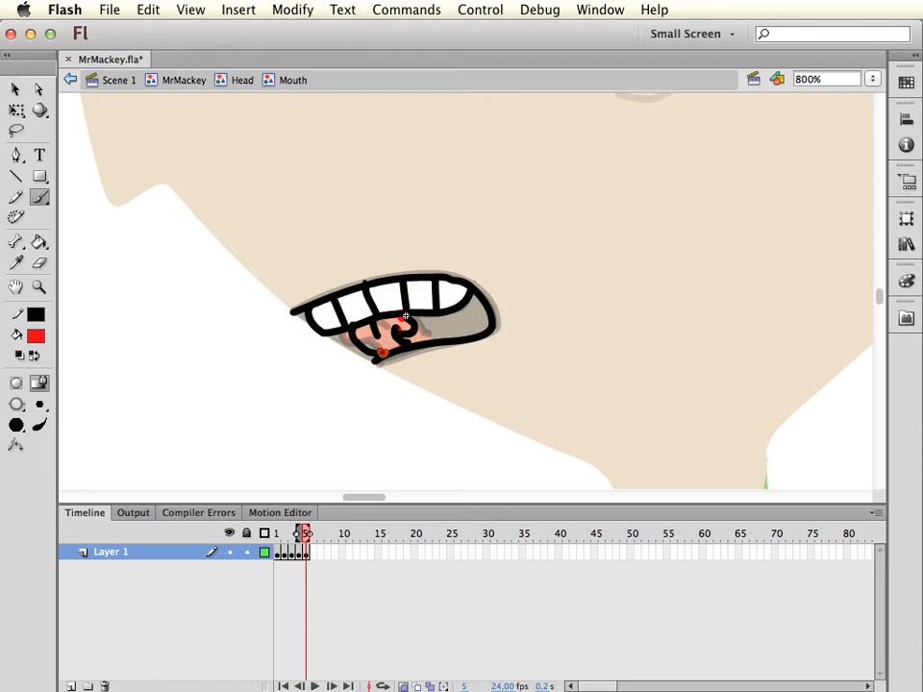
key(k)
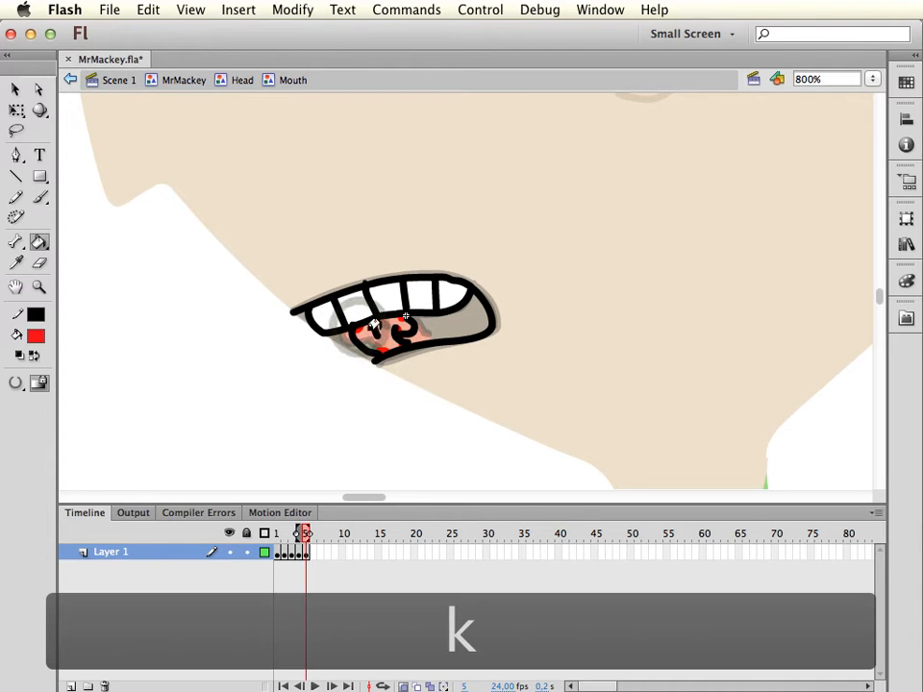
click(375, 335)
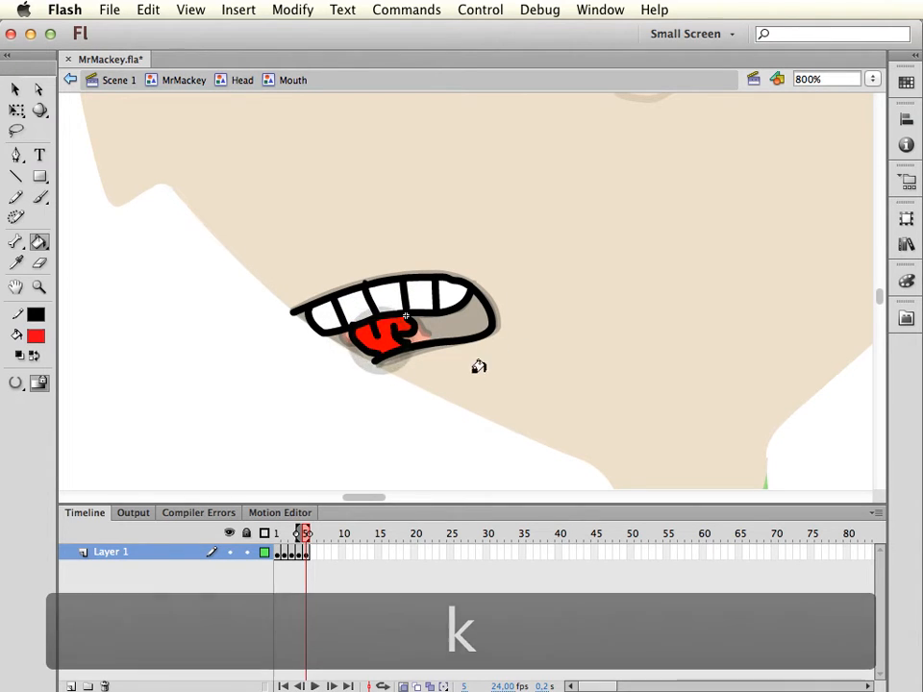
Set the fill color to black and brush a line along the chin edge to close the frame 5 mouth's open side
key(b)
click(36, 335)
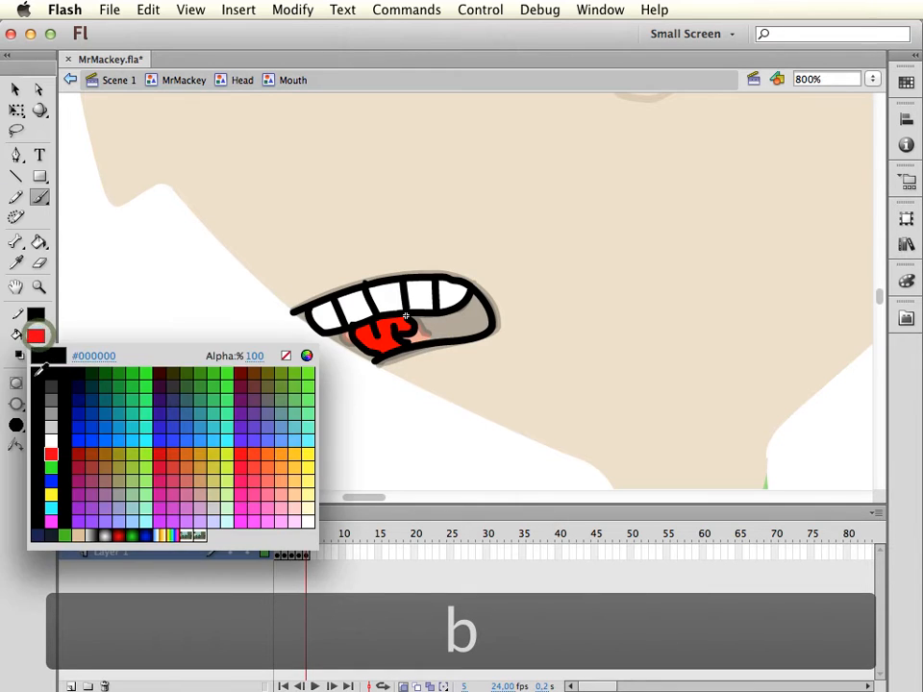
click(38, 371)
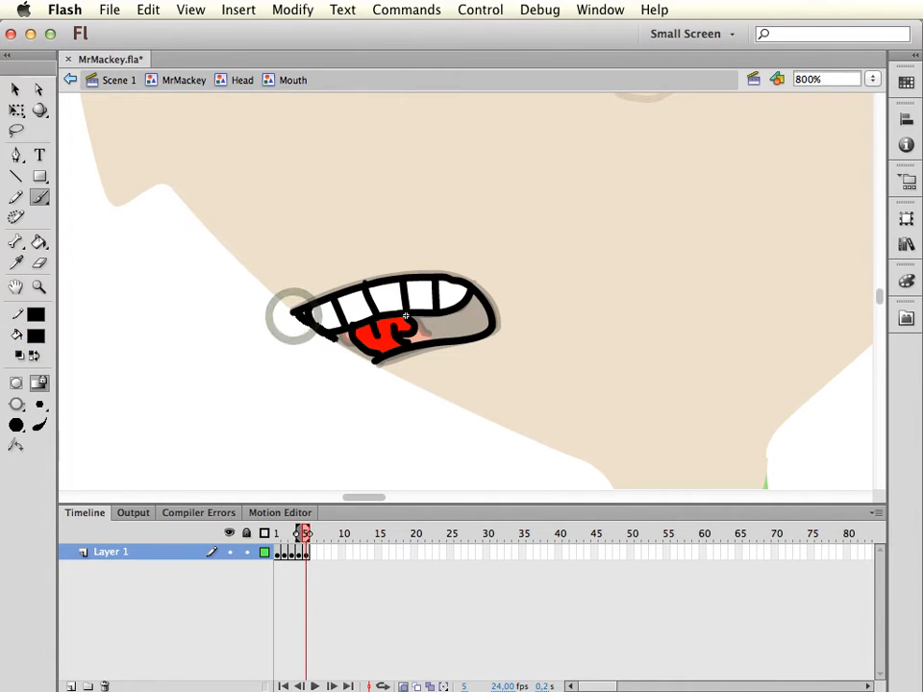
drag(289, 319, 350, 346)
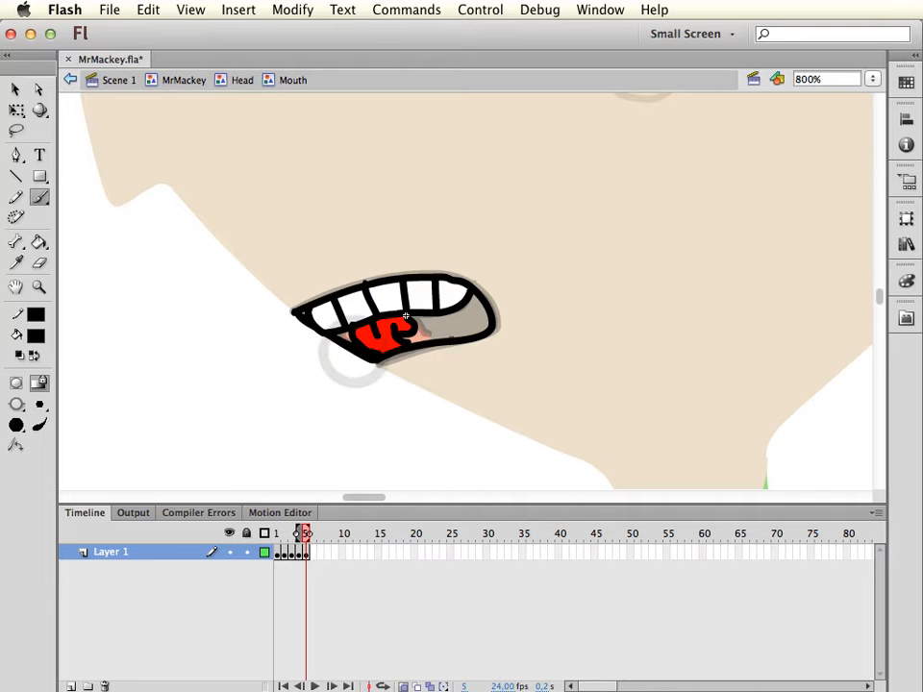
Fill the frame 5 mouth interior and the small gaps beside the tongue and the first upper tooth with black
key(k)
click(426, 335)
click(344, 335)
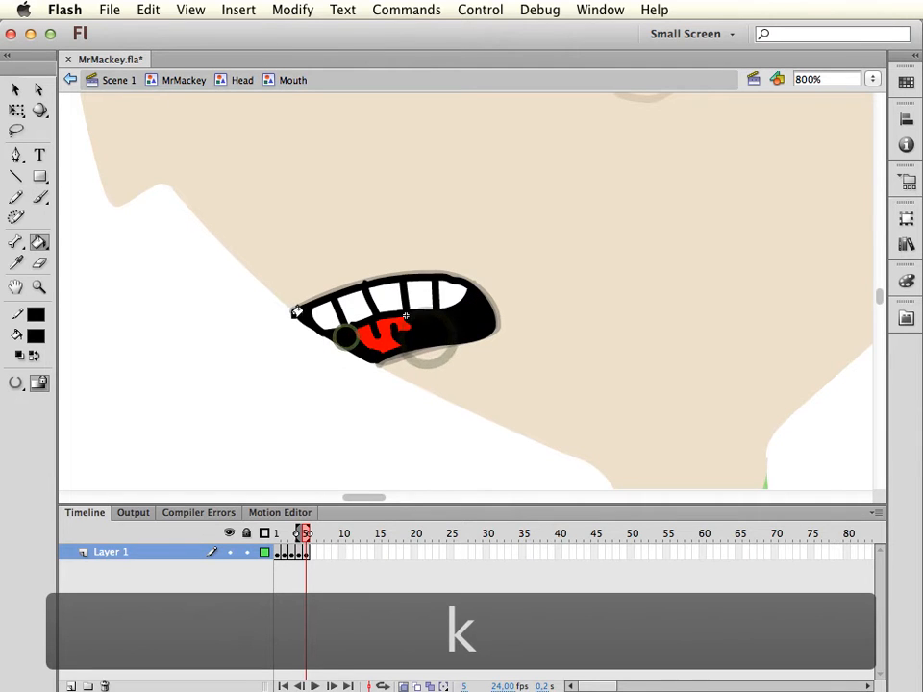
click(304, 337)
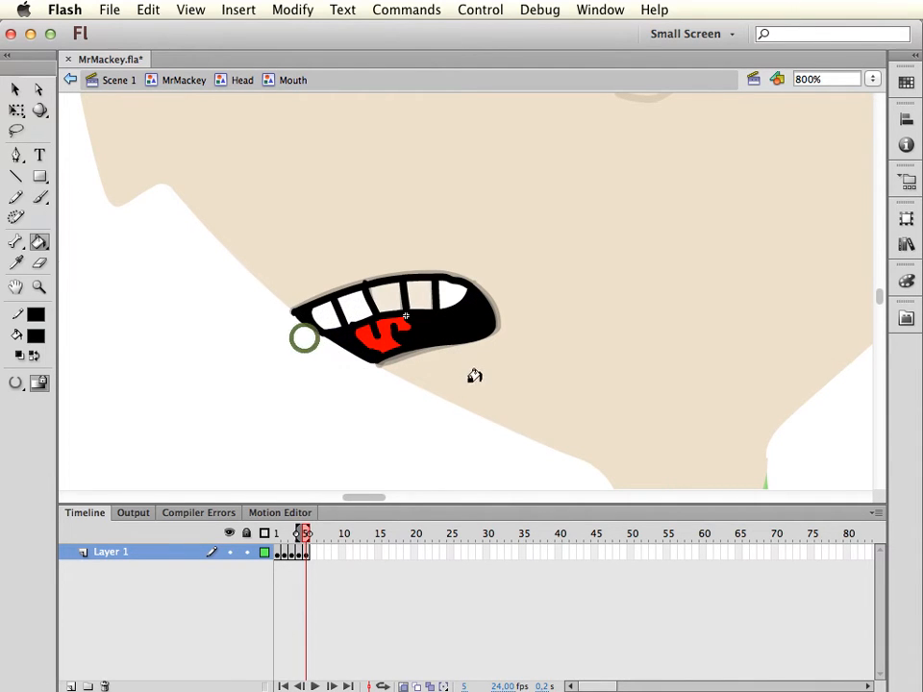
Undo the last change to the frame 5 mouth's teeth fills and turn off onion skinning
key(super+z)
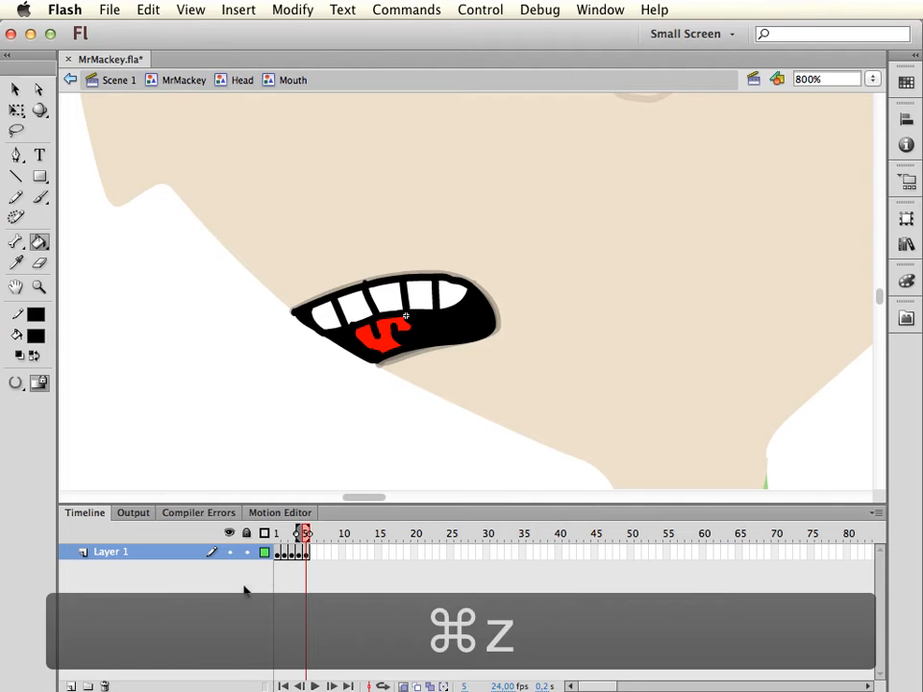
click(404, 686)
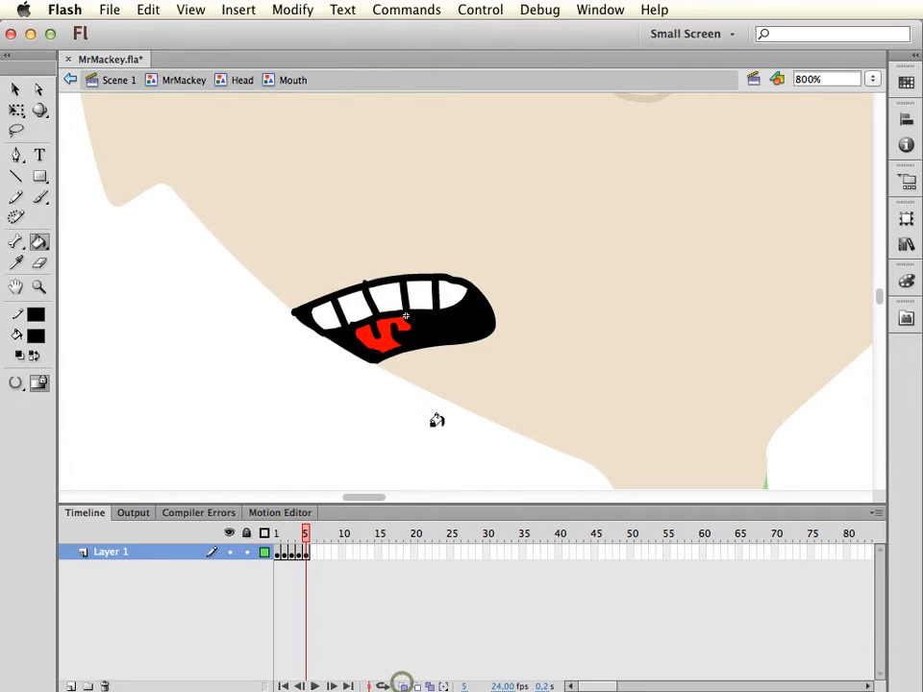
Examine the frame 5 mouth's upper outline up close and scrub through the mouth shapes in frames 1 to 5
key(v)
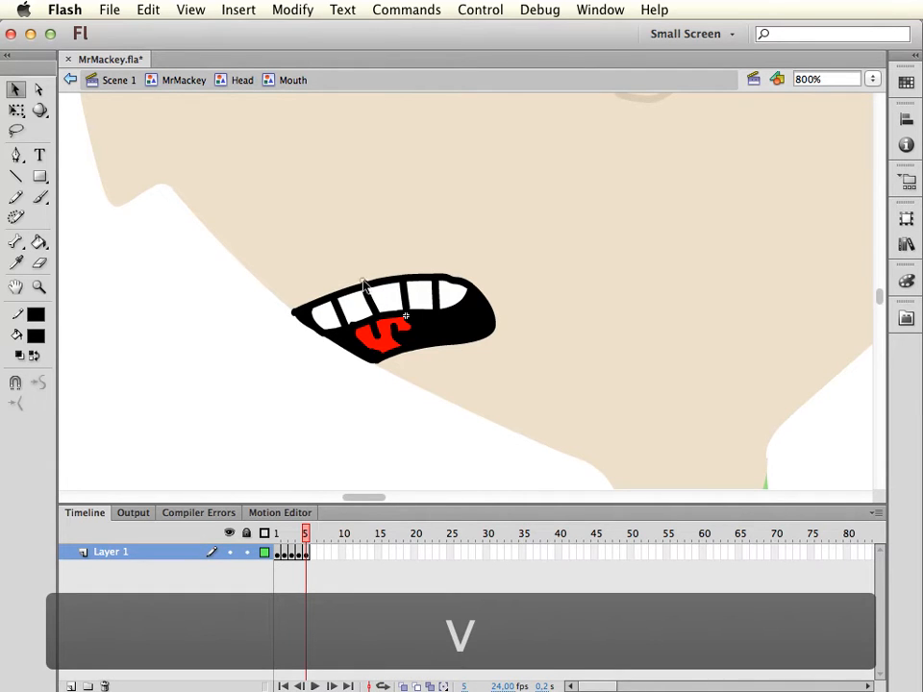
click(365, 281)
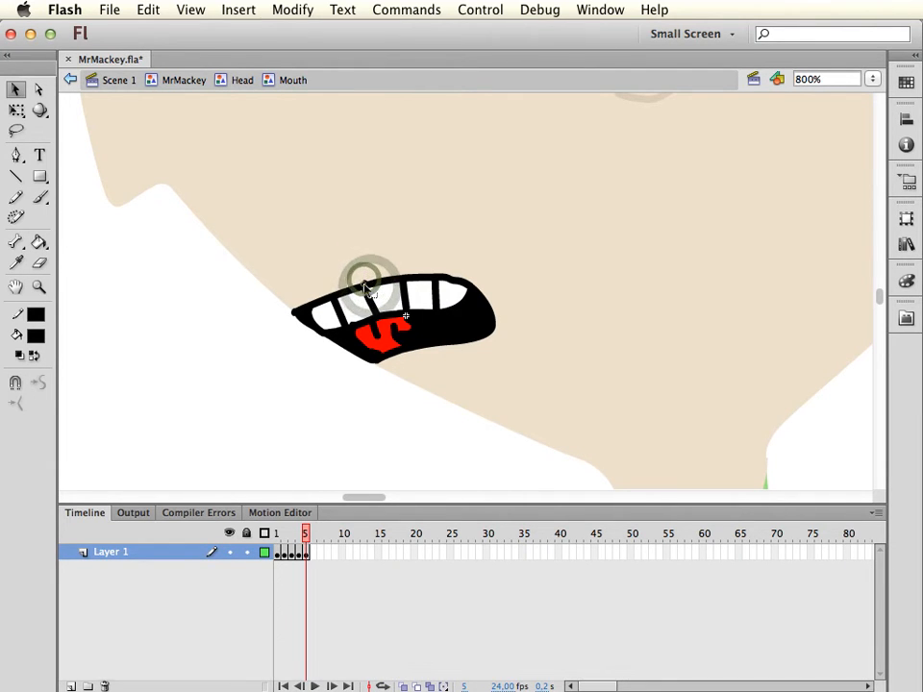
key(super+equal)
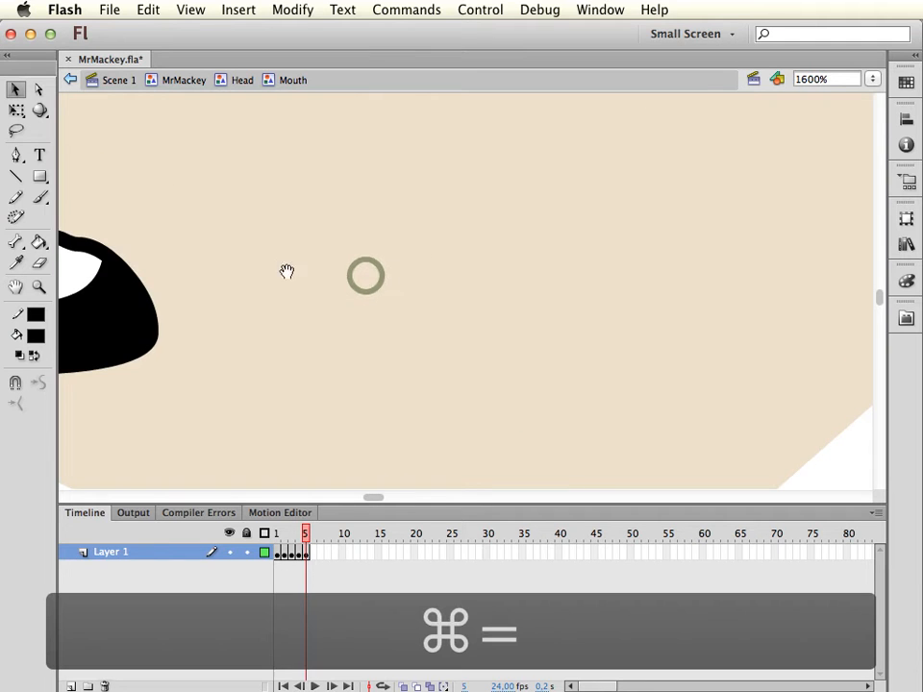
drag(286, 270, 567, 311)
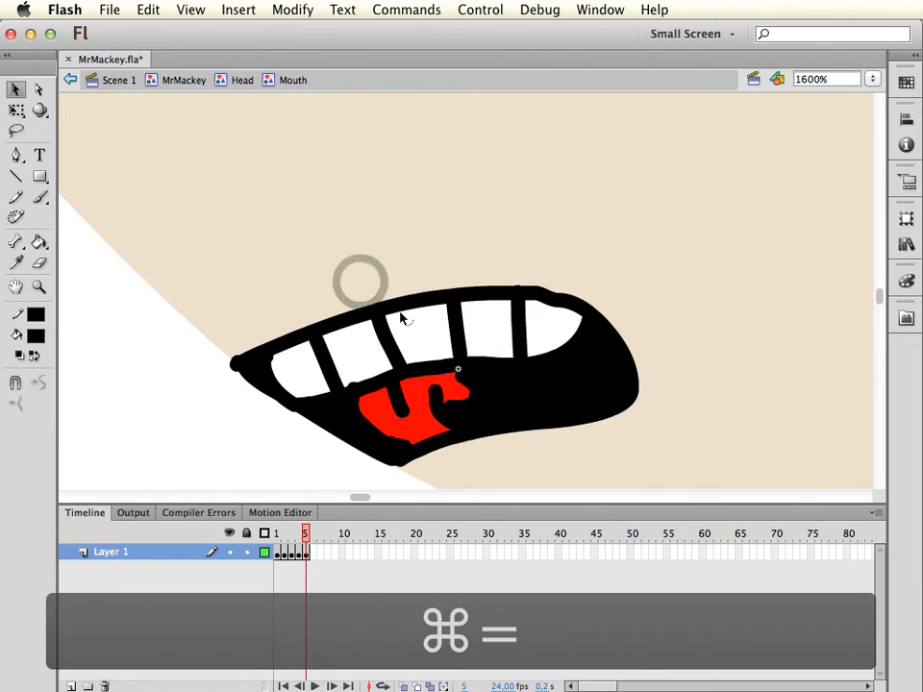
key(super+minus)
drag(495, 377, 453, 352)
click(286, 537)
drag(286, 537, 312, 539)
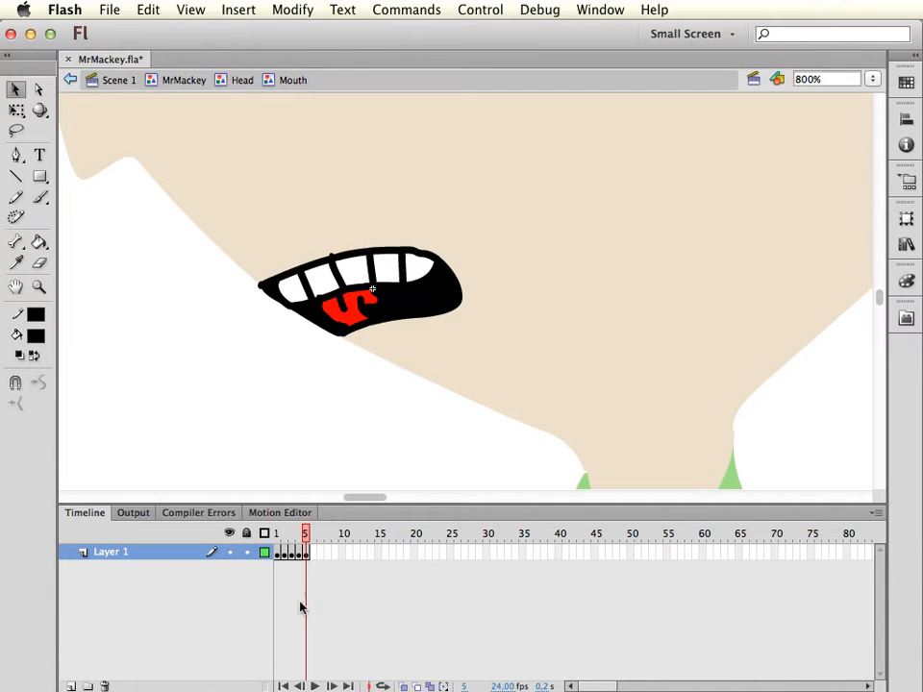
Turn on onion skinning, insert a blank keyframe at frame 6, and pencil a small oval mouth filled with black near the chin edge
click(401, 687)
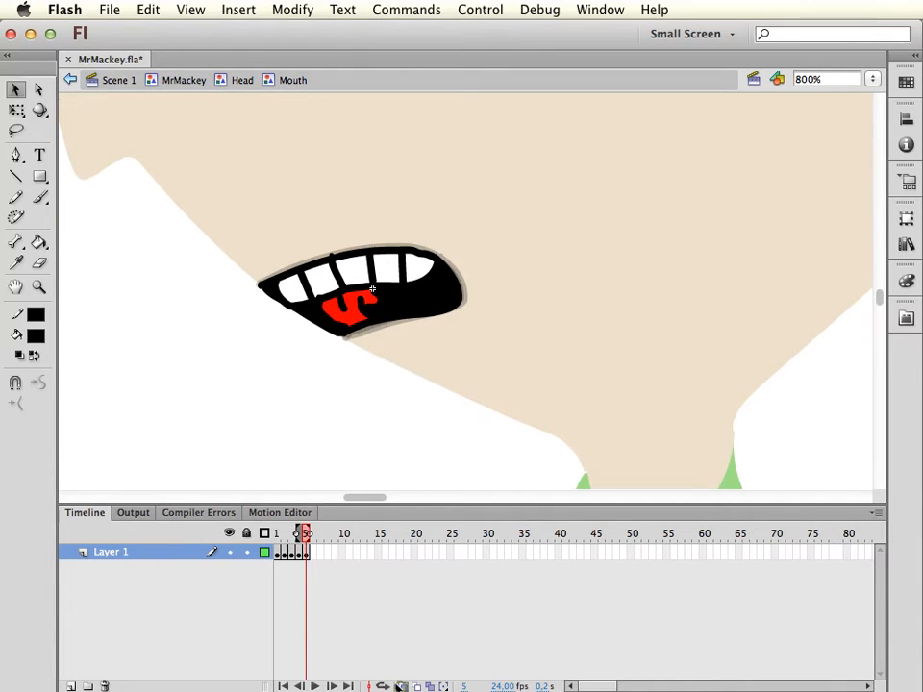
key(F7)
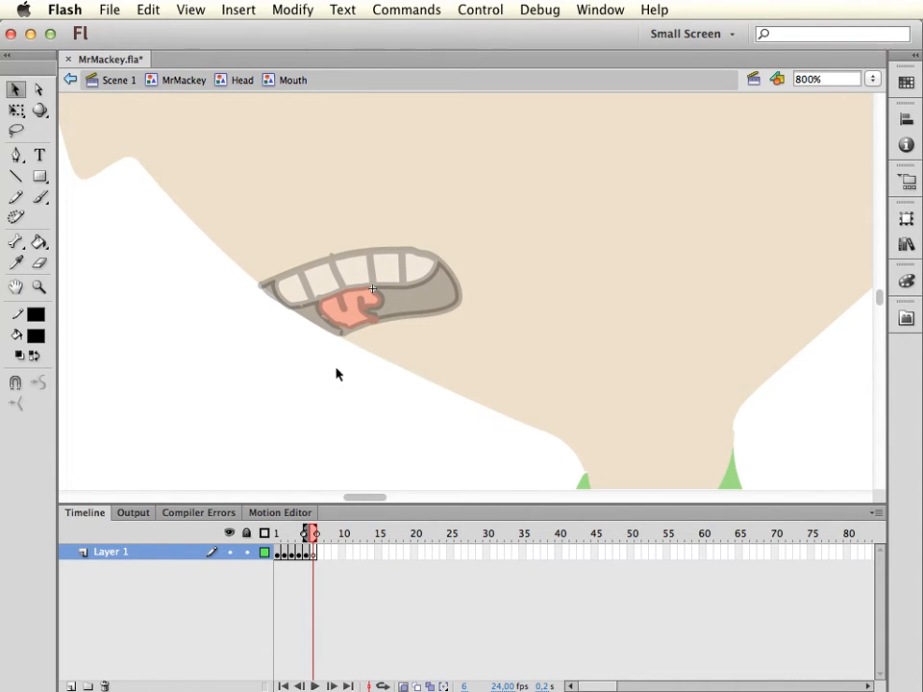
key(y)
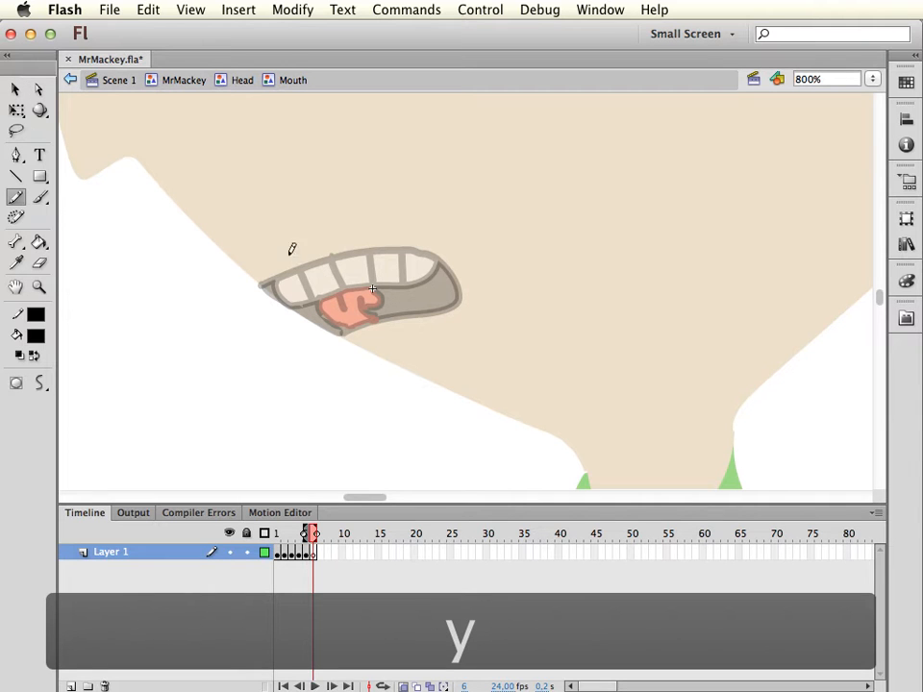
mouse_move(304, 286)
mouse_down()
mouse_move(323, 315)
mouse_move(306, 274)
mouse_move(314, 289)
mouse_up()
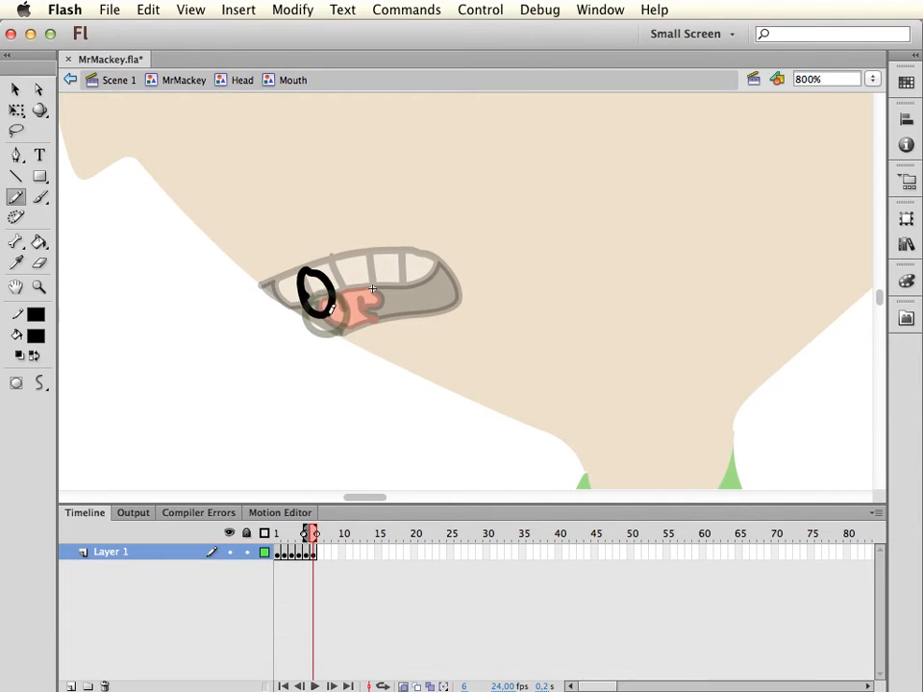
key(k)
click(316, 289)
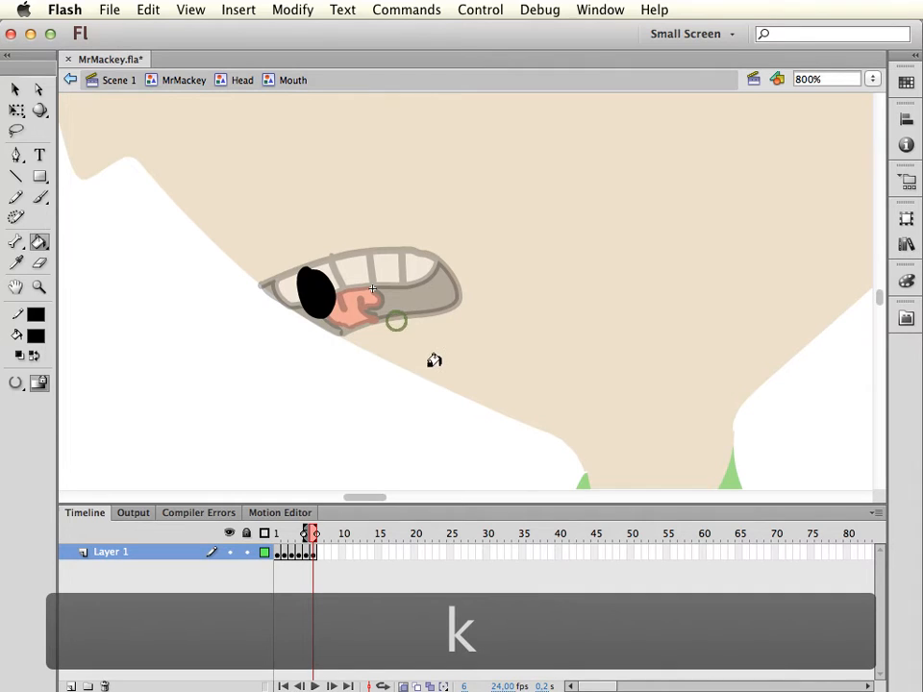
key(v)
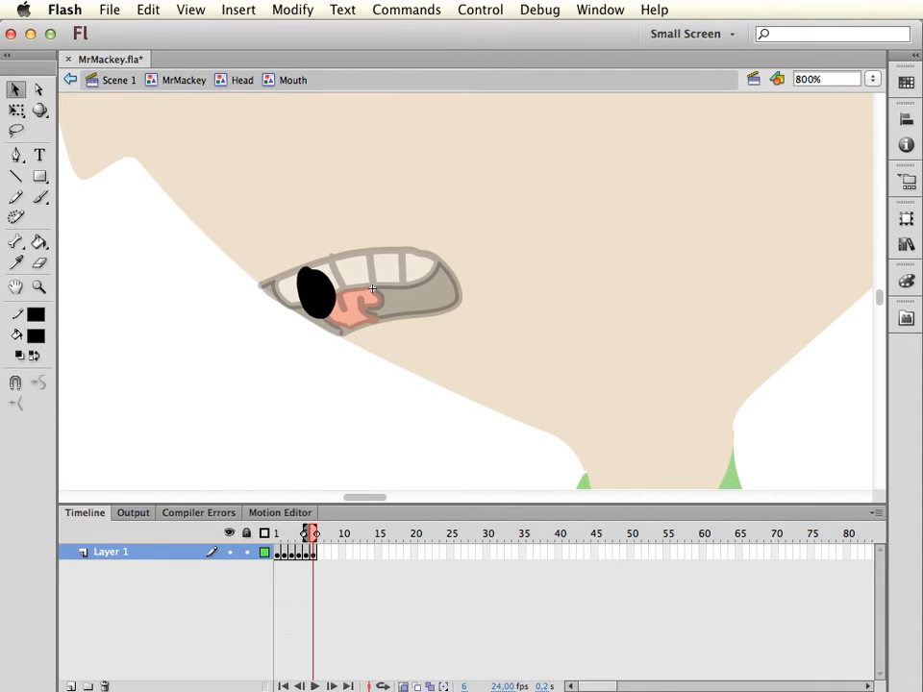
In a blank keyframe at frame 7, with the onion skin extended back to frame 5, pencil the upper lip and upper teeth band outline
key(F7)
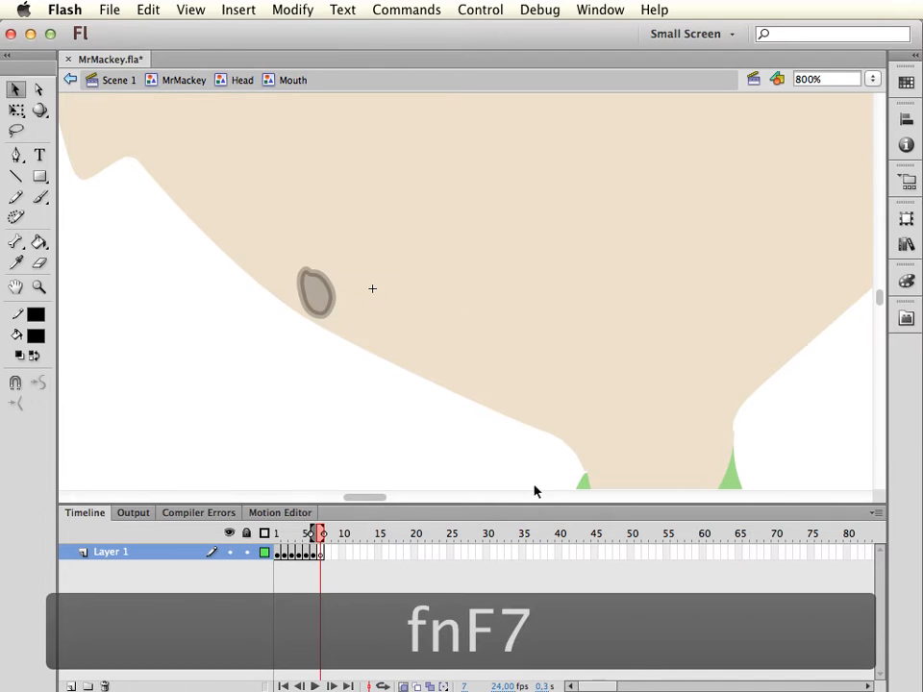
drag(309, 534, 303, 533)
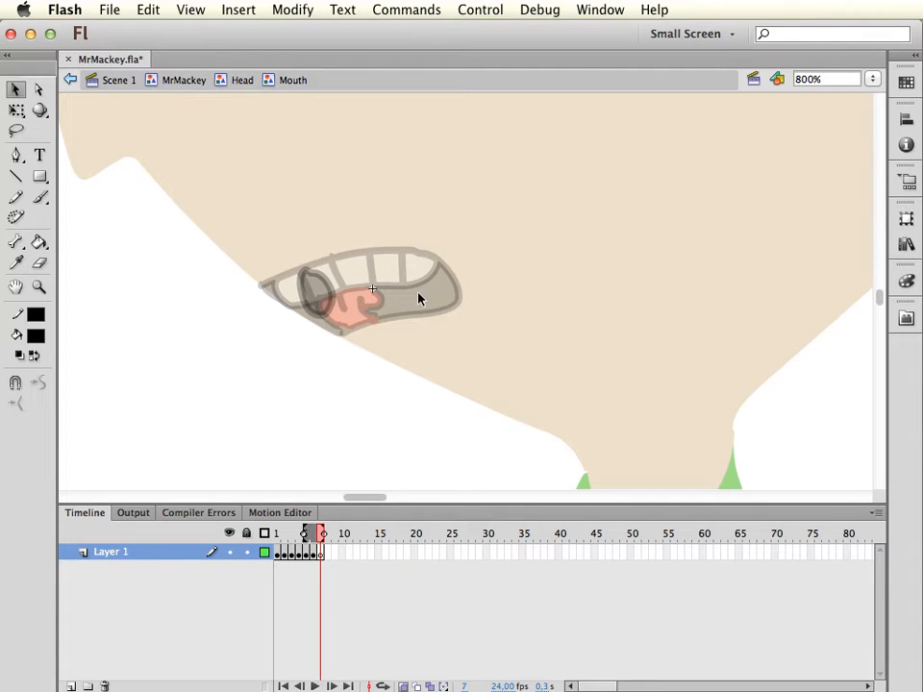
key(y)
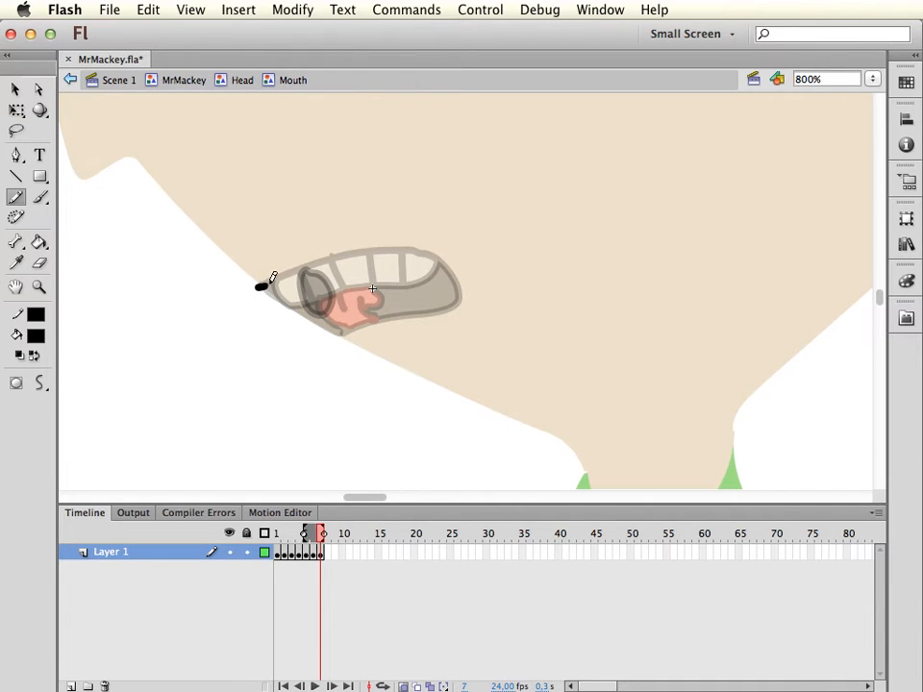
key(super+z)
mouse_move(264, 282)
mouse_down()
mouse_move(326, 256)
mouse_move(437, 244)
mouse_move(452, 276)
mouse_move(307, 303)
mouse_up()
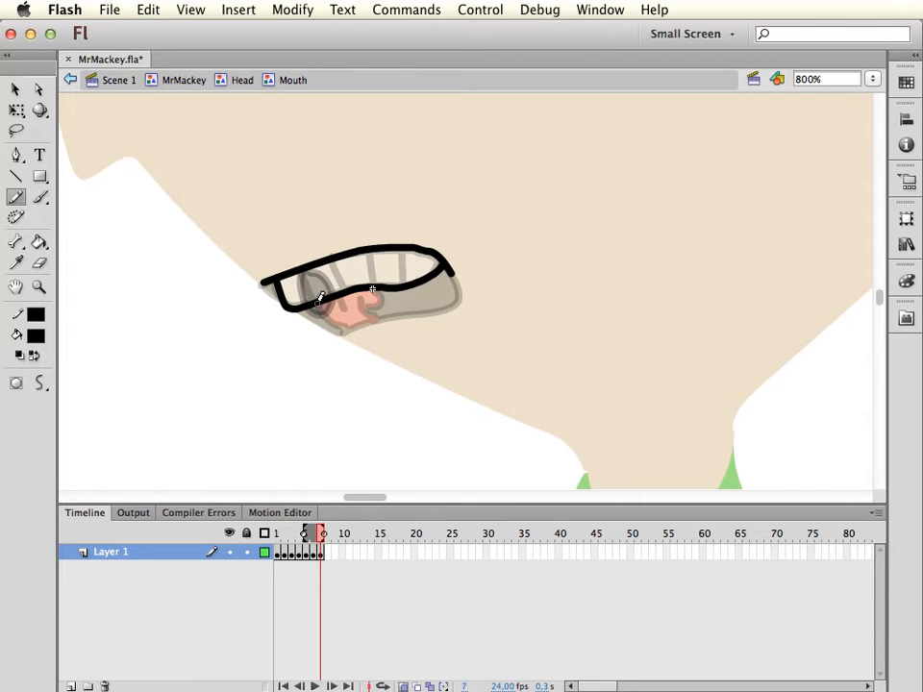
Pencil short curved strokes hanging beneath the frame 7 upper teeth band, redoing the first misplaced ones
drag(314, 320, 343, 336)
key(super+z)
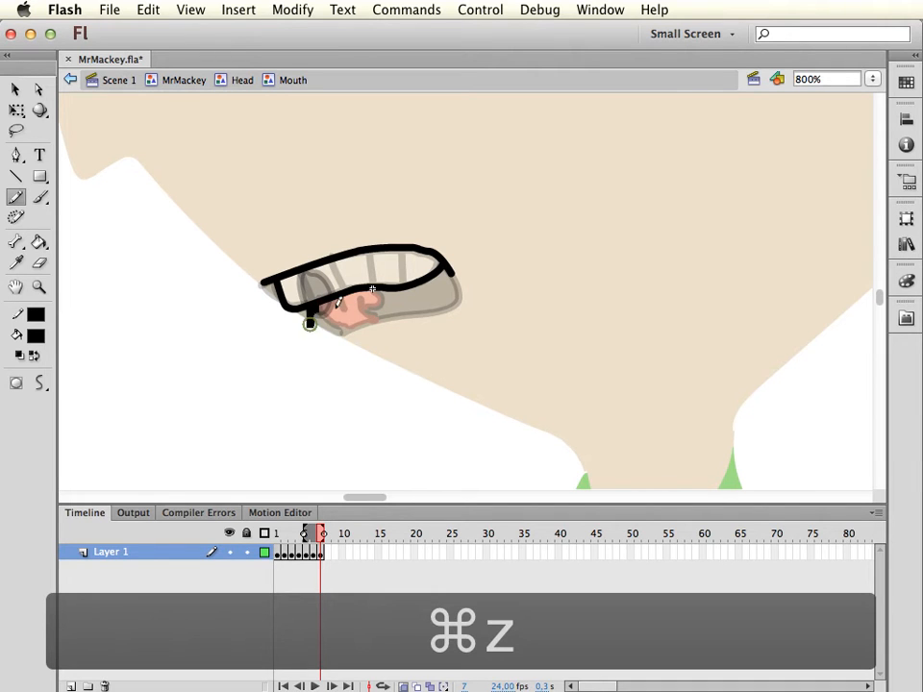
key(super+z)
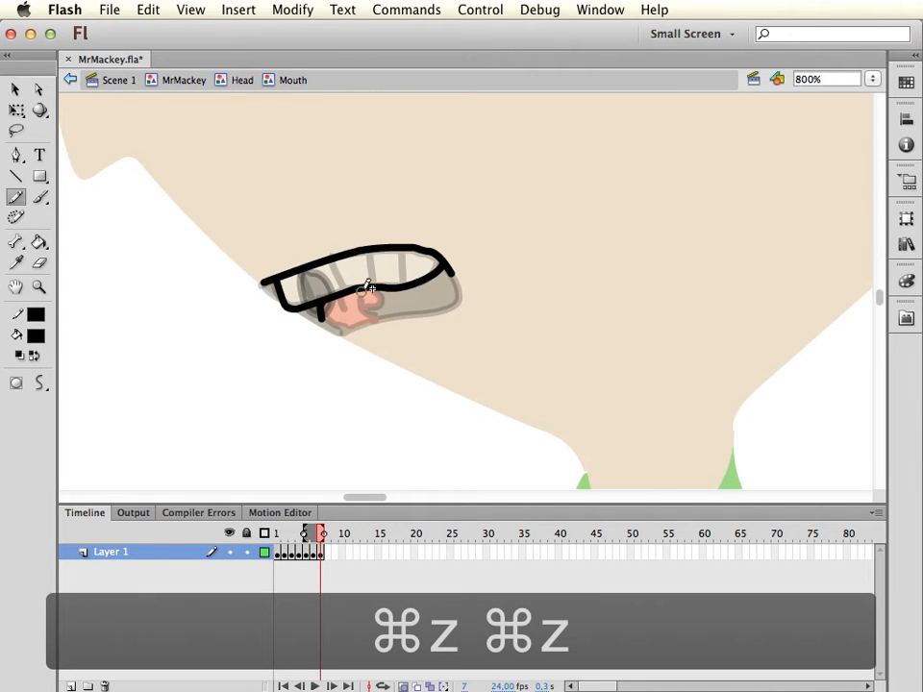
mouse_move(347, 304)
mouse_down()
mouse_move(344, 314)
mouse_move(396, 308)
mouse_up()
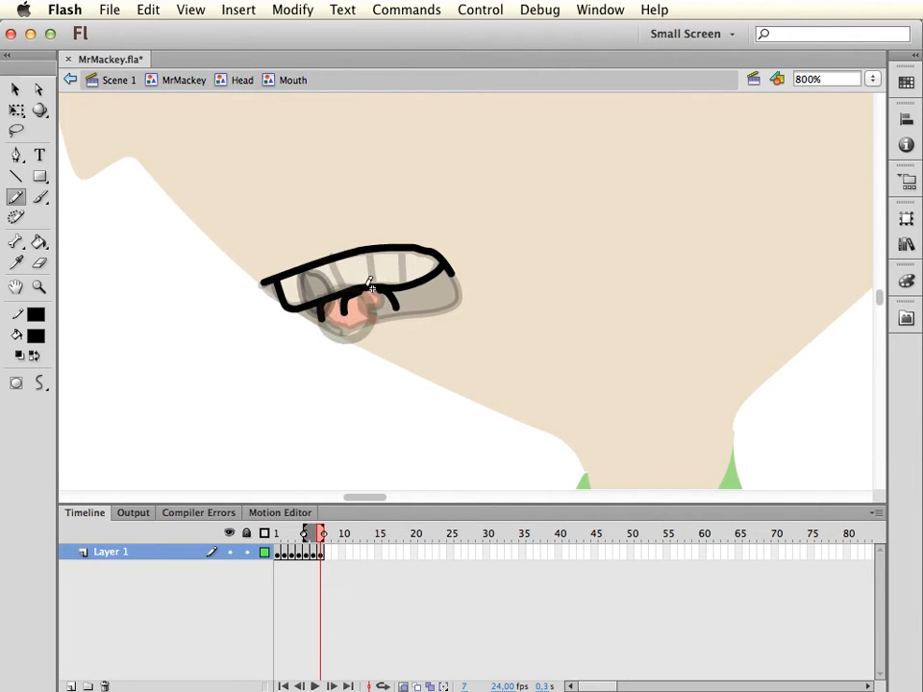
drag(303, 307, 300, 317)
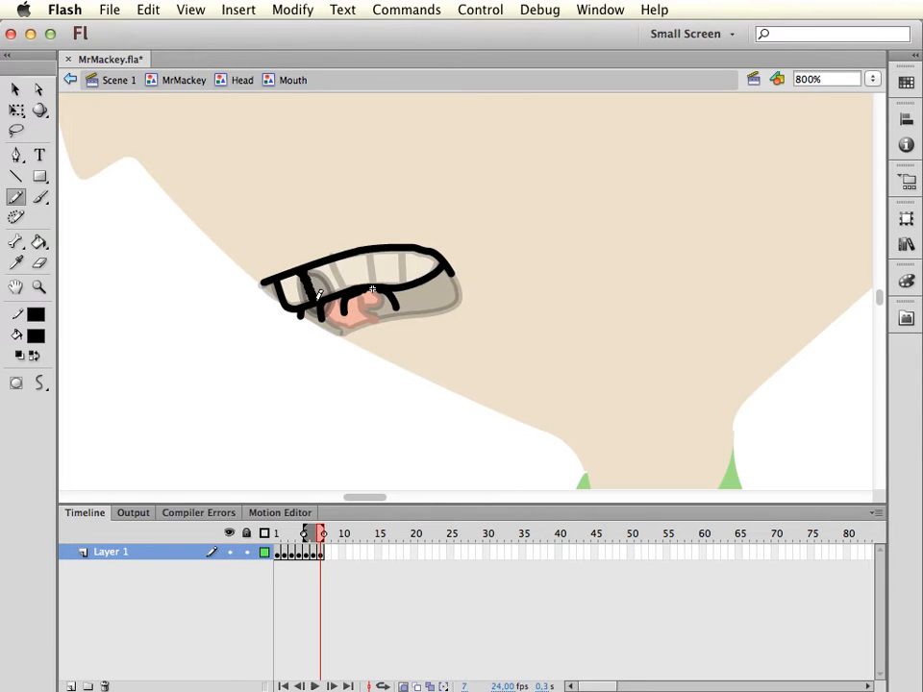
Pencil the remaining dividers across the frame 7 upper teeth band and fill the teeth with white
mouse_move(336, 261)
mouse_down()
mouse_move(347, 287)
mouse_move(375, 286)
mouse_up()
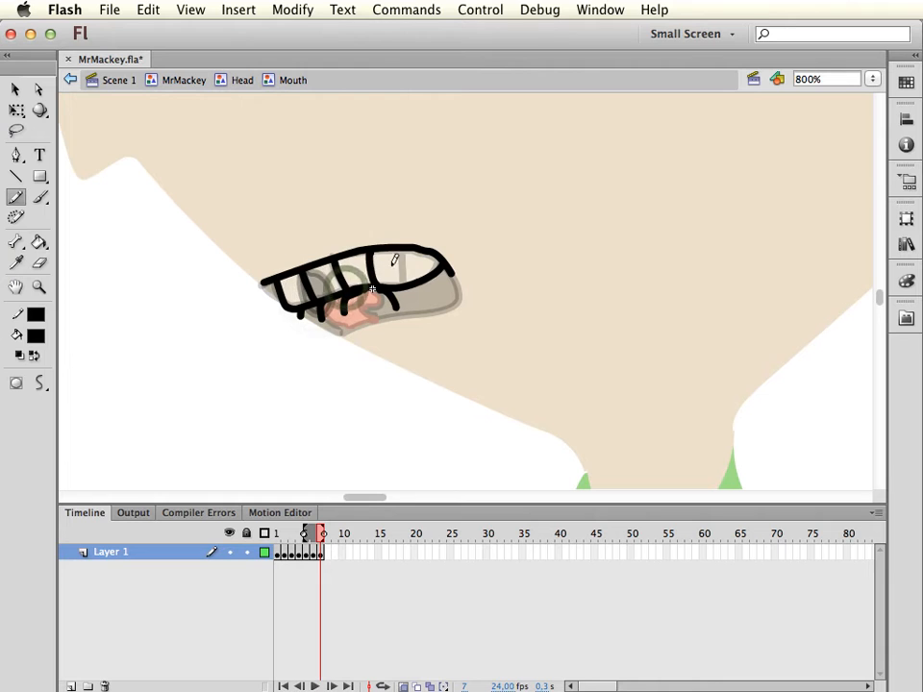
drag(406, 244, 402, 283)
key(k)
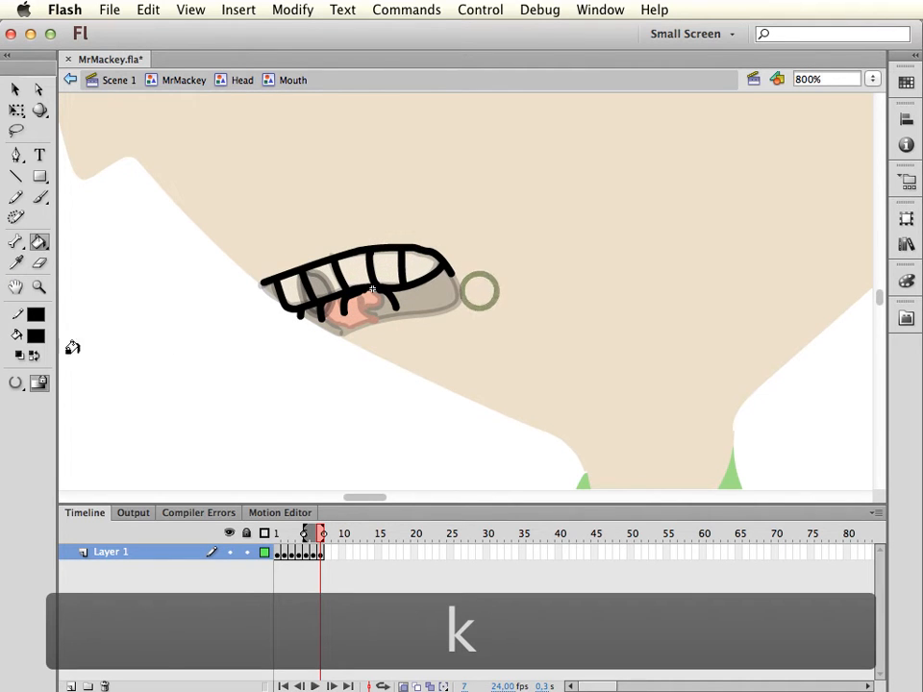
click(43, 339)
click(62, 422)
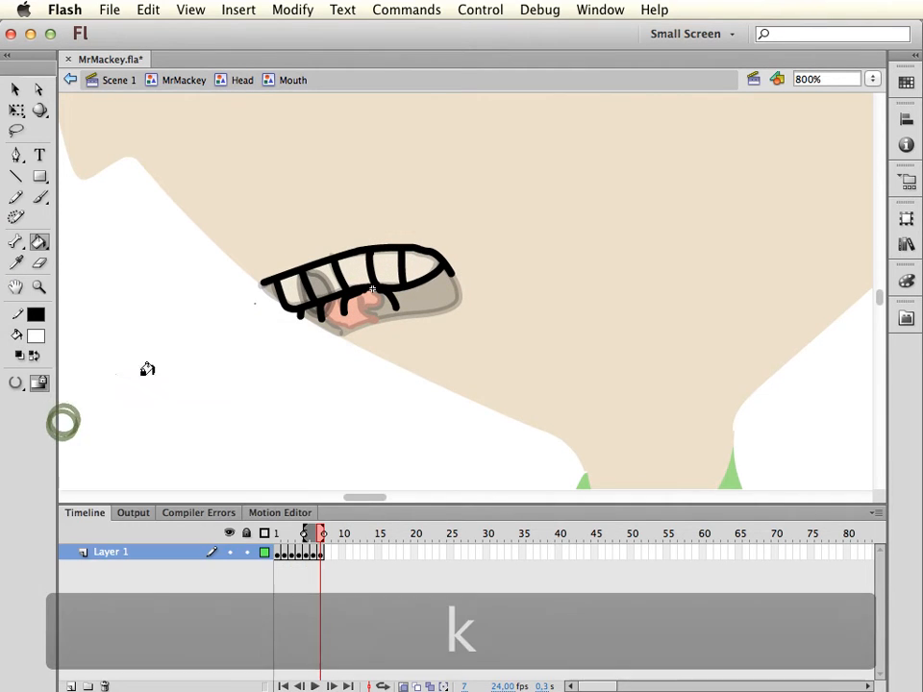
click(287, 285)
click(323, 276)
click(388, 266)
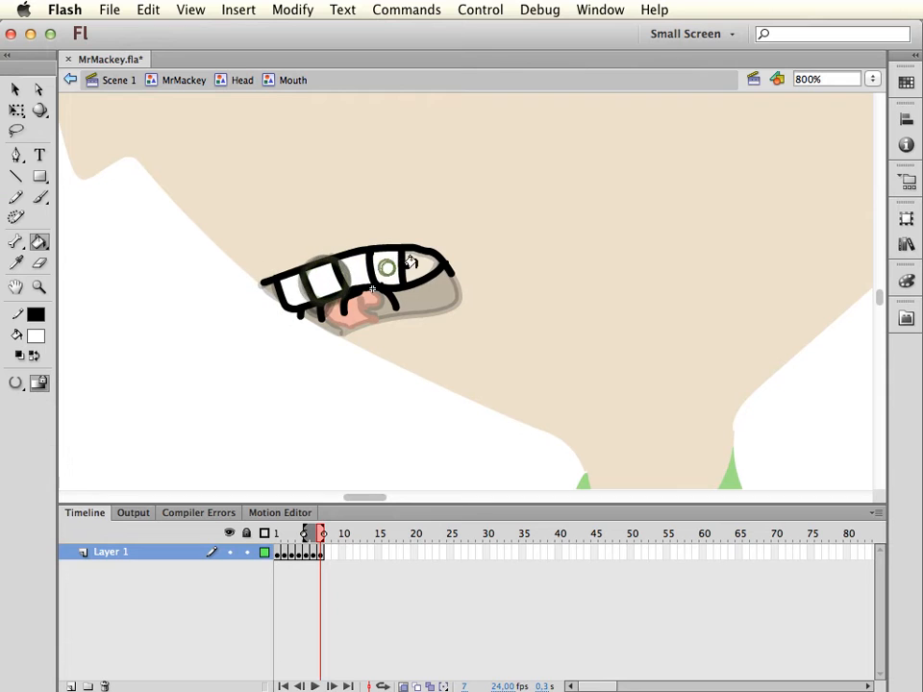
click(497, 321)
Turn off onion skinning and return to the Head symbol, showing the part of its timeline where the sound waveform begins
key(v)
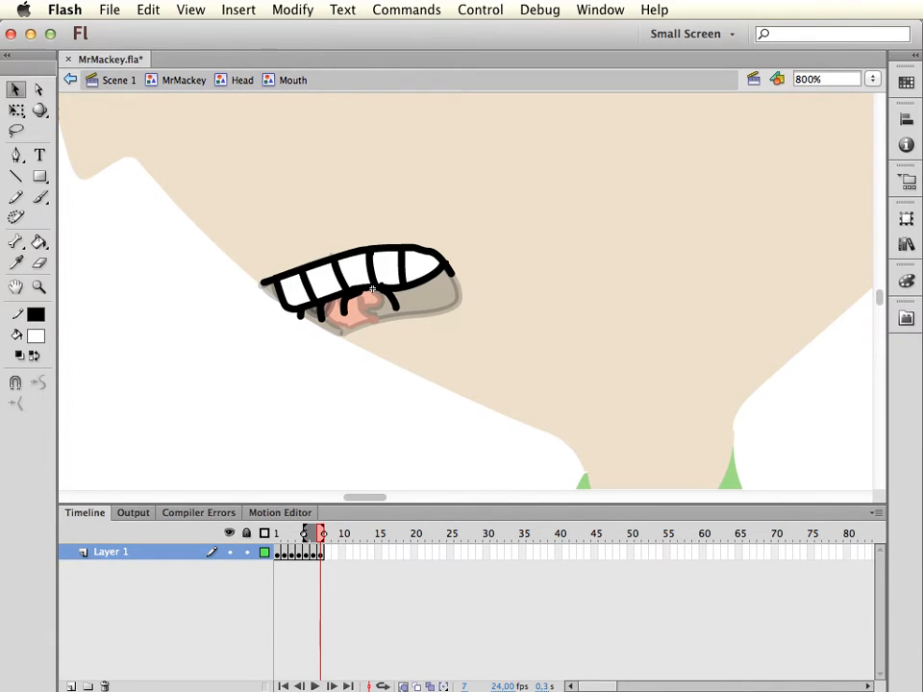
click(405, 685)
click(242, 83)
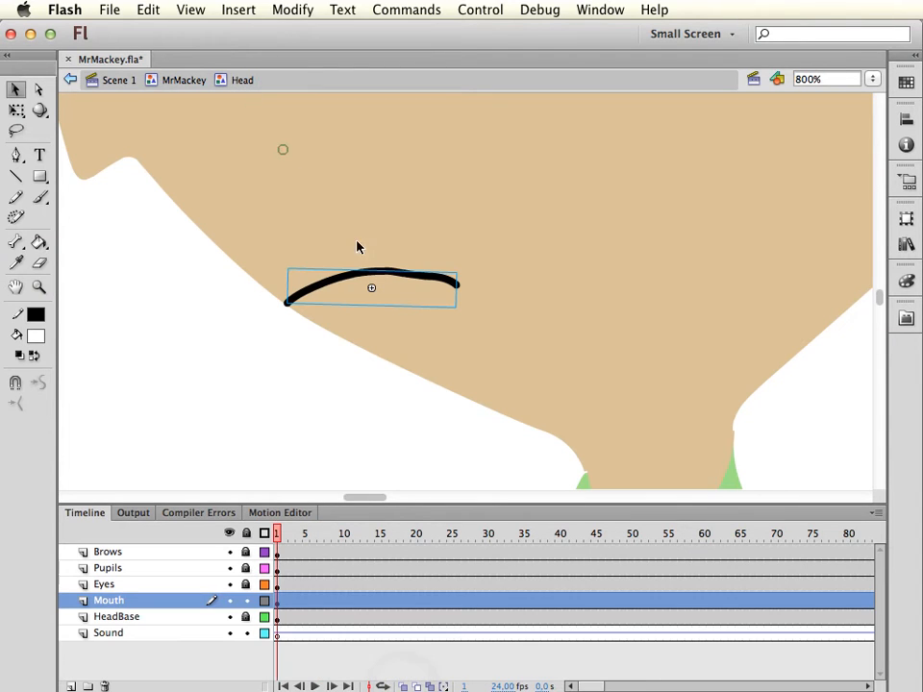
drag(584, 686, 606, 685)
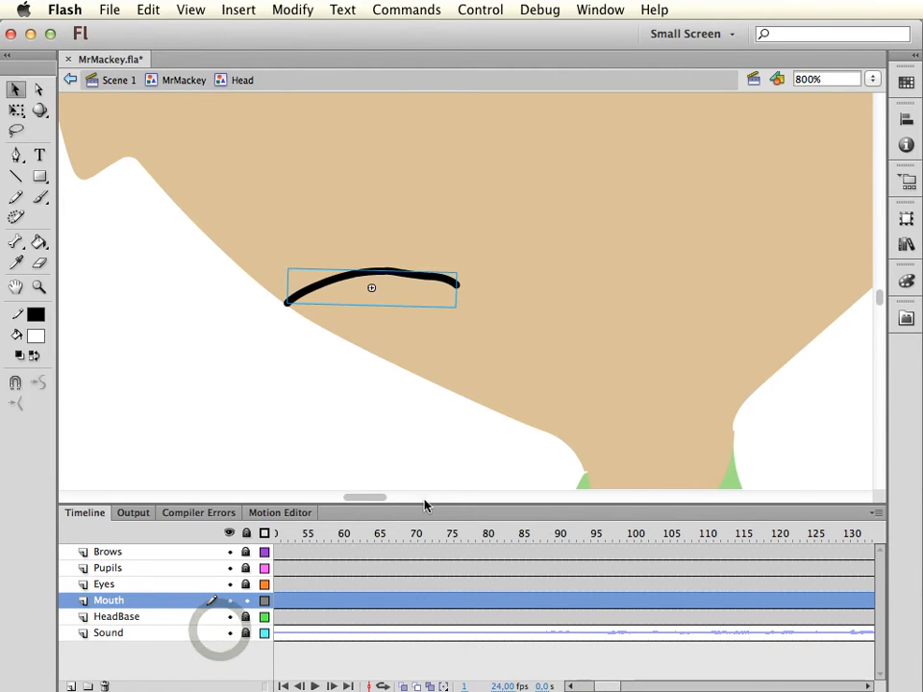
Open the KeyframeCaddy panel, place it beside the mouth, and load enlarged thumbnails of the Mouth symbol's frames
click(909, 322)
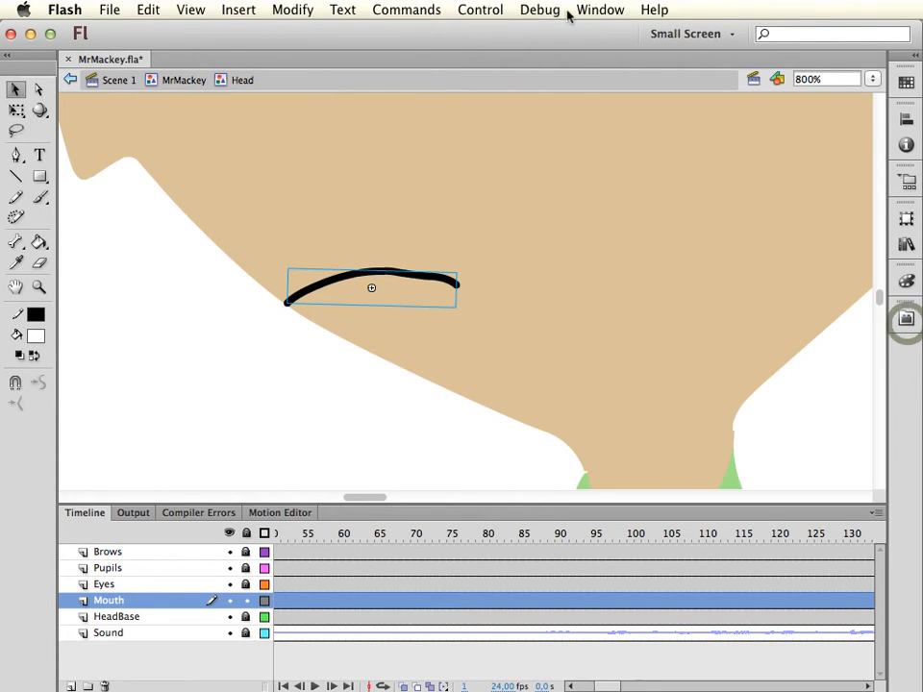
click(601, 10)
mouse_move(626, 503)
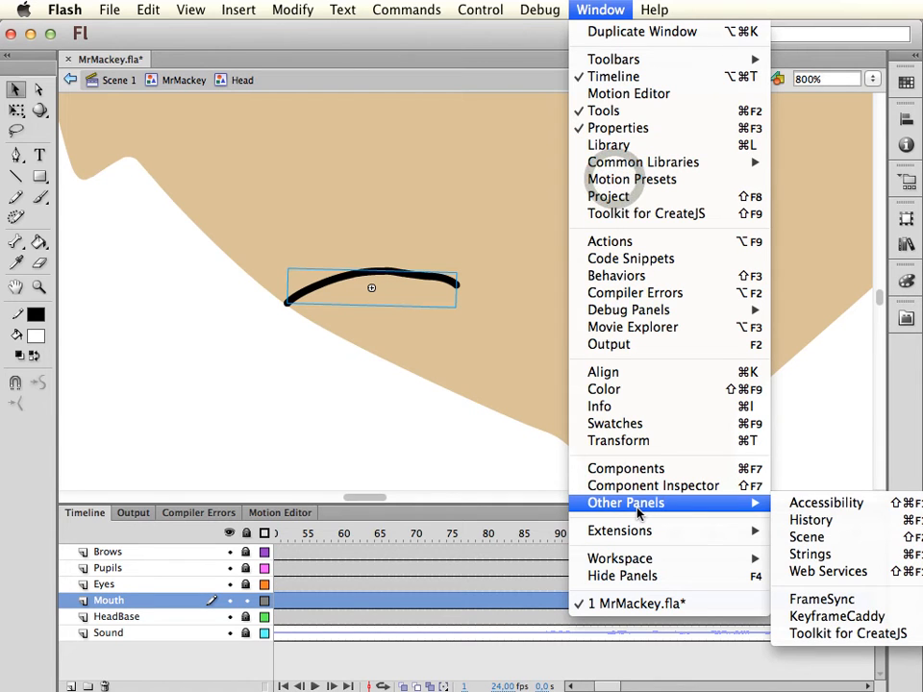
click(892, 623)
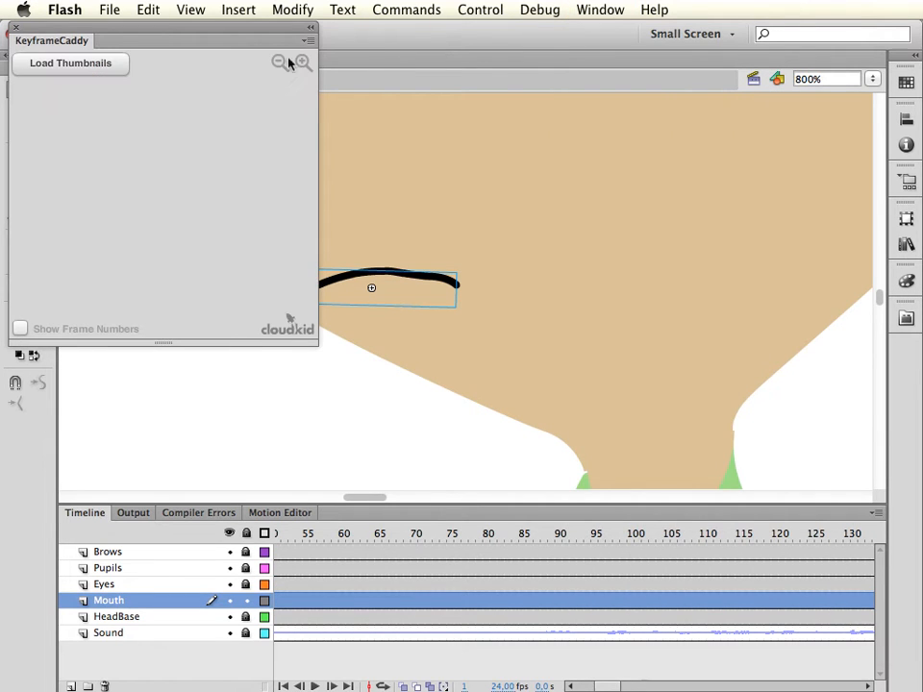
drag(146, 33, 709, 159)
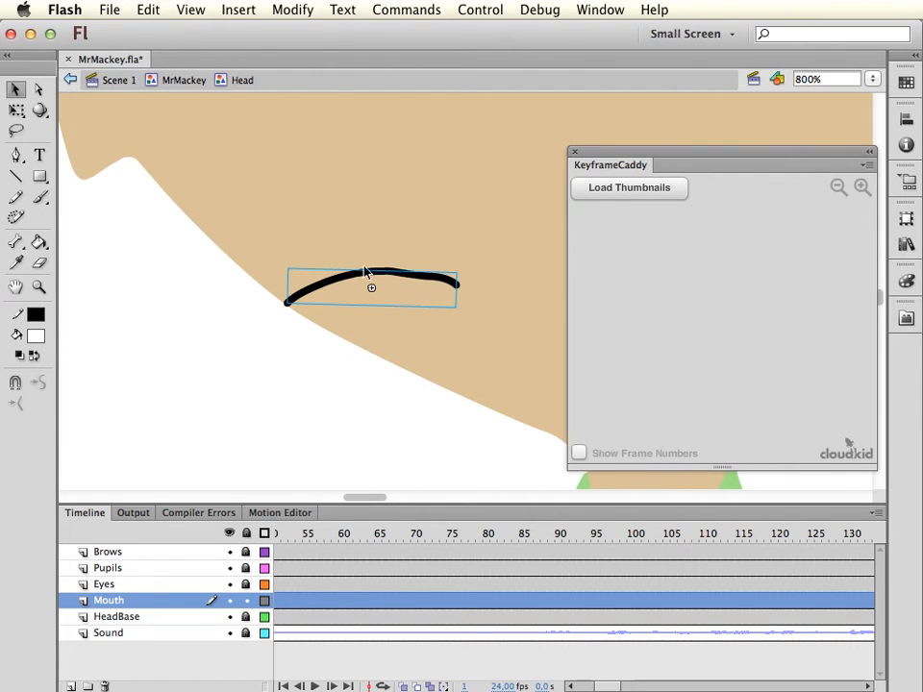
click(648, 196)
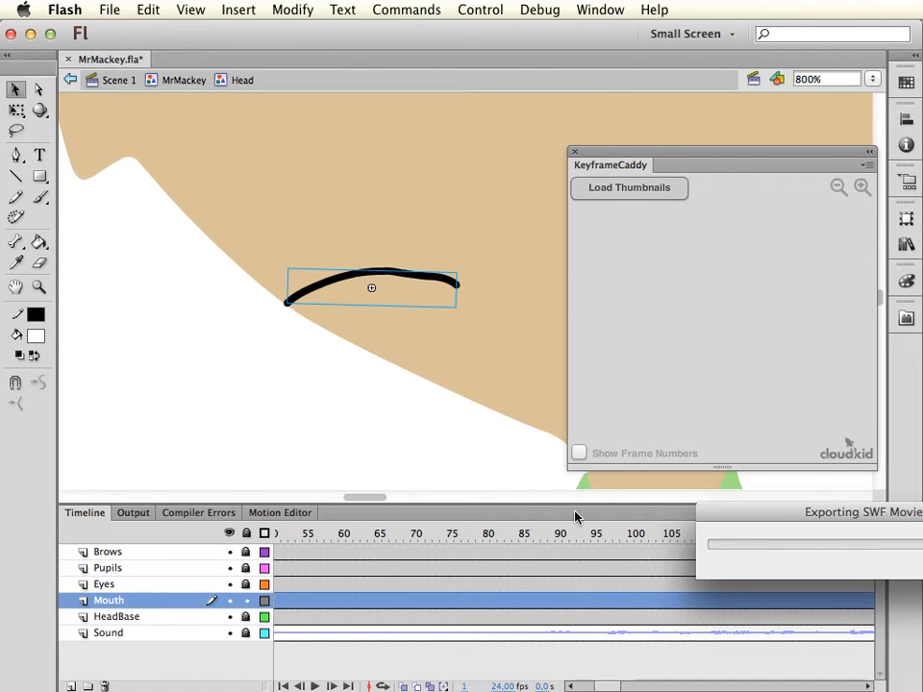
click(863, 186)
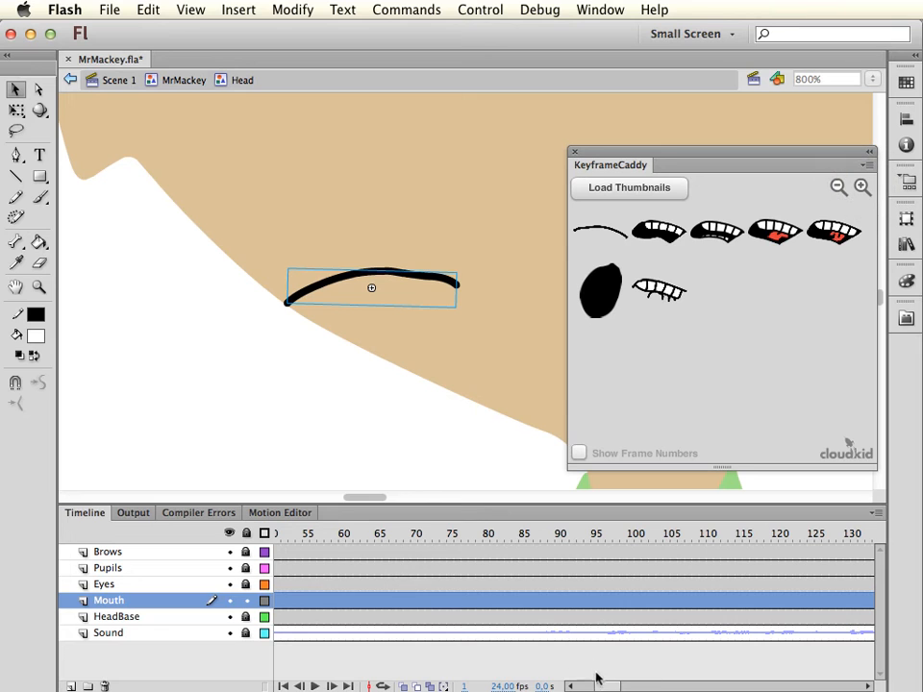
Play the Head timeline from around frame 77 to check the mouth against the sound, stopping at frame 80
scroll(607, 635, left, 4)
click(589, 539)
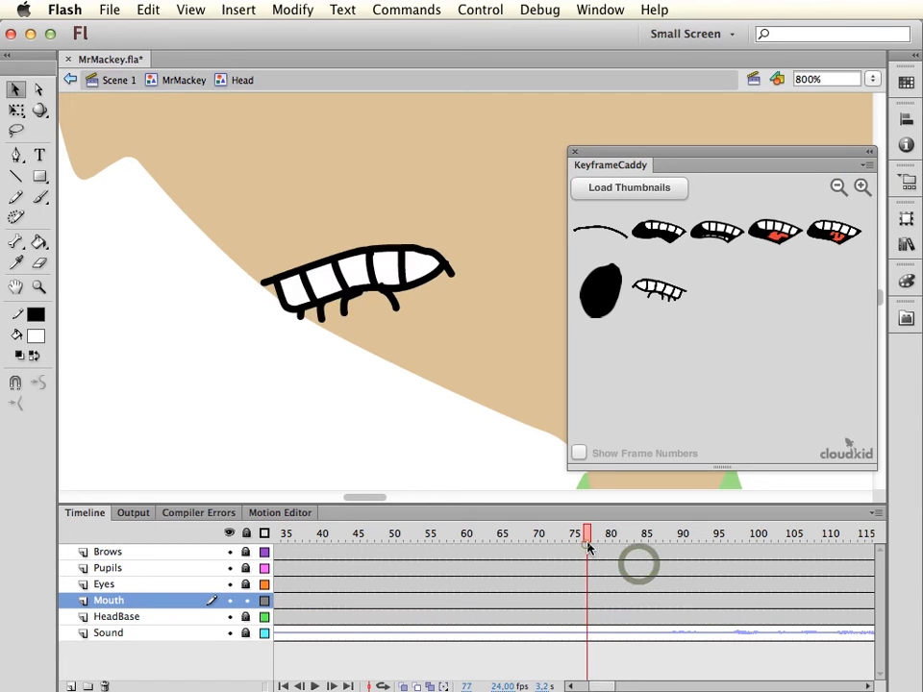
key(Return)
click(583, 539)
key(Return)
click(608, 539)
Set the Mouth instance's looping option to Single Frame with first frame 1 and put the Properties panel away
click(382, 279)
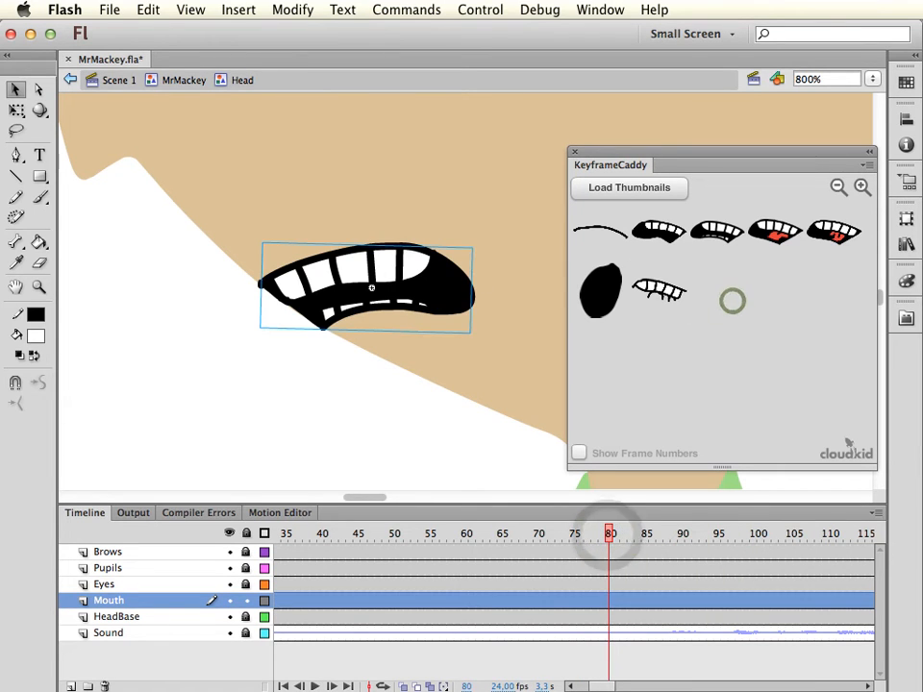
click(904, 144)
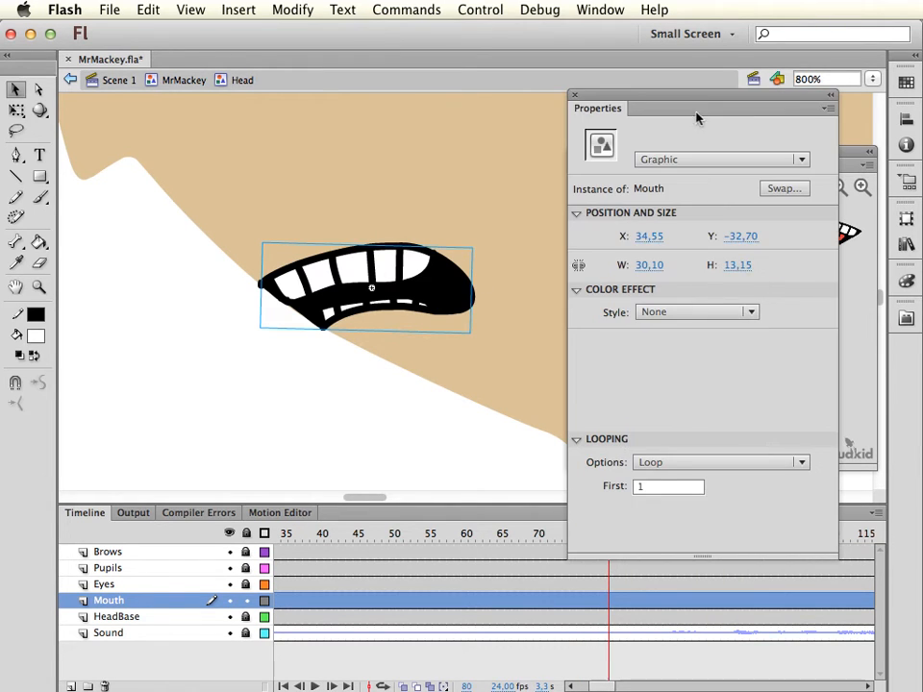
click(660, 462)
click(664, 516)
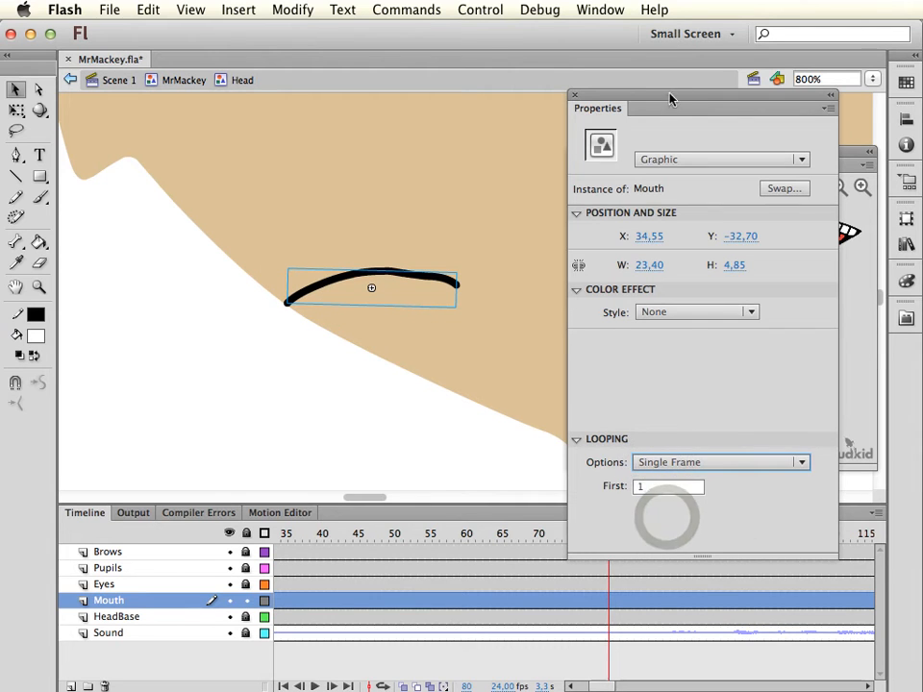
click(668, 95)
Play the sound from frame 80, leave the playhead on frame 86 and save the document
click(610, 534)
key(Return)
key(Return)
click(652, 535)
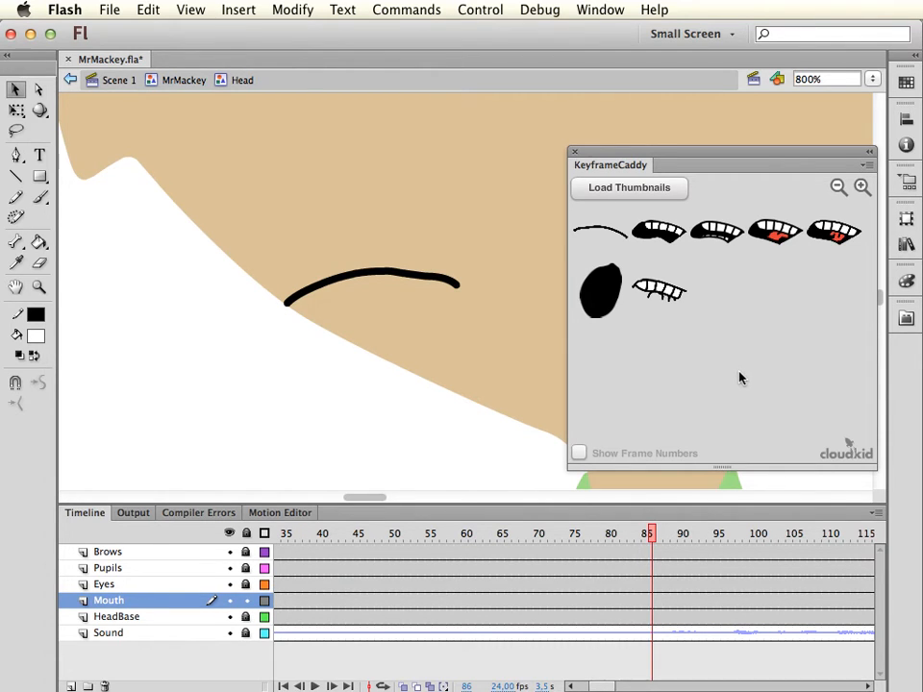
key(super+s)
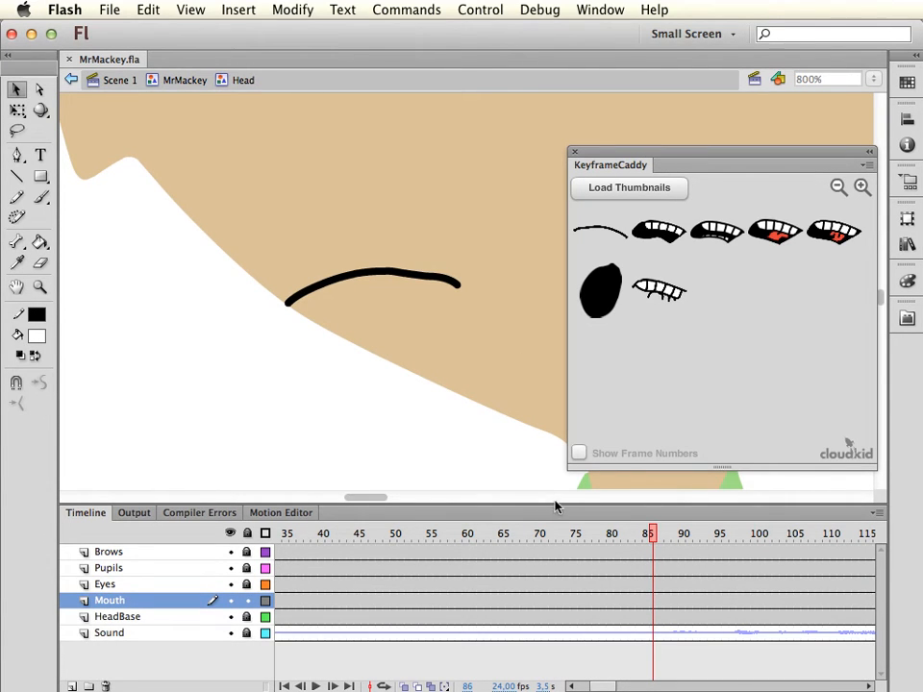
Return to Scene 1 and flip the whole MrMackey character horizontally
click(183, 83)
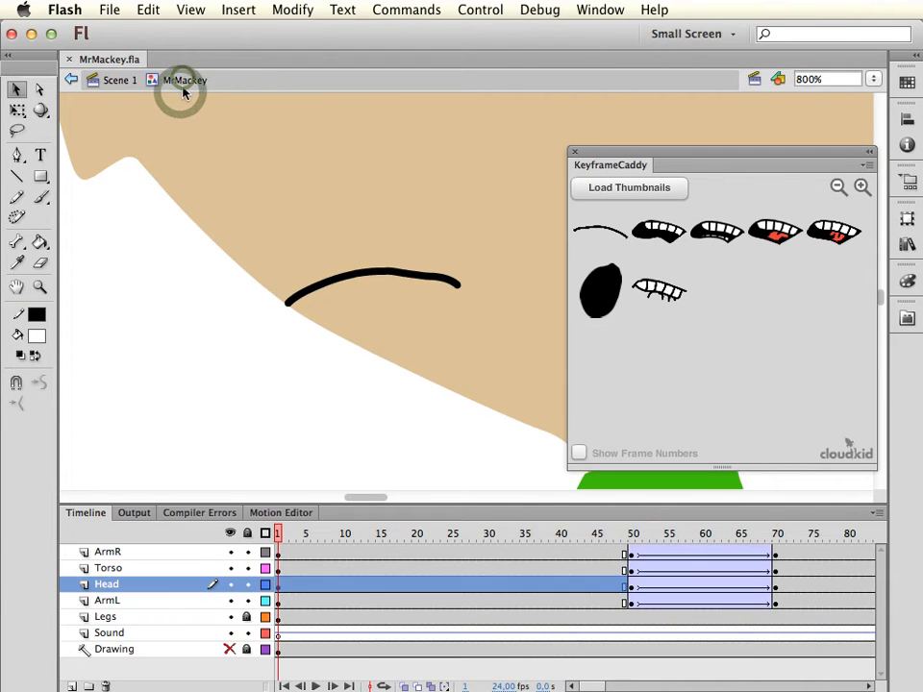
drag(300, 541, 399, 560)
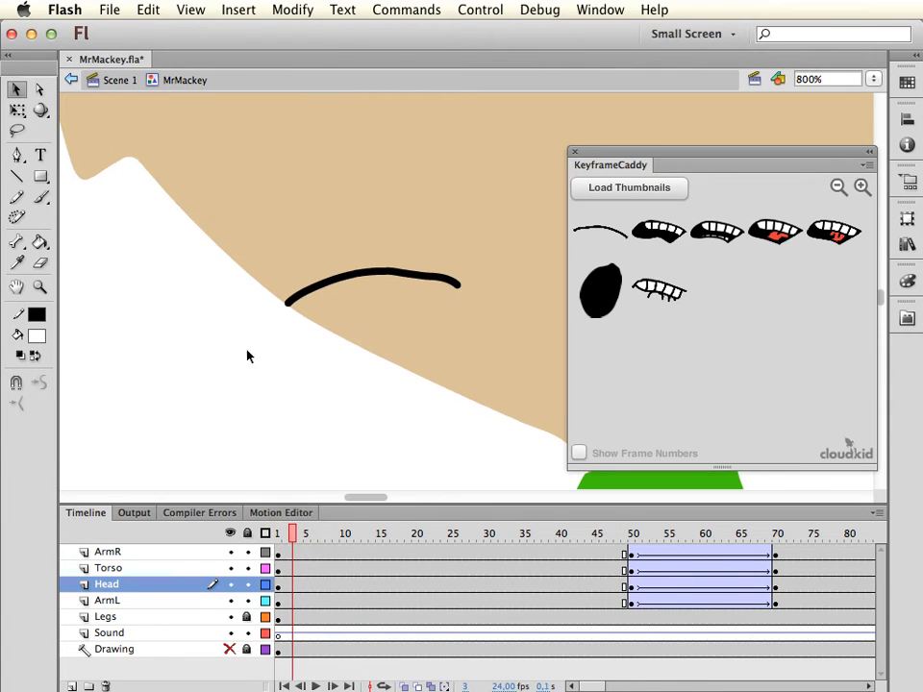
click(114, 80)
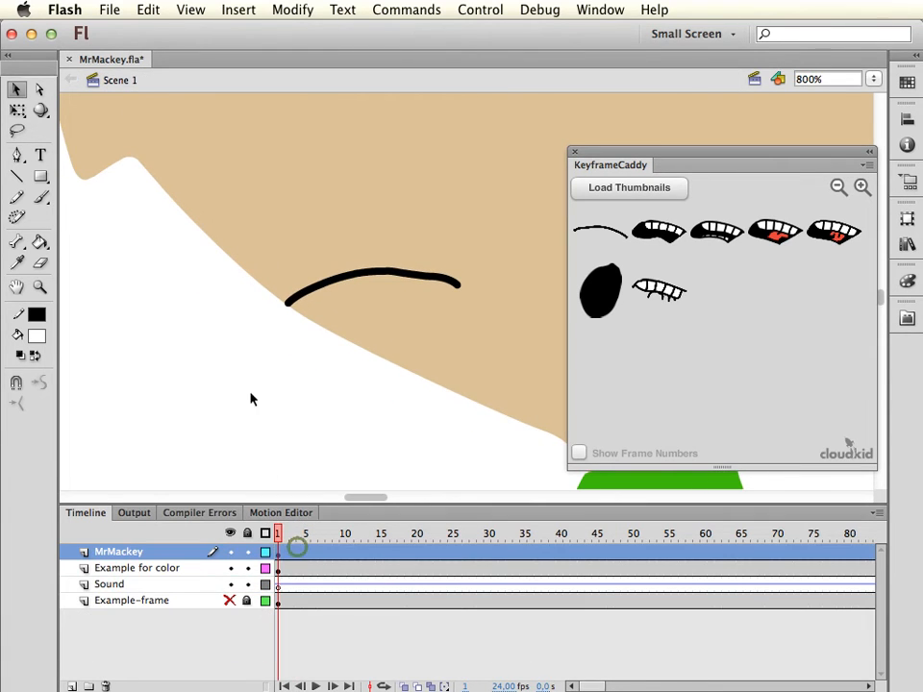
click(530, 336)
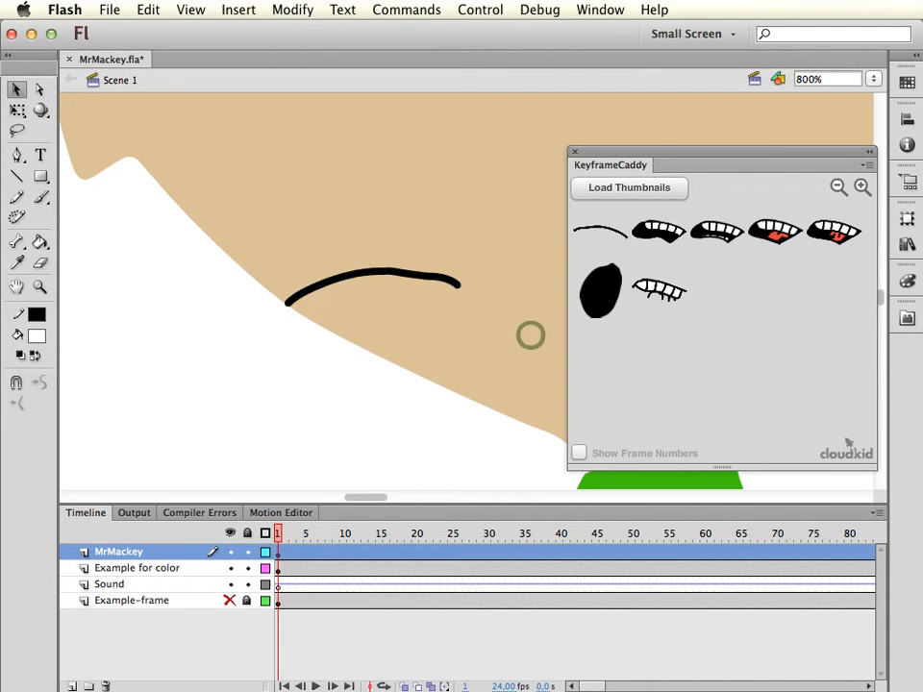
click(284, 10)
mouse_move(354, 202)
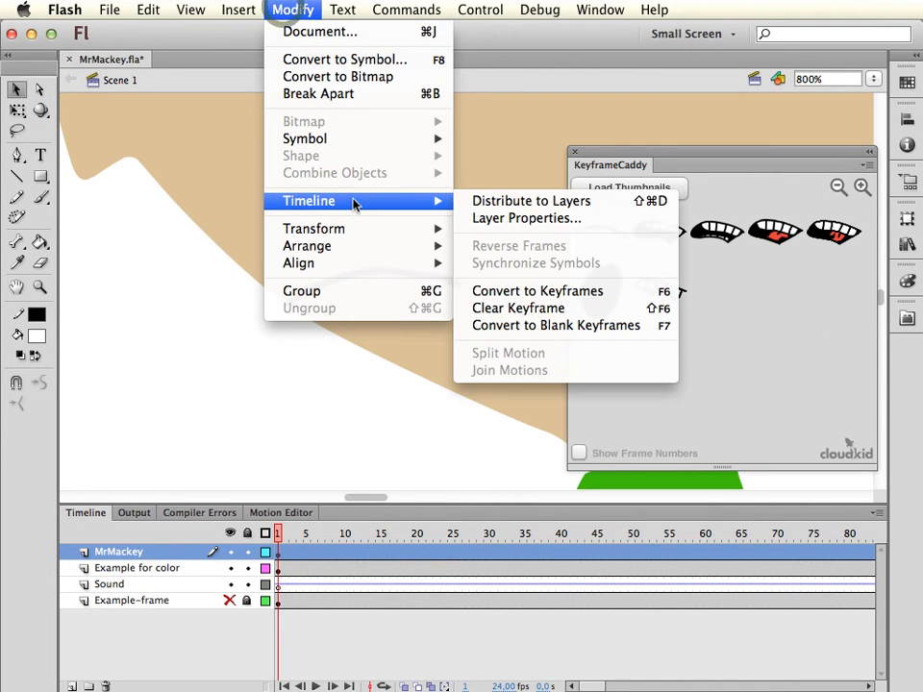
mouse_move(361, 229)
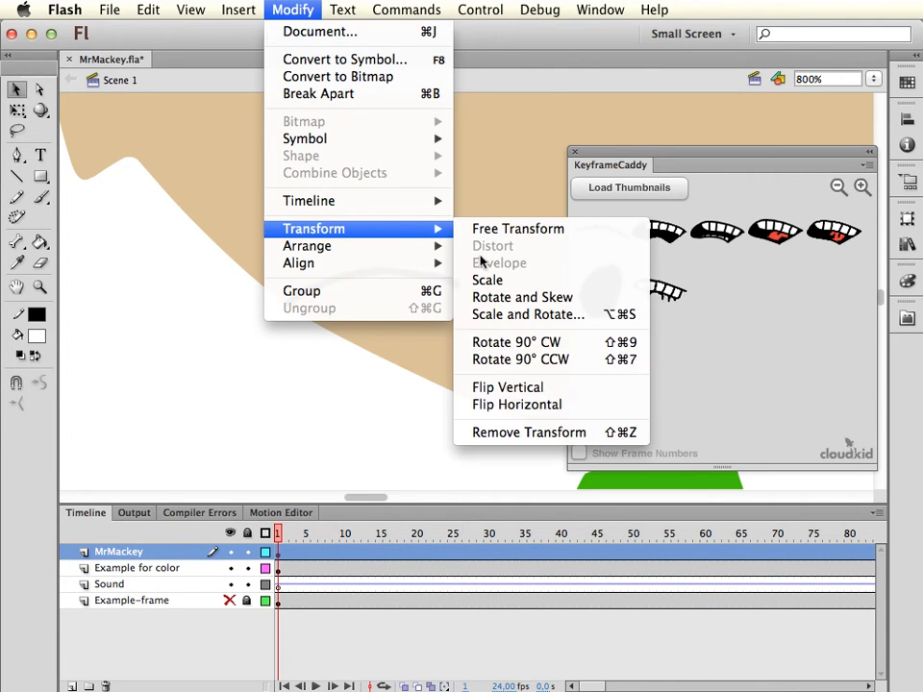
click(585, 404)
Undo the accidental move of the flipped character and reopen the Head symbol inside MrMackey at 400% zoom
key(super+minus)
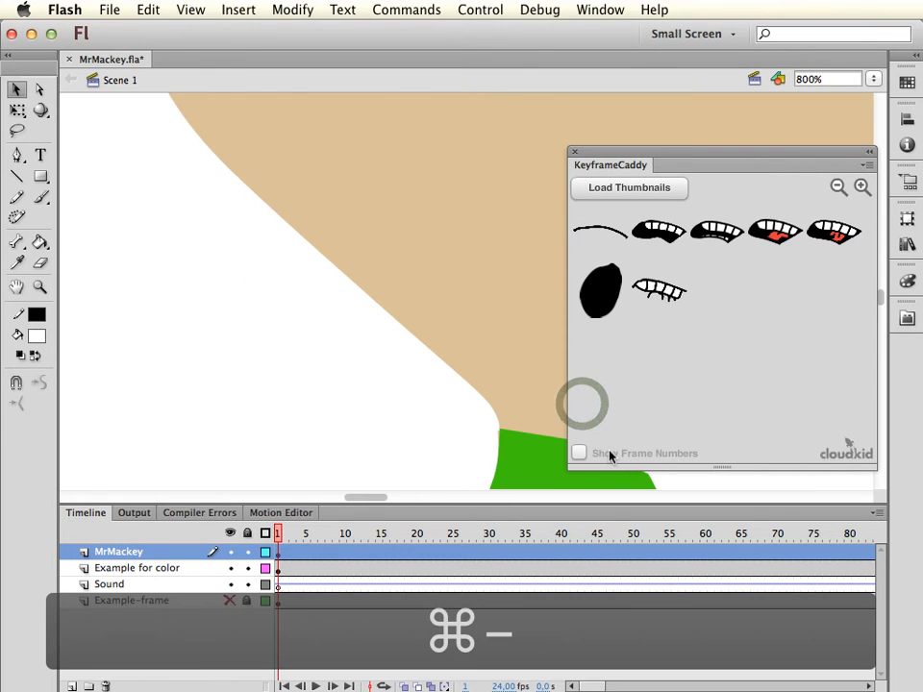
key(space)
drag(501, 290, 277, 372)
drag(460, 273, 371, 303)
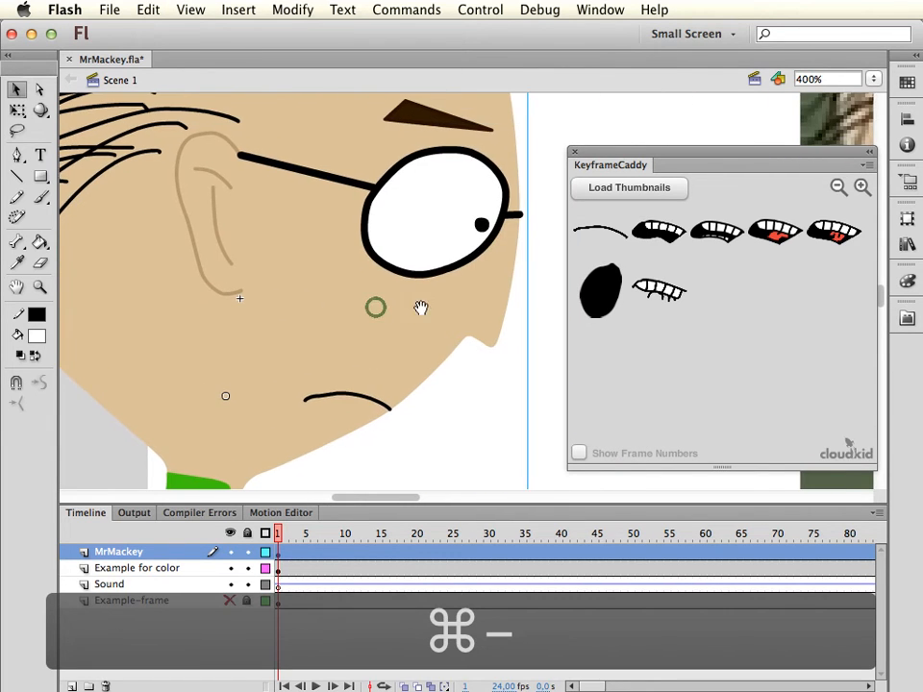
drag(428, 323, 419, 217)
key(super+z)
drag(519, 244, 291, 330)
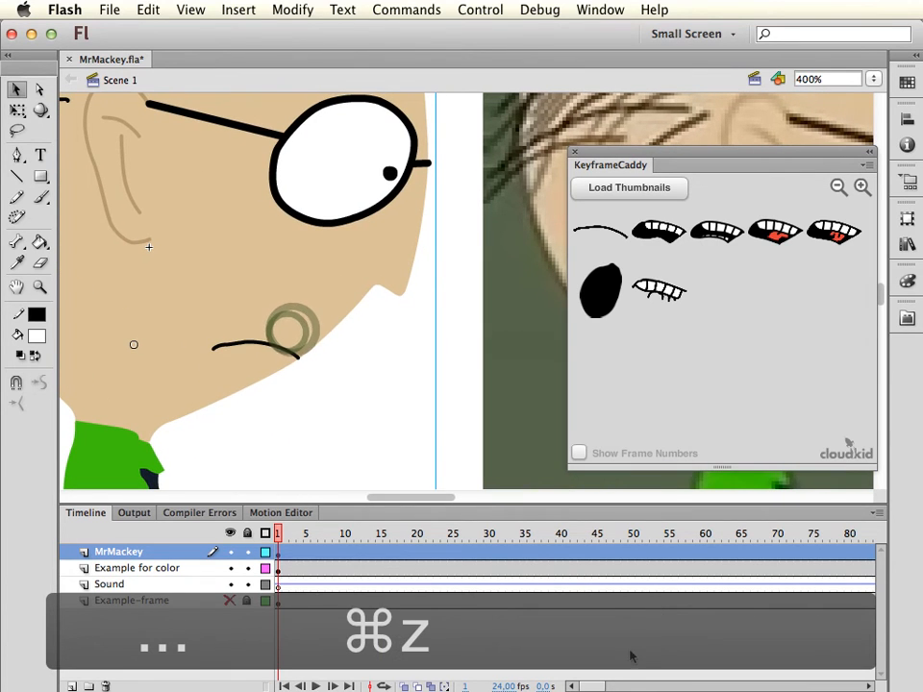
double_click(262, 316)
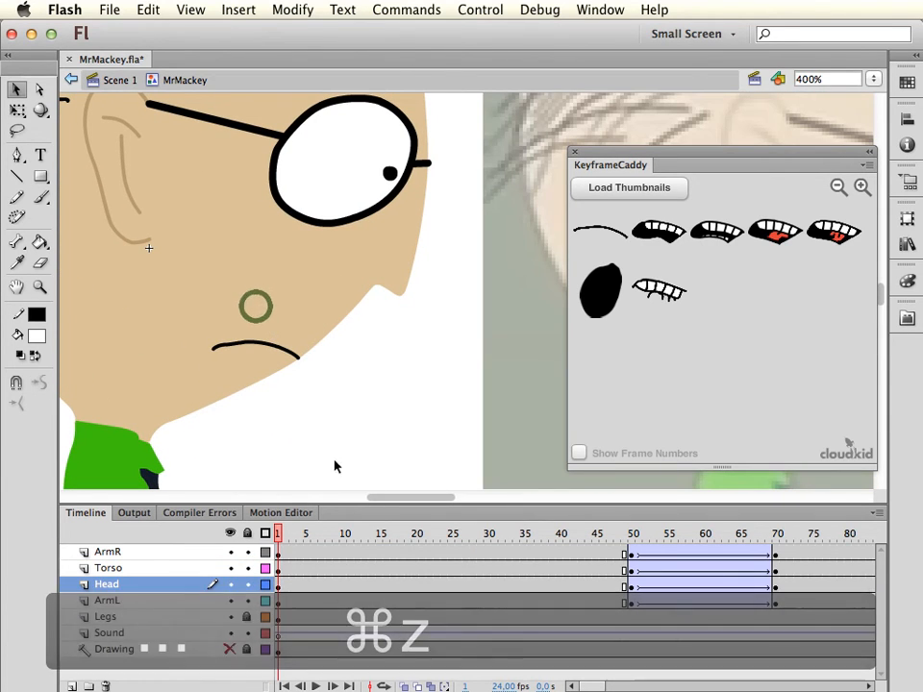
double_click(257, 349)
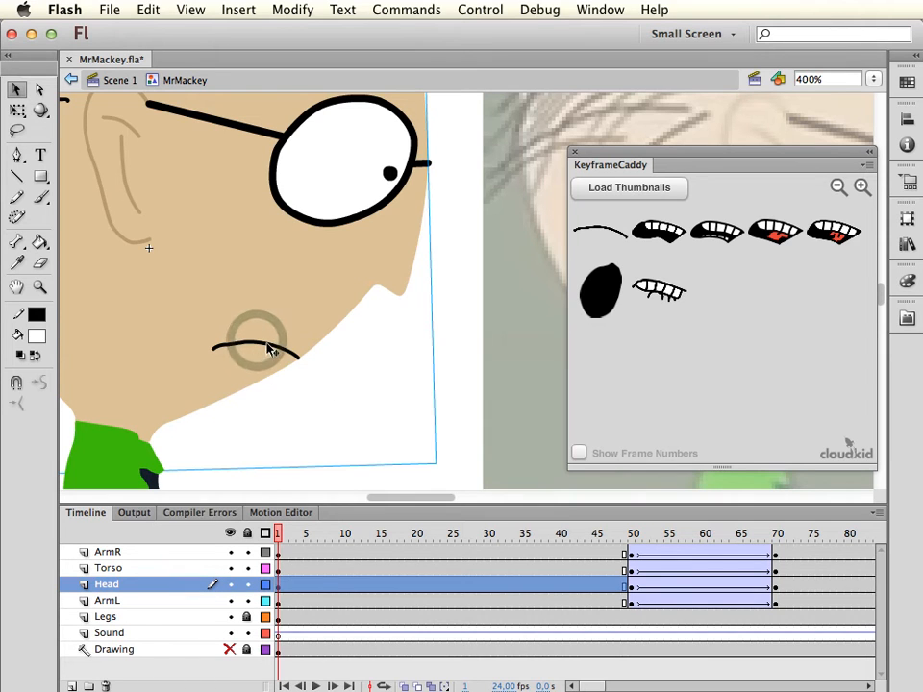
Find the first spoken sound by playback and key the open mouth with teeth and smooth red tongue at frame 88
drag(280, 540, 660, 581)
key(Return)
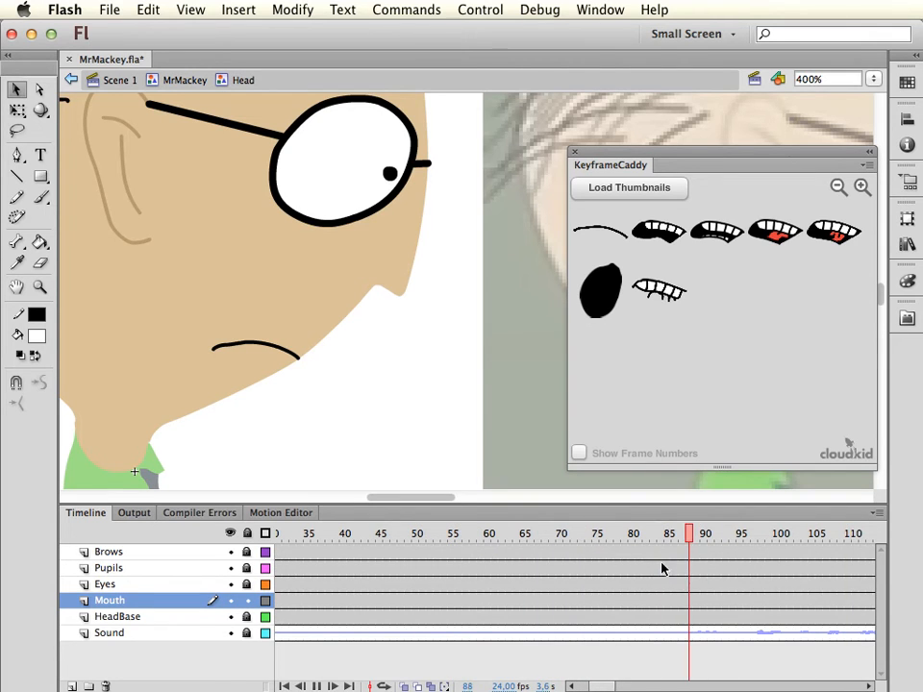
drag(668, 535, 689, 539)
key(Return)
key(Return)
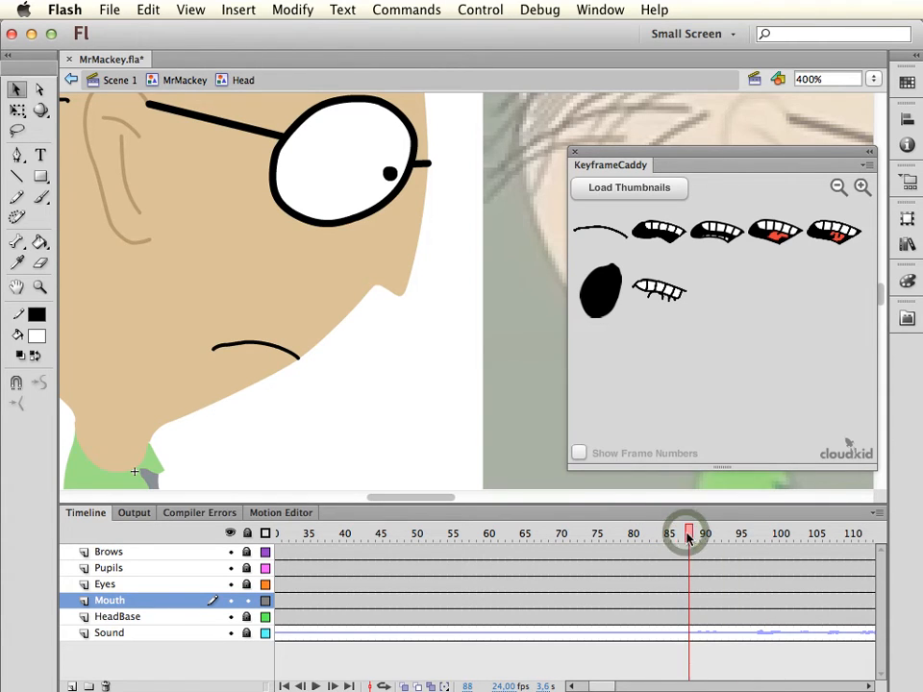
click(784, 237)
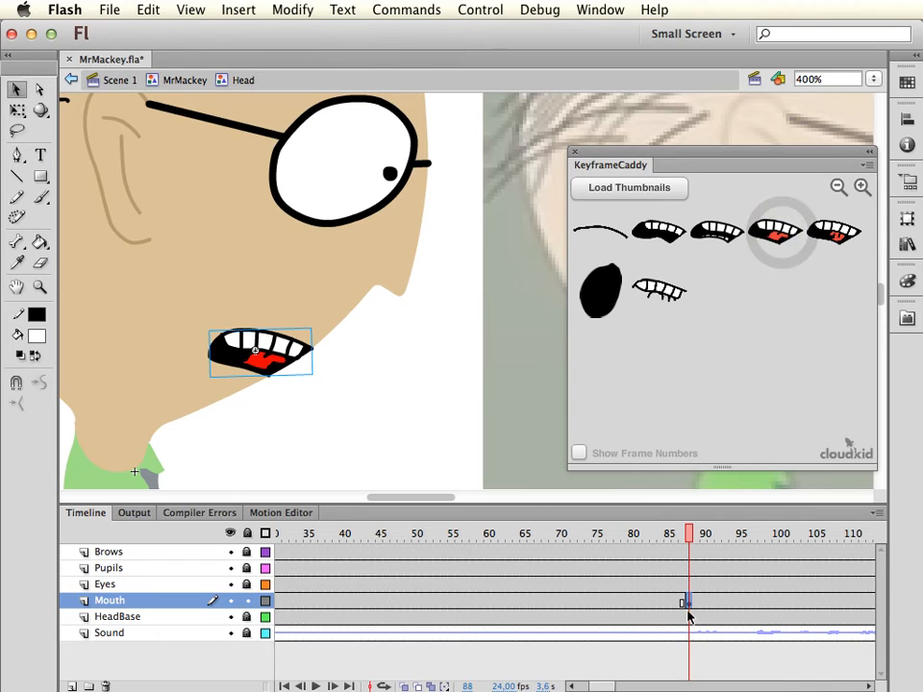
Key the round black mouth shape at frame 91 and the closed mouth line at frame 95 on the Mouth layer
drag(693, 541, 709, 535)
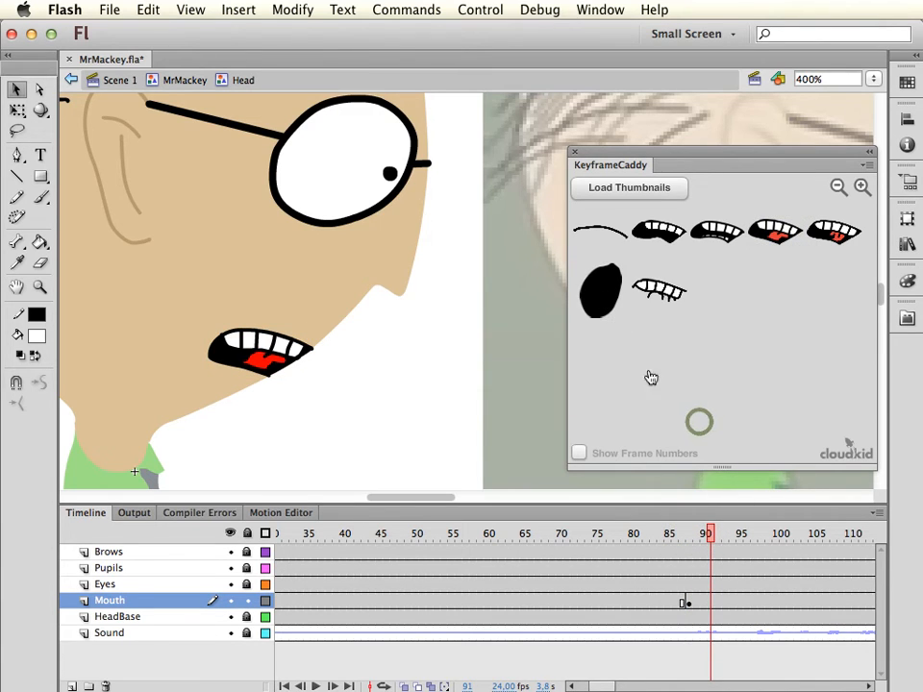
click(600, 296)
drag(710, 537, 731, 538)
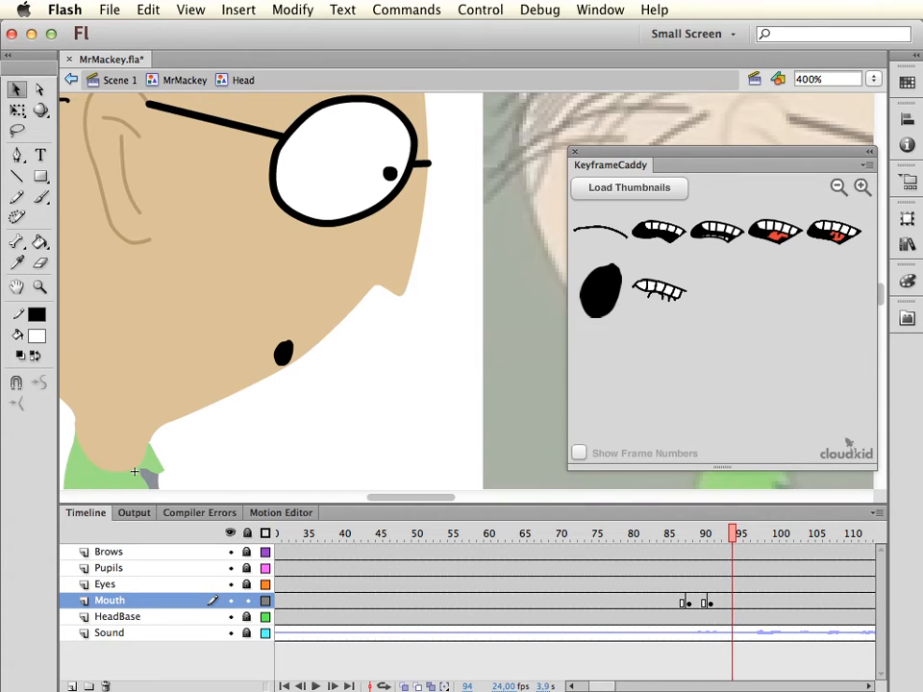
click(741, 535)
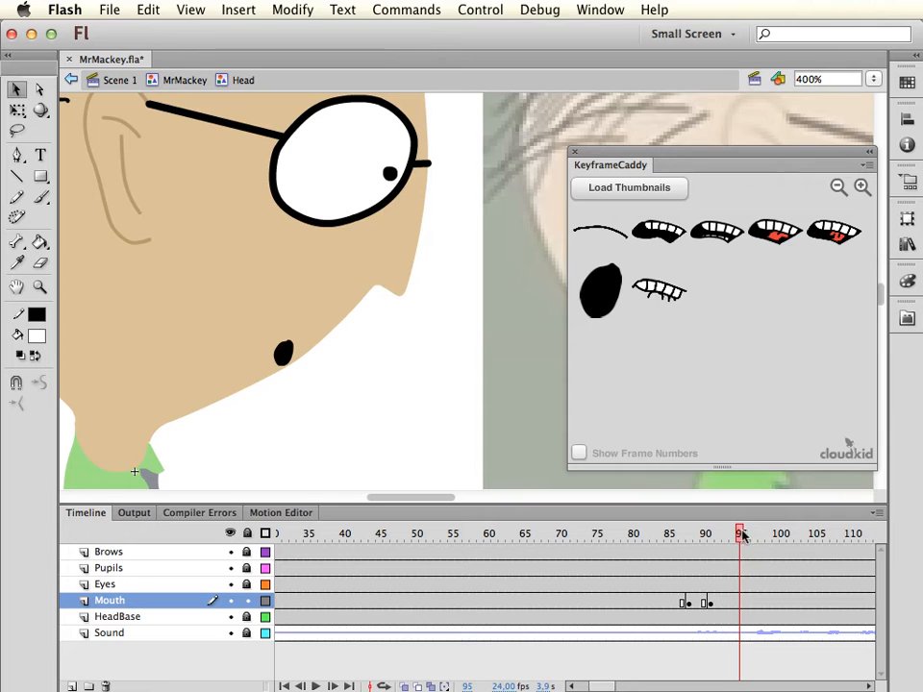
click(611, 239)
drag(277, 413, 288, 366)
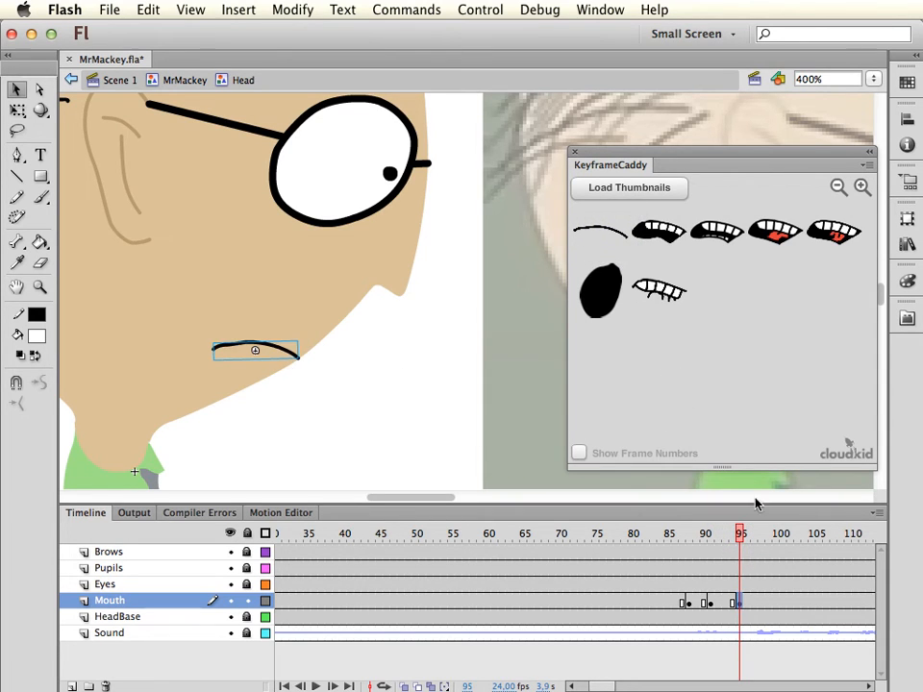
Play back the first lip-sync keyframes from around frame 84 and place the playhead on frame 97
drag(738, 535, 660, 536)
key(Return)
drag(726, 537, 755, 541)
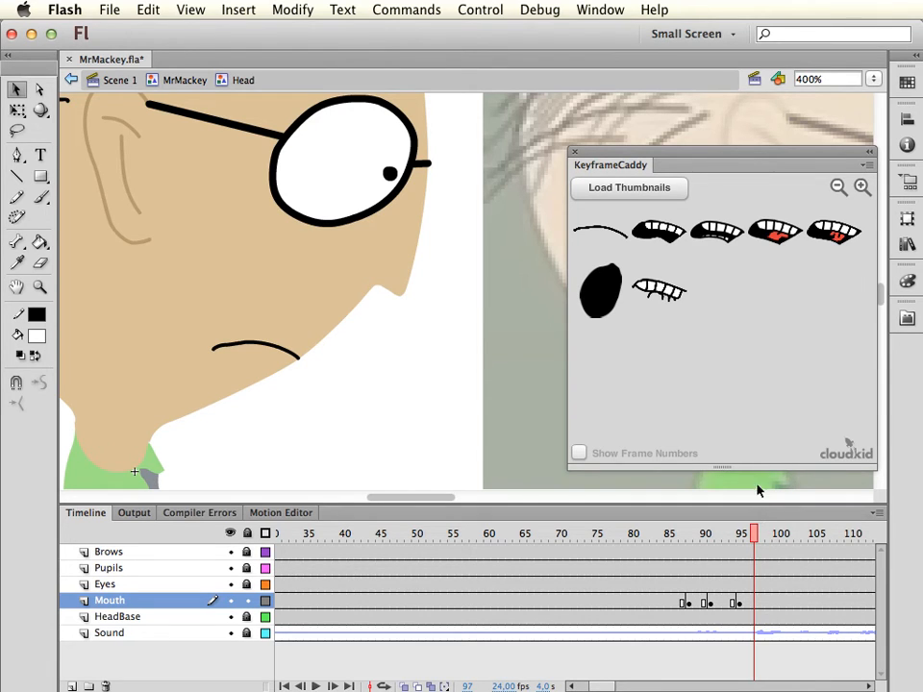
Open the Mouth symbol and insert a blank keyframe at frame 8
double_click(292, 356)
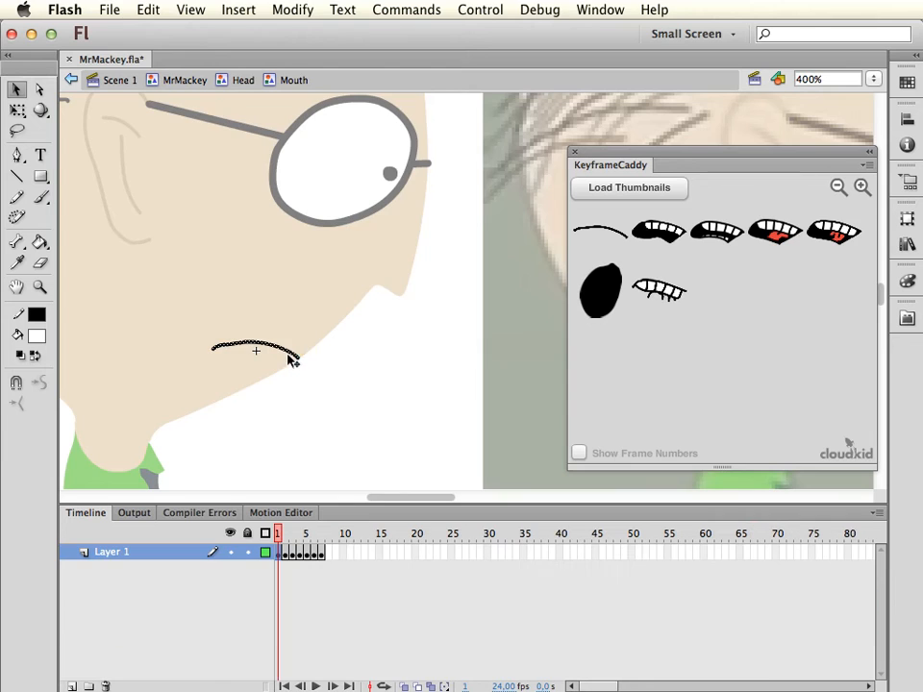
click(323, 552)
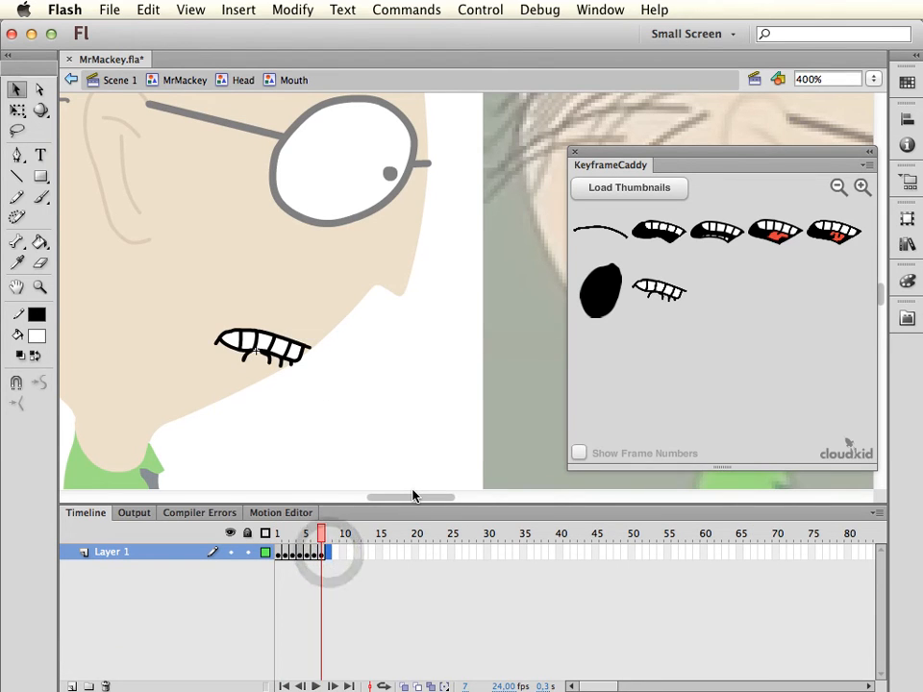
key(F7)
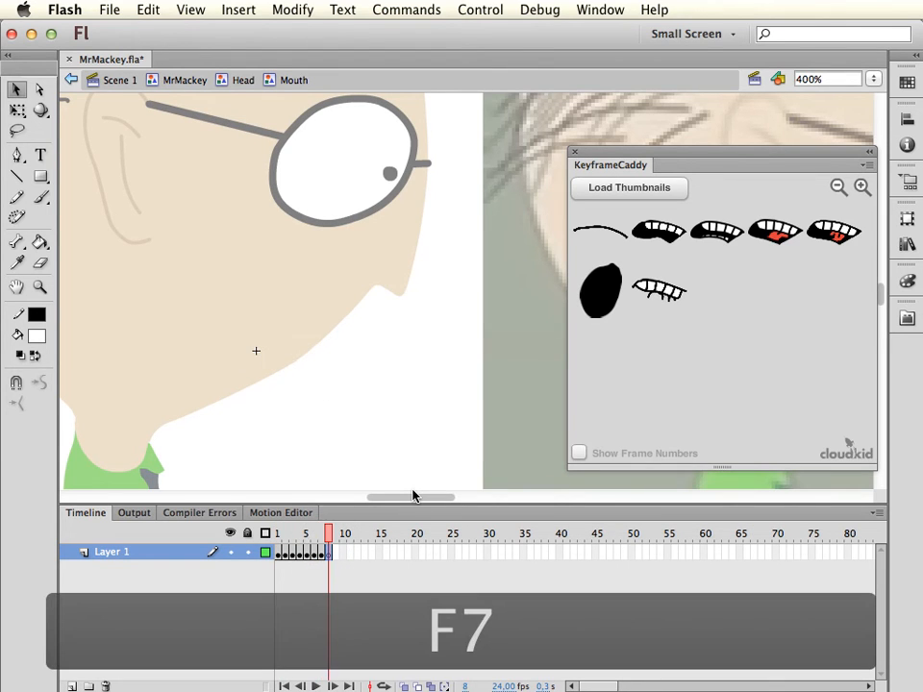
Copy the open mouth with upper teeth from frame 2 and paste it into frame 8 of the Mouth symbol
click(286, 563)
click(288, 562)
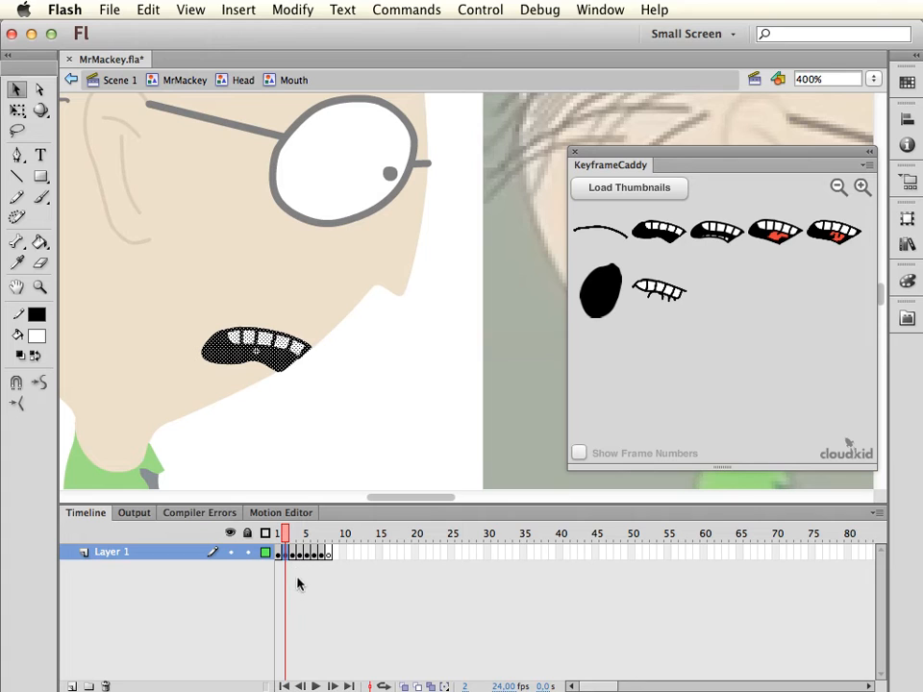
right_click(289, 563)
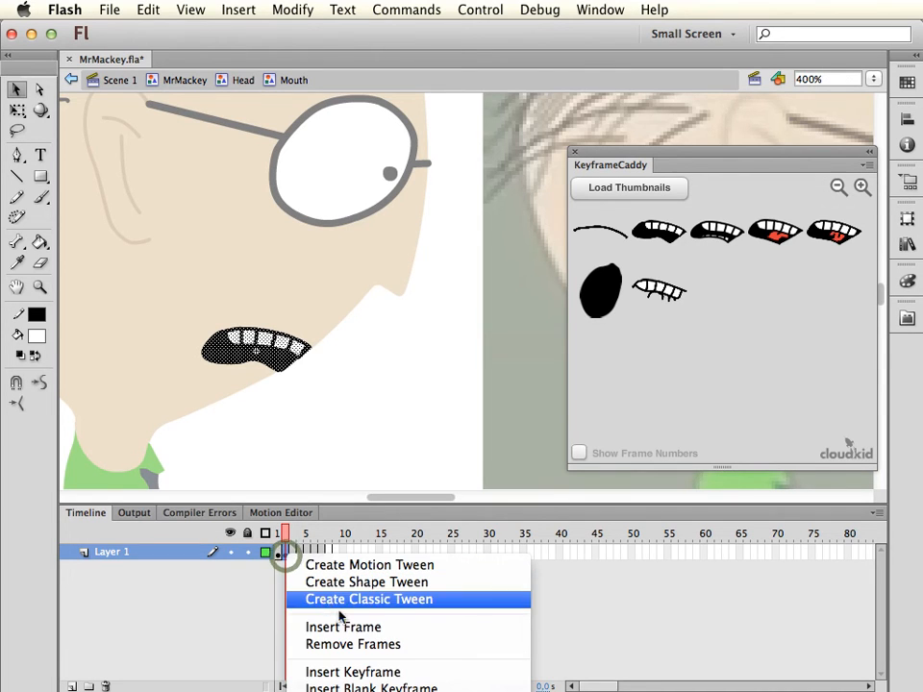
click(356, 689)
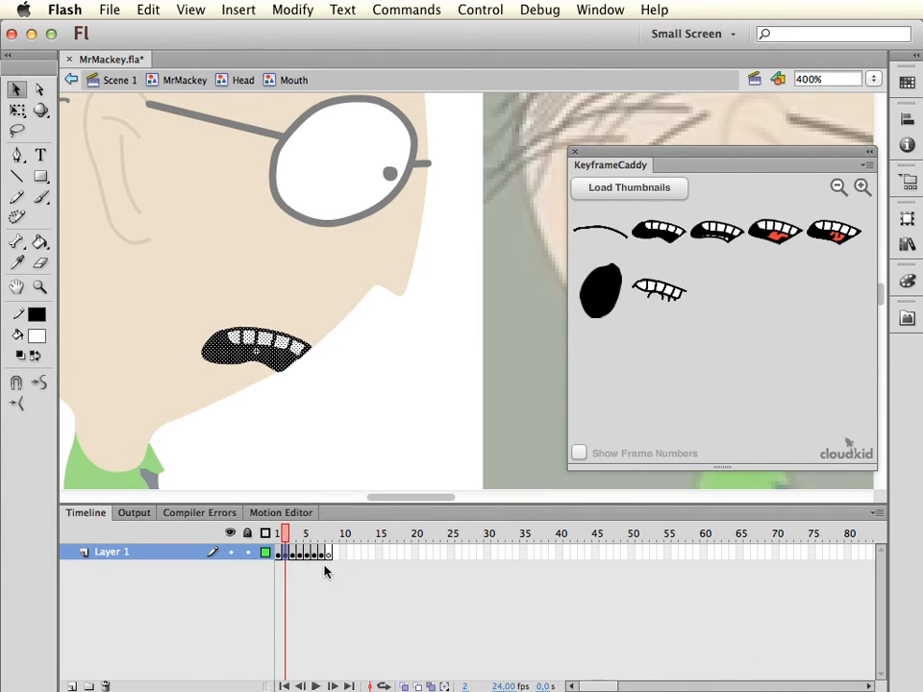
click(333, 558)
right_click(333, 560)
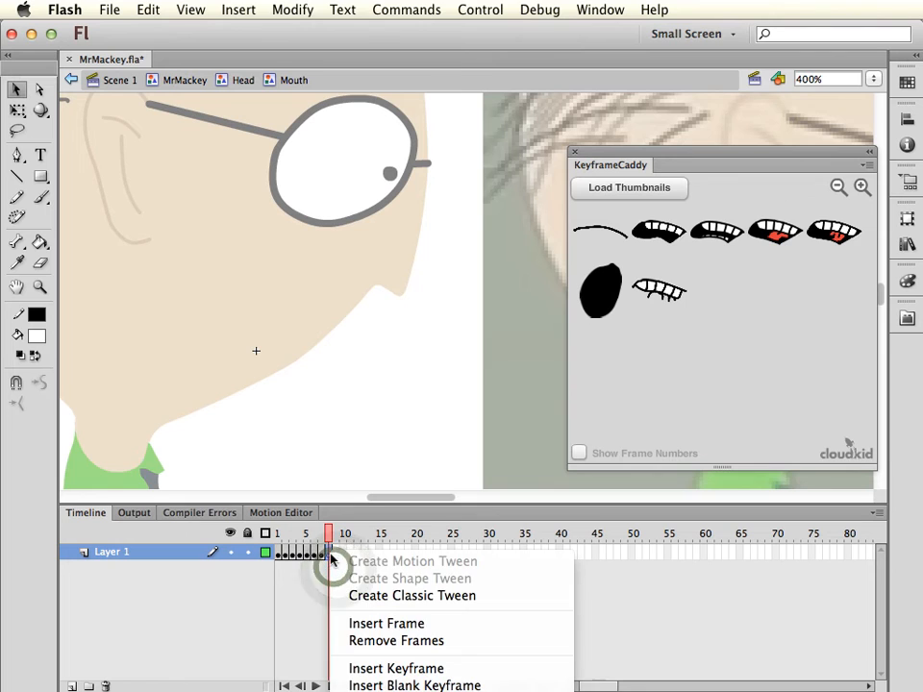
click(356, 688)
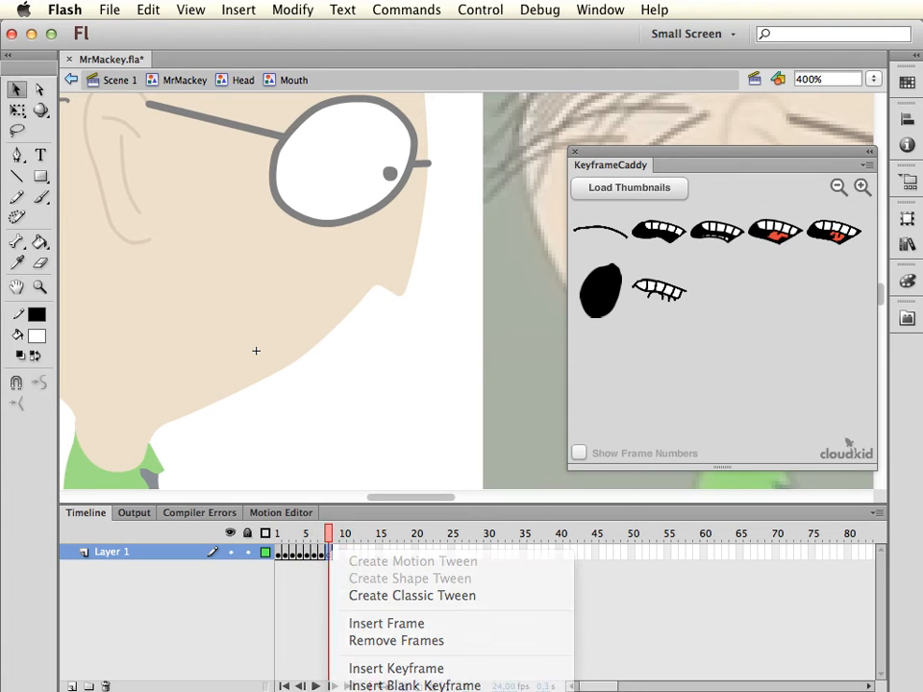
Delete the black interior fill from the copied mouth in frame 8
click(330, 452)
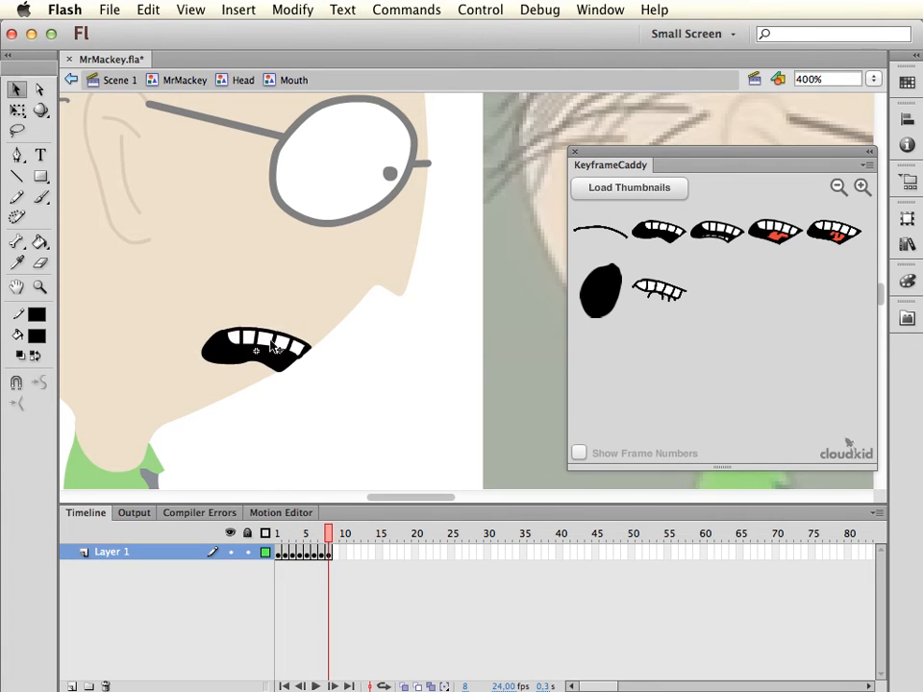
key(BackSpace)
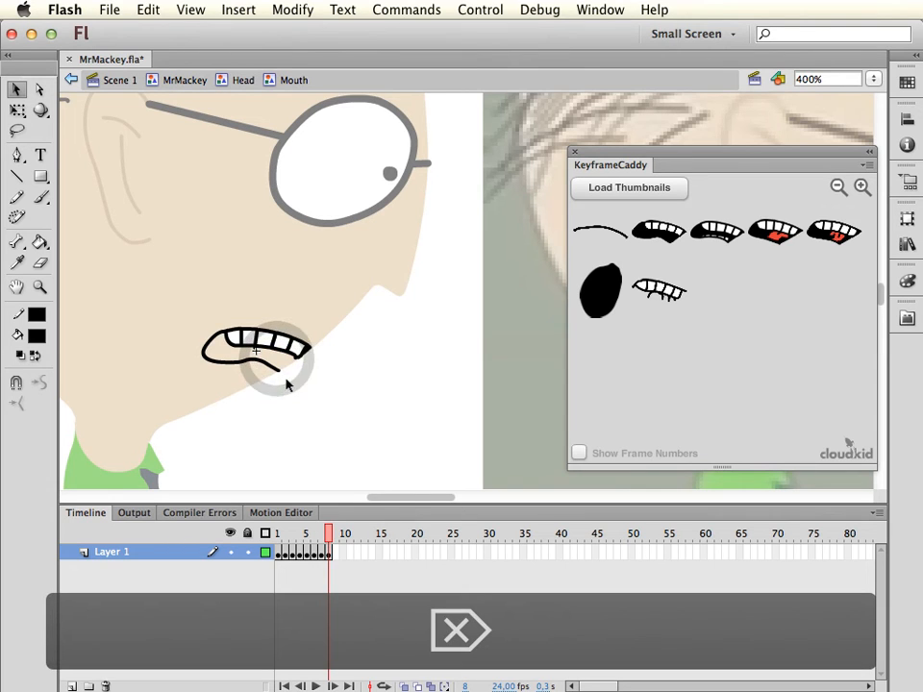
Delete the remaining lip outline in frame 8 and draw a divided lower row of teeth beneath the upper teeth with the Pencil tool
key(BackSpace)
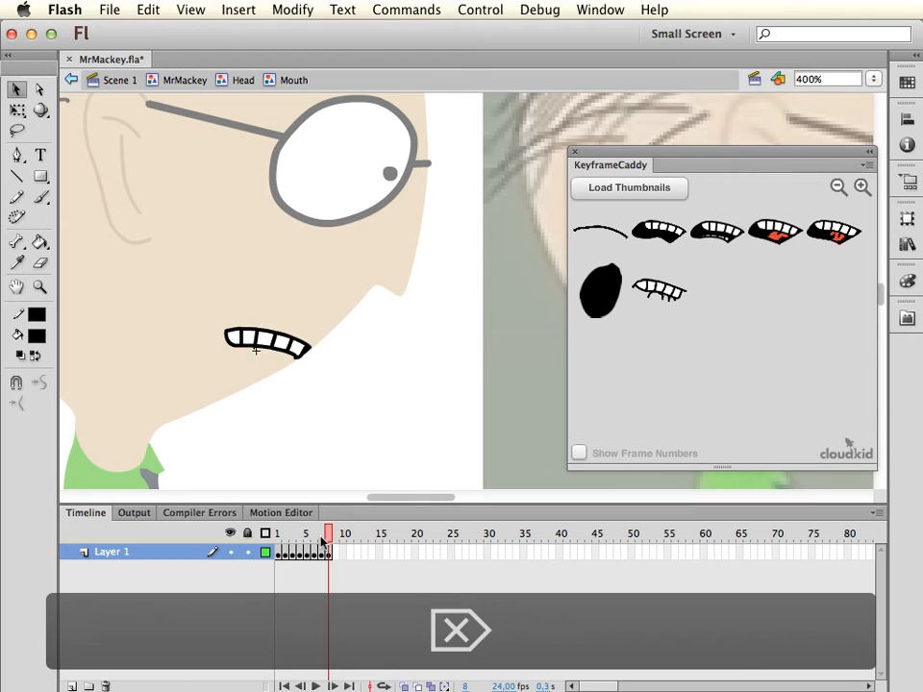
key(super+equal)
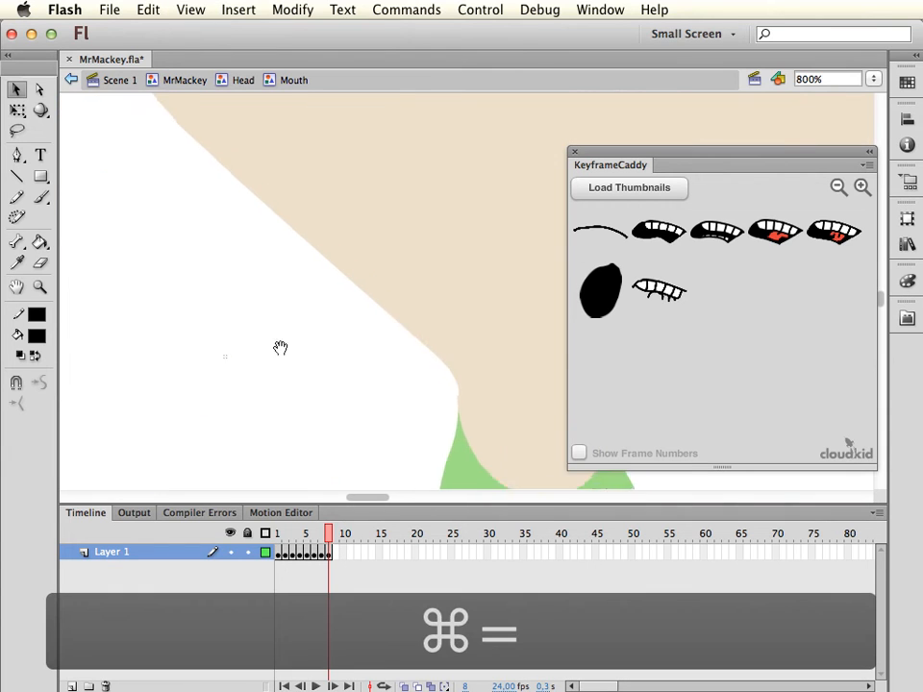
mouse_move(281, 348)
mouse_down()
mouse_move(222, 326)
mouse_move(191, 330)
mouse_up()
click(384, 386)
key(y)
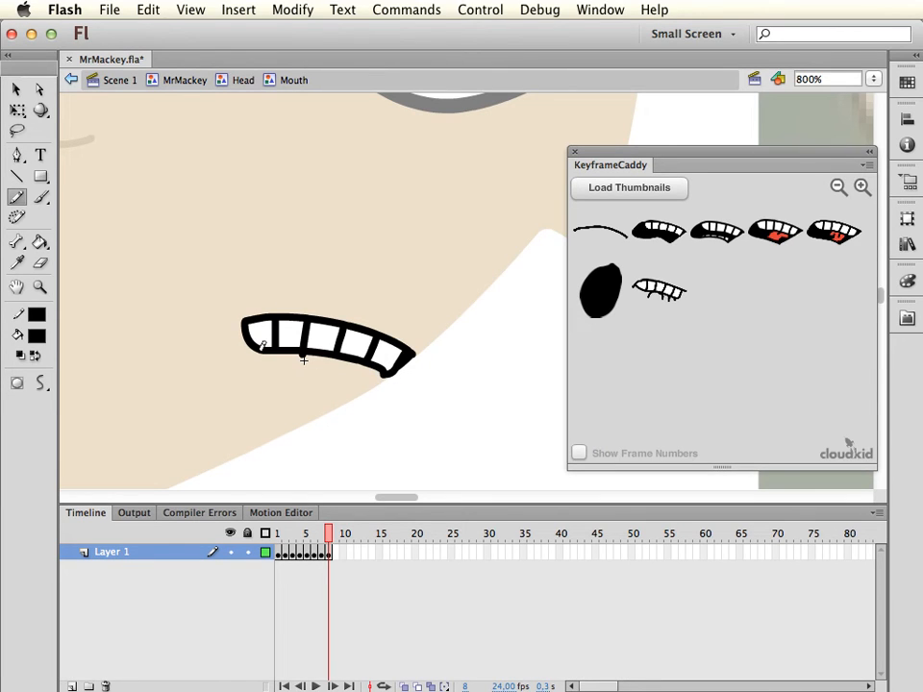
drag(369, 383, 382, 382)
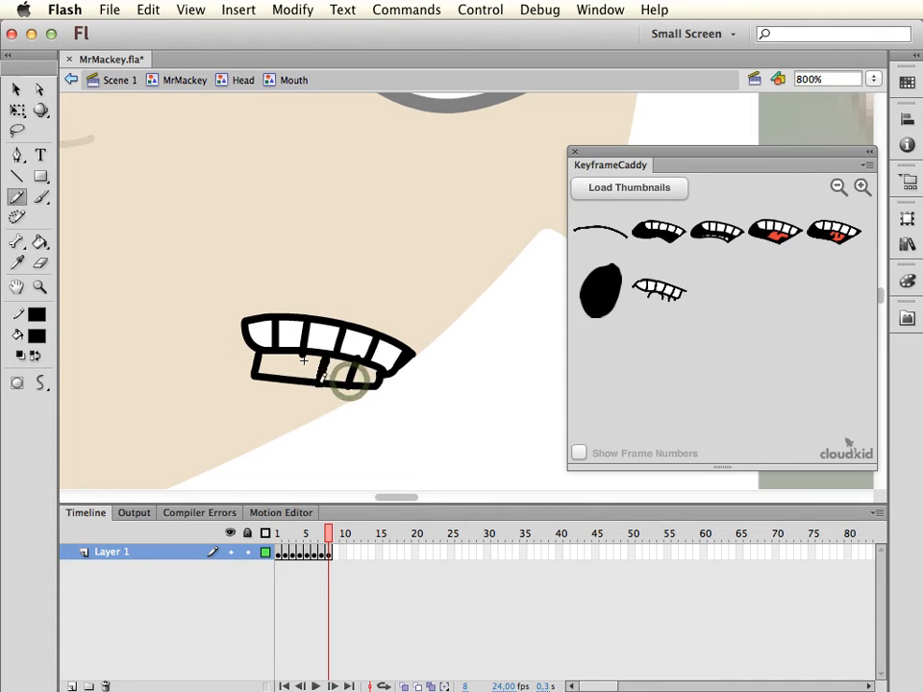
key(super+z)
key(super+z)
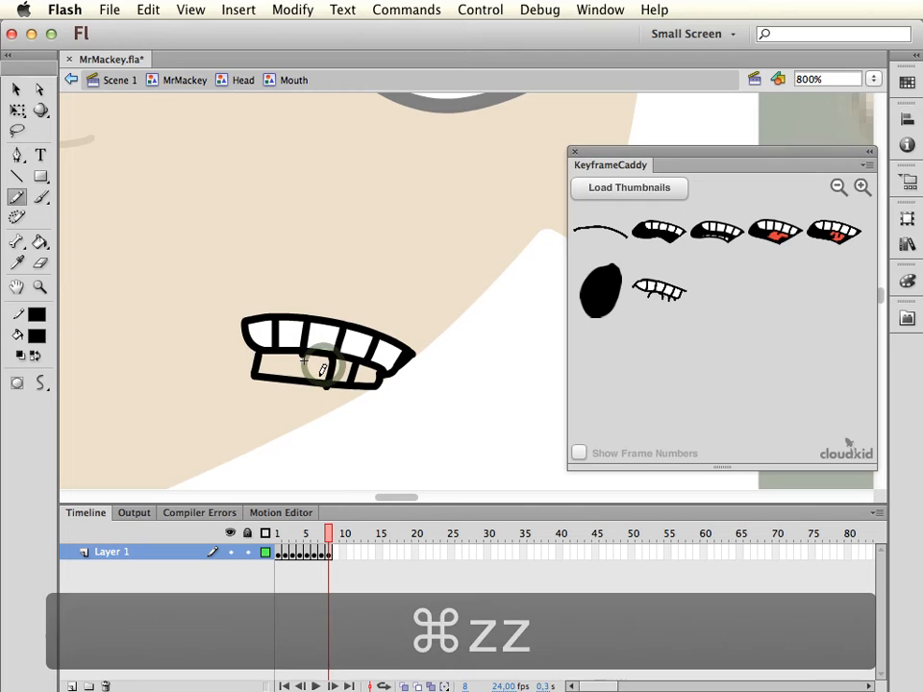
key(super+z)
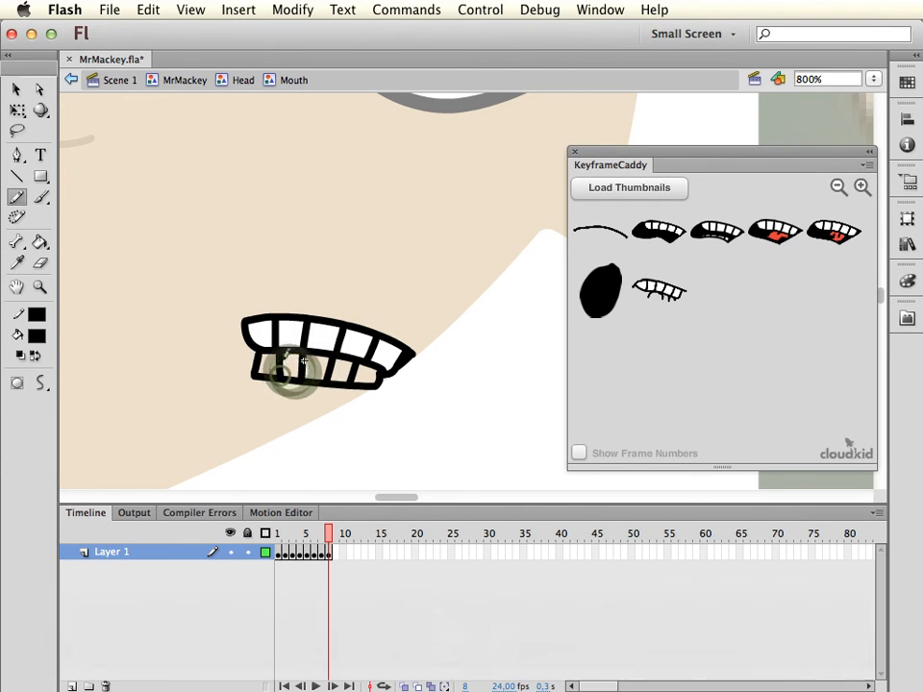
Draw a rounded black outline for the back corner of the mouth, joining the upper teeth to the lower teeth
drag(244, 319, 229, 354)
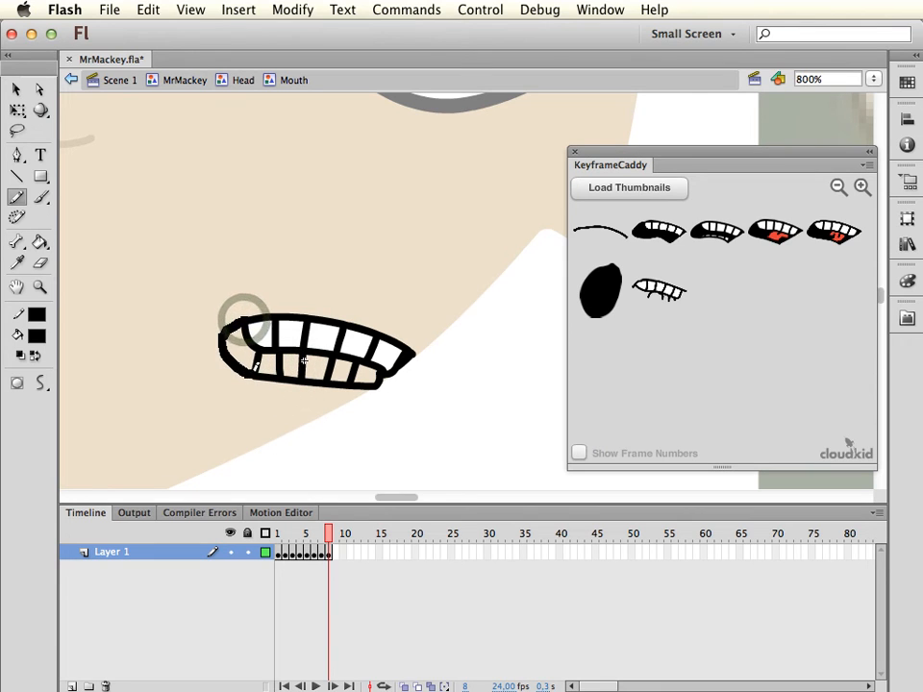
key(super+z)
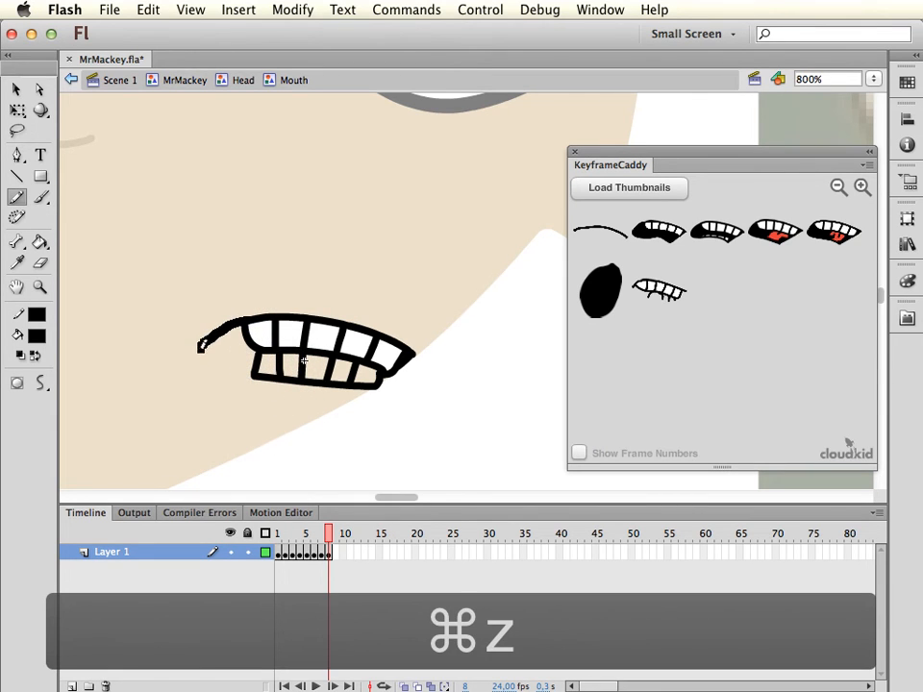
key(super+z)
mouse_move(246, 319)
mouse_down()
mouse_move(220, 327)
mouse_move(243, 362)
mouse_up()
click(252, 373)
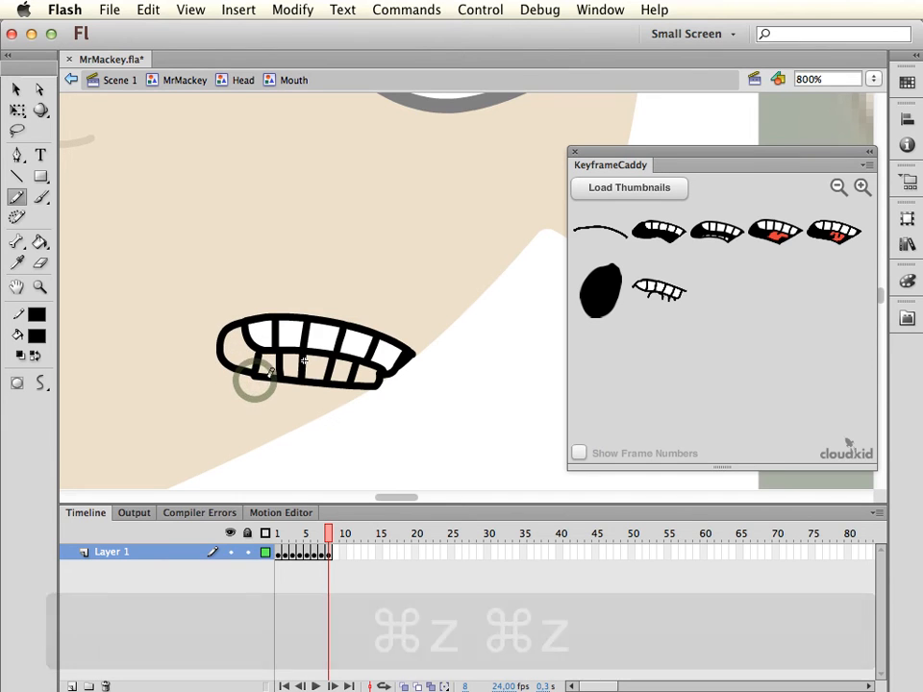
key(k)
click(241, 359)
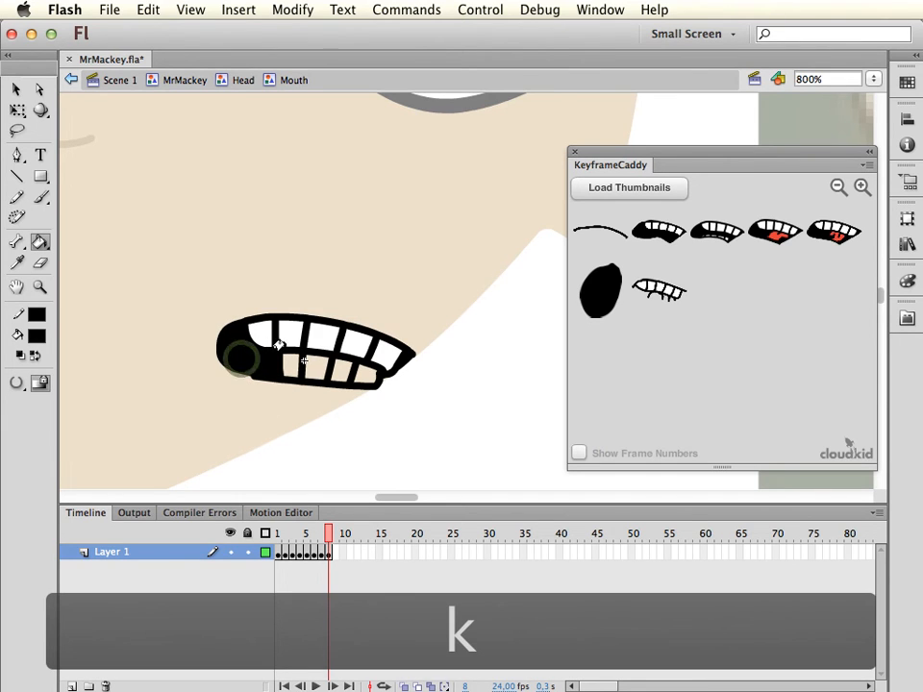
key(super+z)
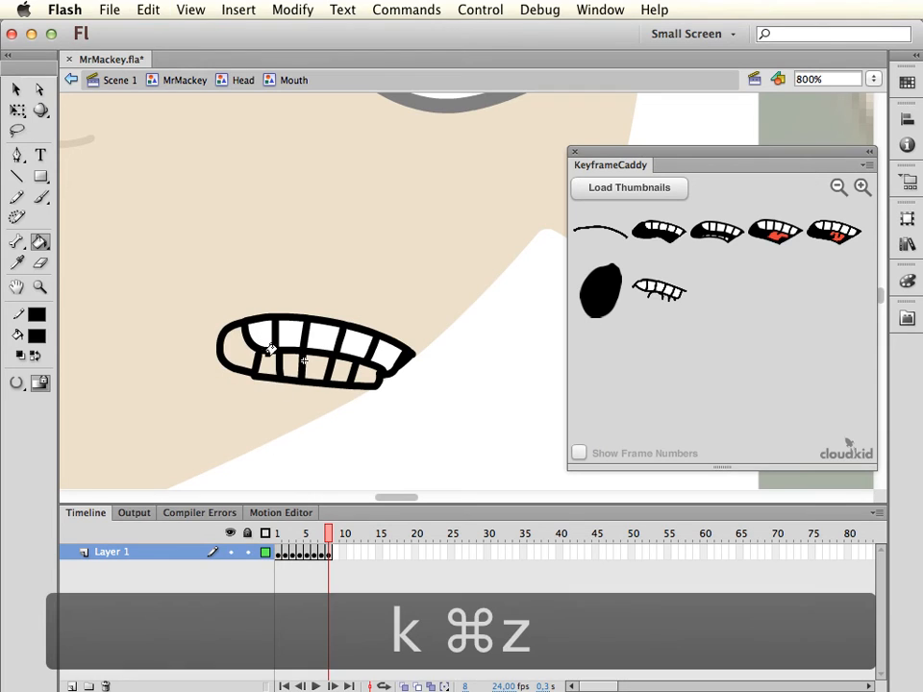
Fill the lower teeth with white using the Brush and Paint Bucket tools
key(b)
click(36, 336)
click(42, 443)
drag(262, 354, 257, 368)
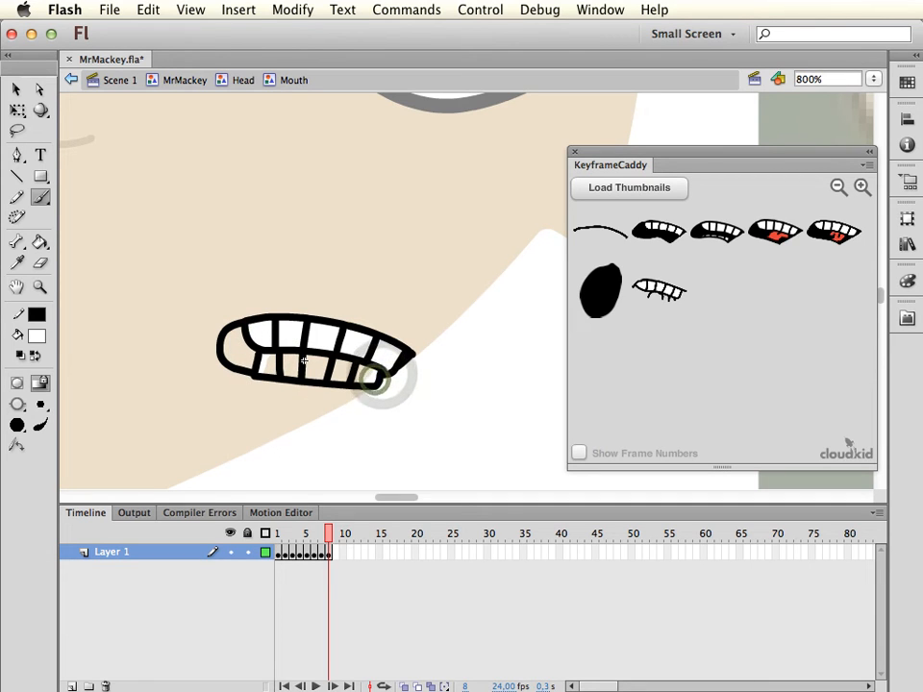
key(k)
click(326, 368)
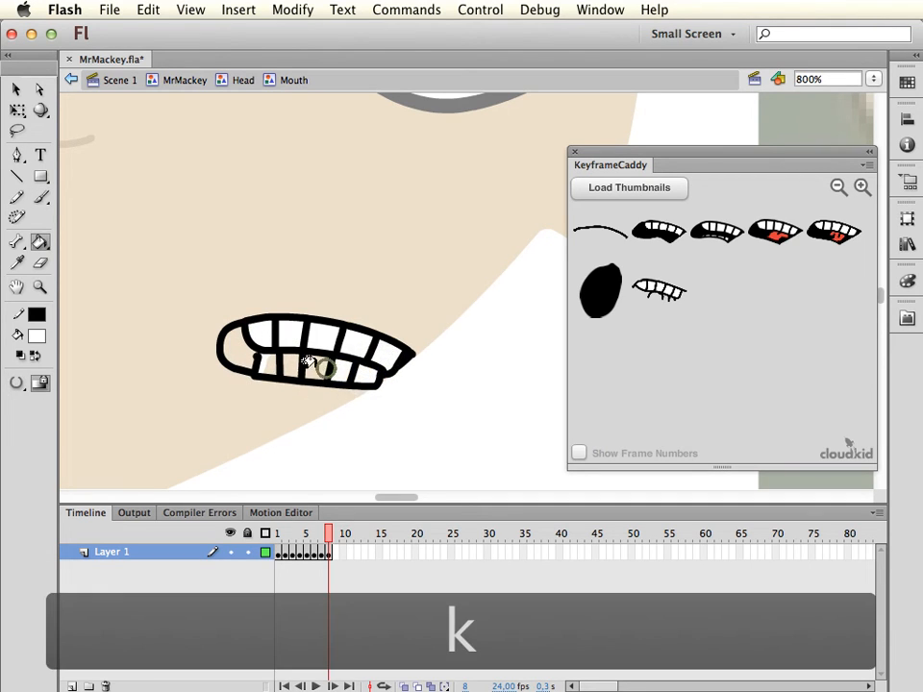
click(204, 377)
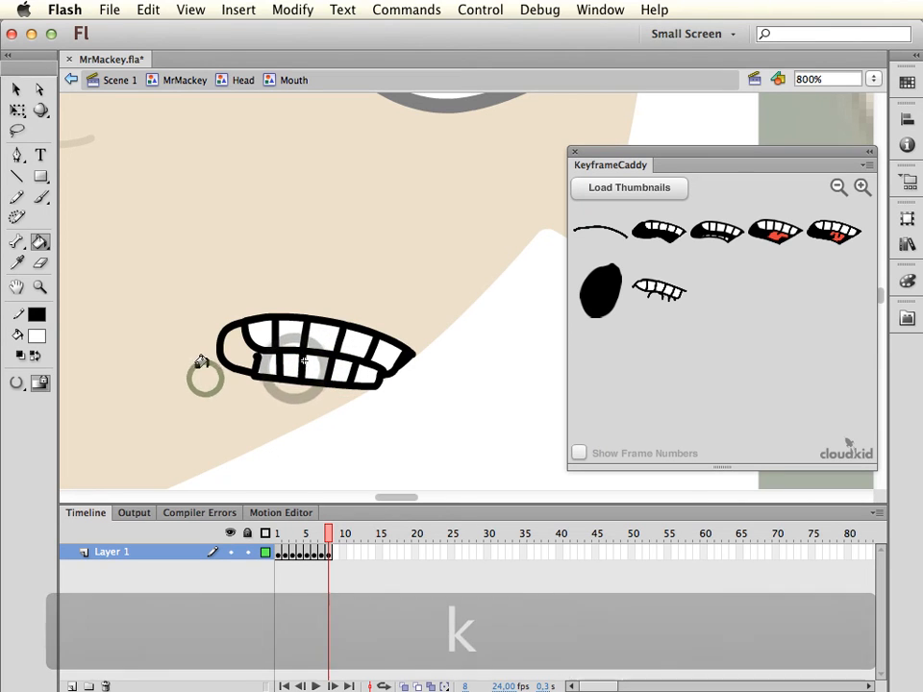
Fill the back corner of the mouth with black and touch up its edge with the Brush tool
click(38, 337)
click(37, 375)
click(239, 354)
click(306, 415)
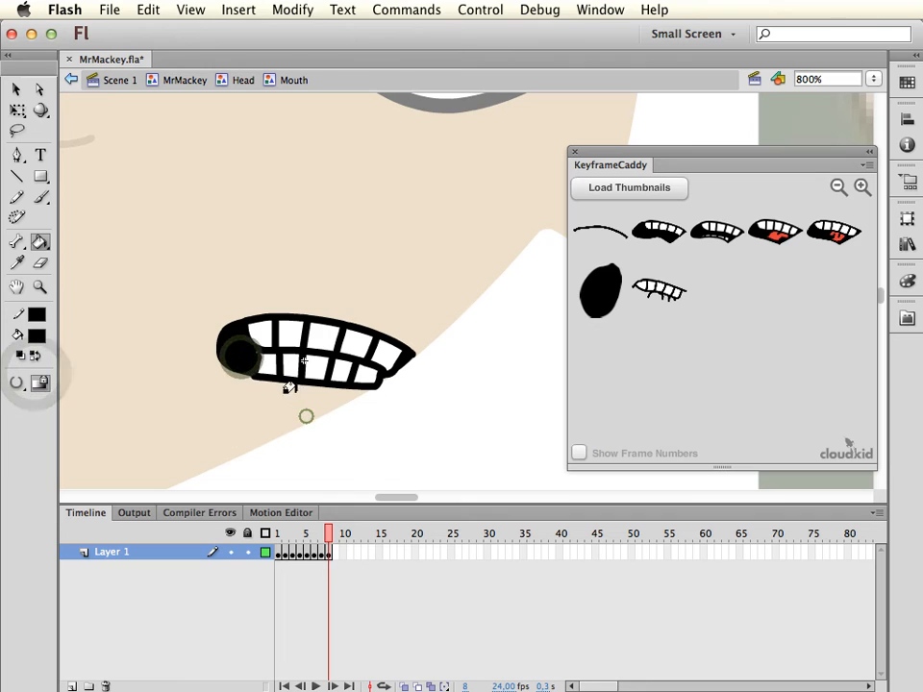
key(b)
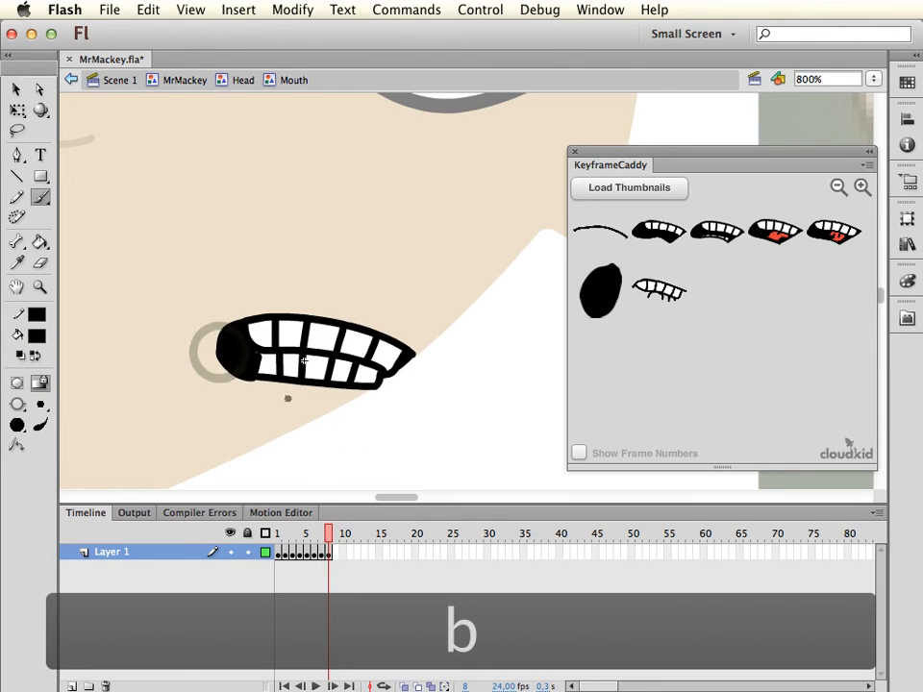
key(super+z)
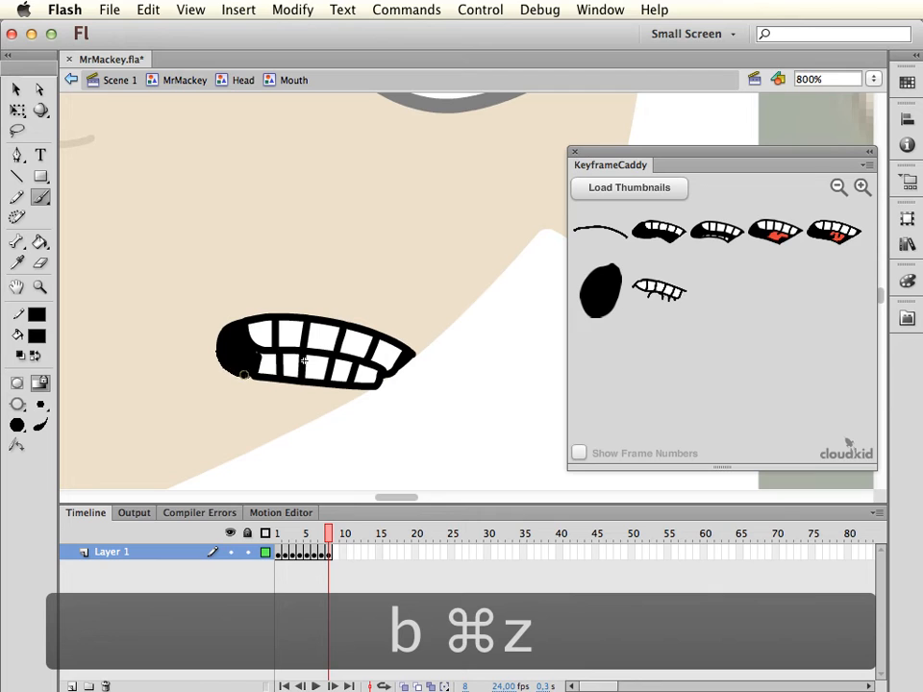
click(445, 446)
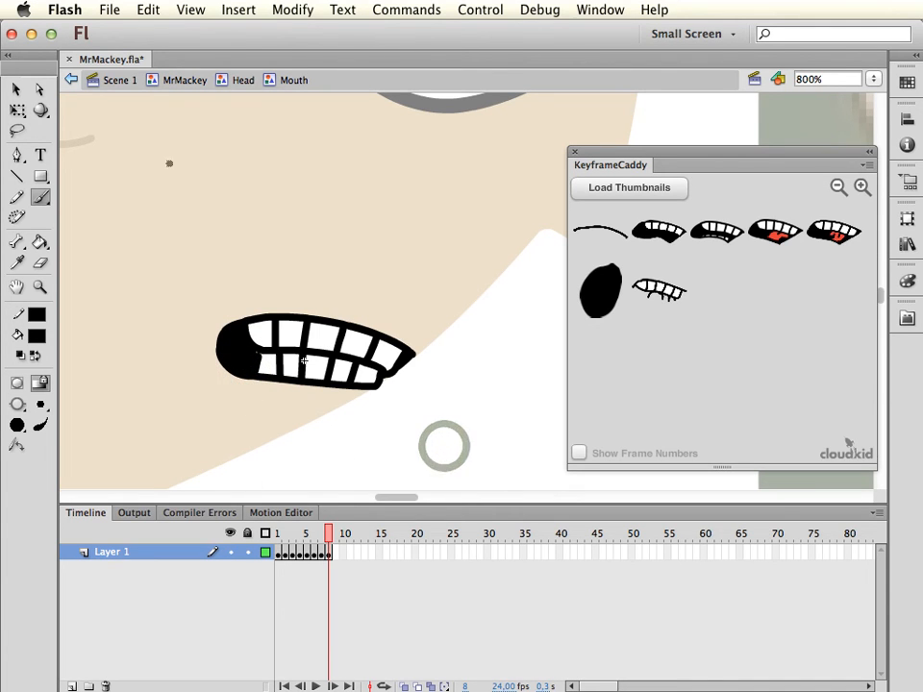
Return to the Head symbol, play back the sound from around frame 97 and place the playhead on frame 95
click(240, 80)
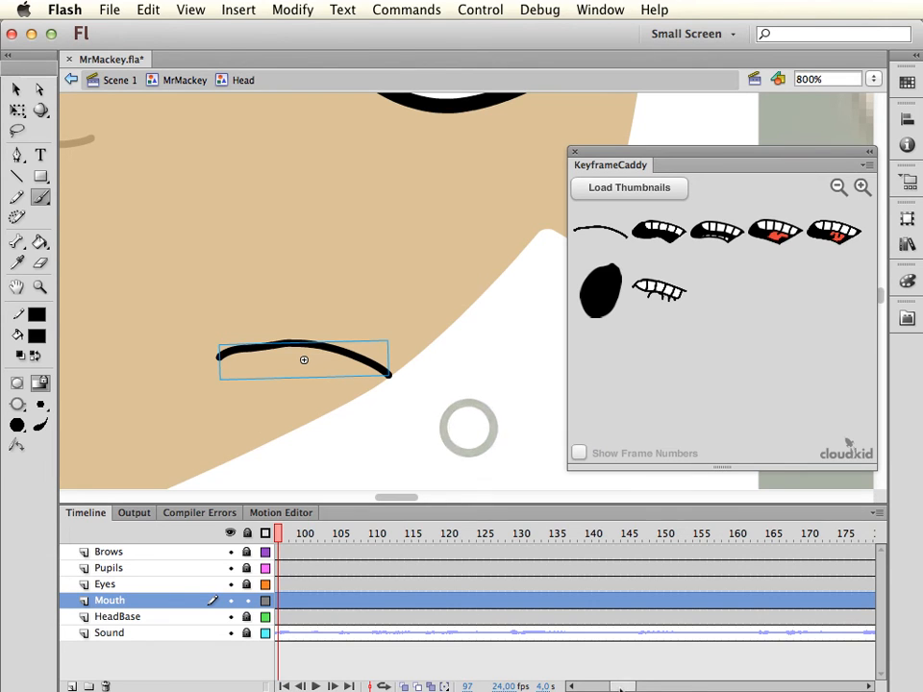
scroll(558, 635, left, 5)
key(v)
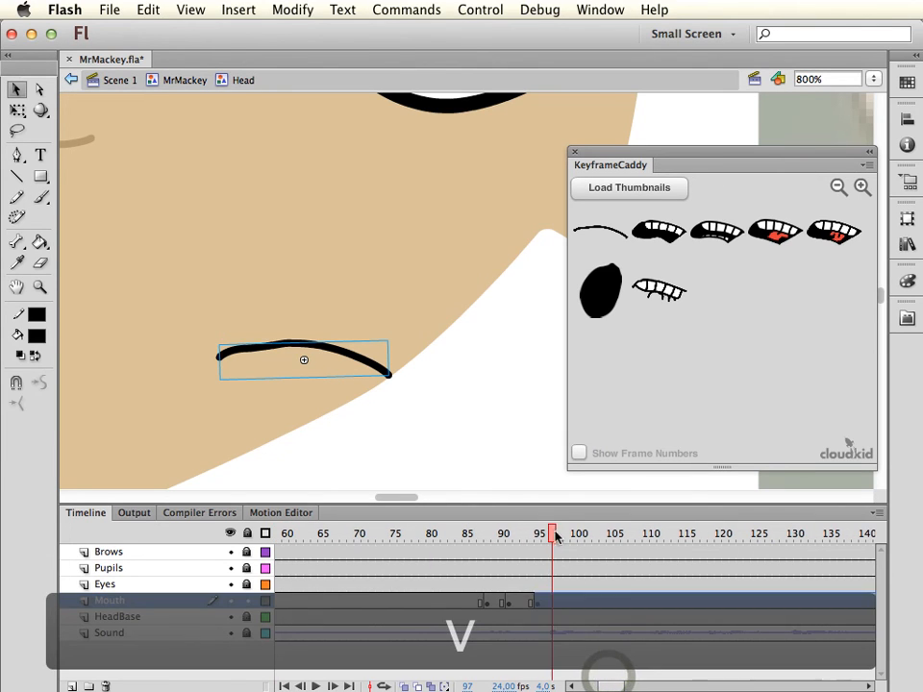
click(553, 533)
key(Return)
mouse_move(538, 535)
mouse_down()
mouse_move(503, 535)
mouse_move(545, 537)
mouse_up()
key(Return)
key(Return)
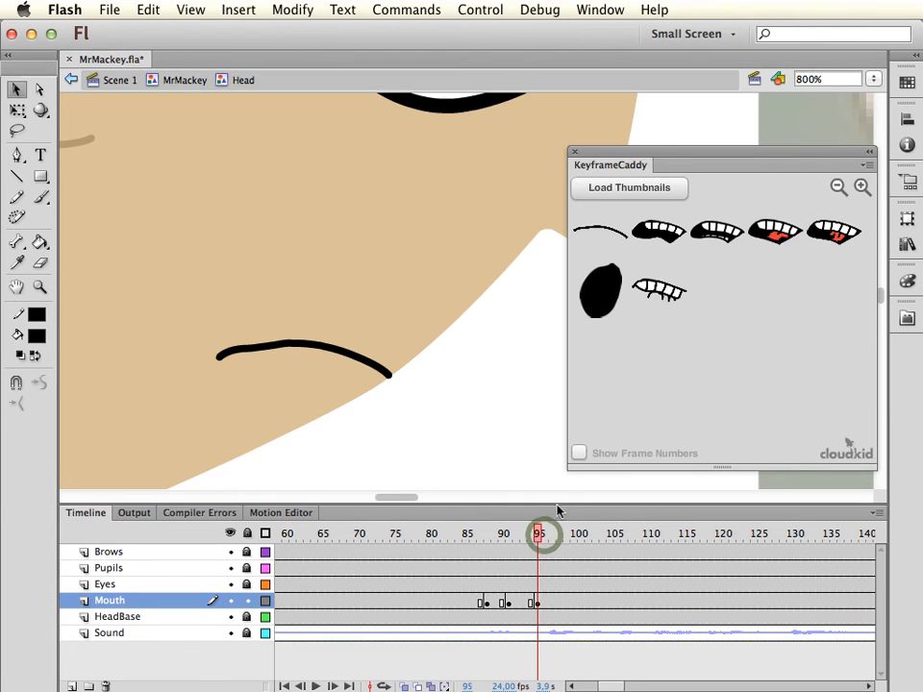
Select the mouth instance, reload its thumbnails in KeyframeCaddy and enlarge them
click(669, 195)
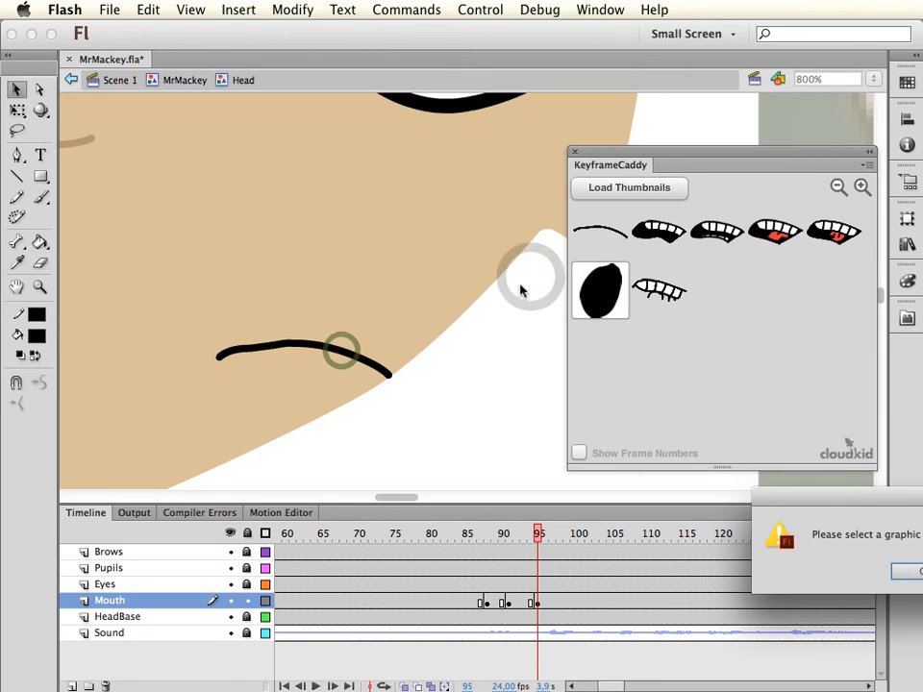
key(Return)
click(346, 359)
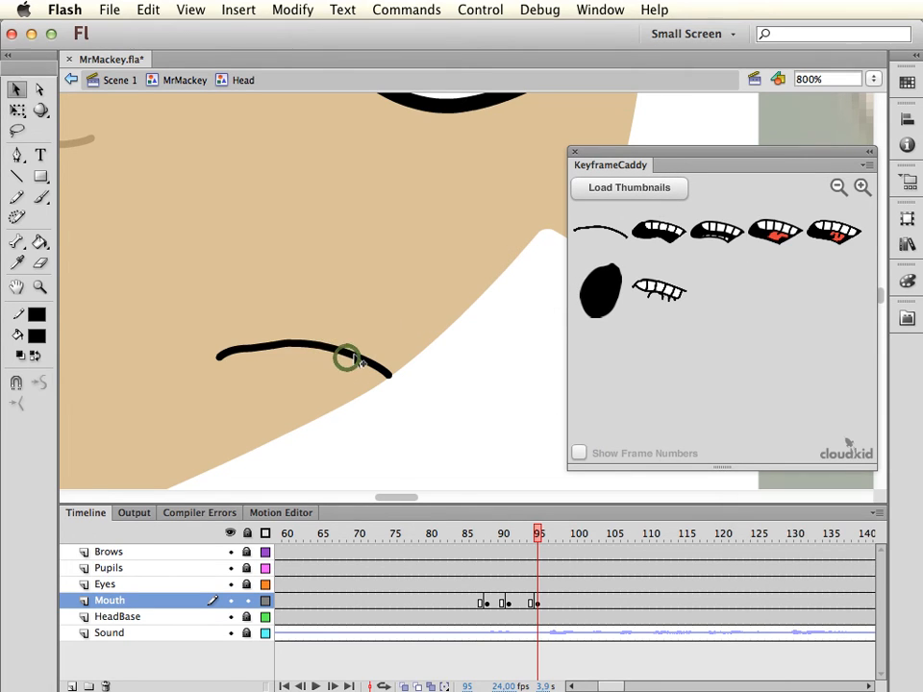
click(659, 190)
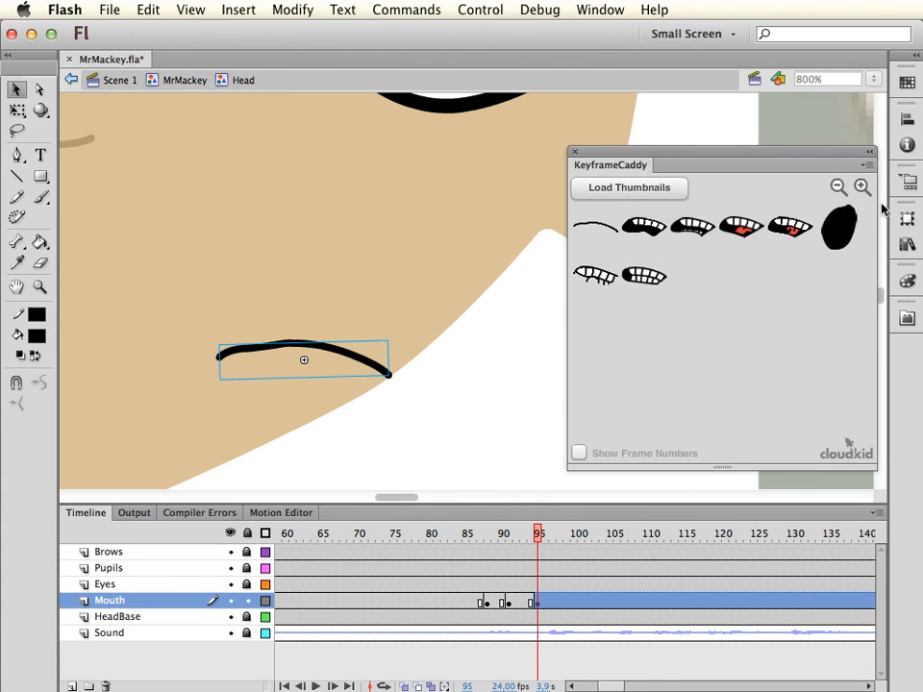
click(863, 187)
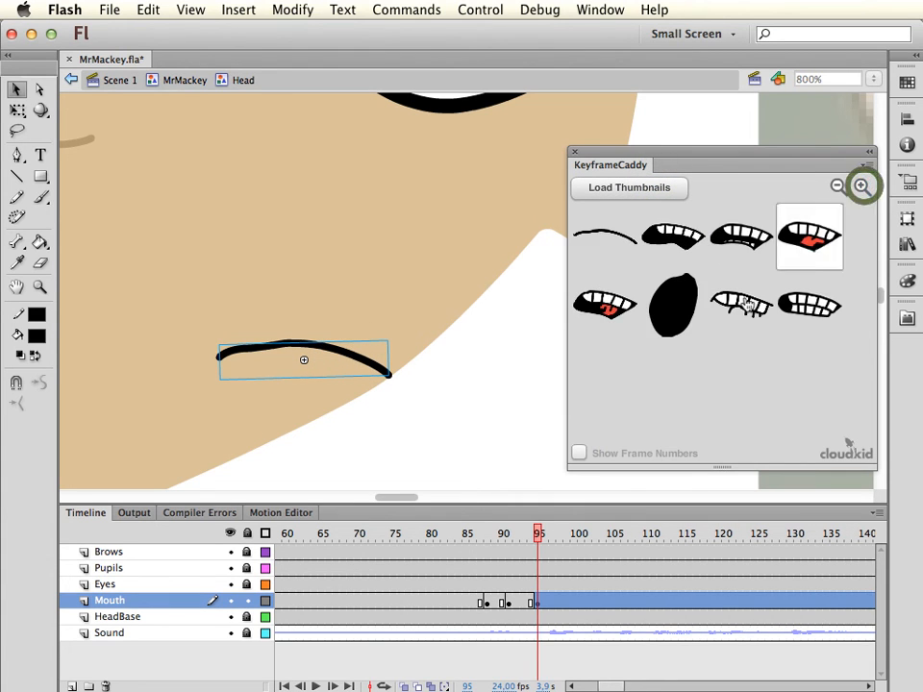
Assign the clenched-teeth mouth at frame 95 and the round black mouth at frame 98
click(344, 353)
click(824, 316)
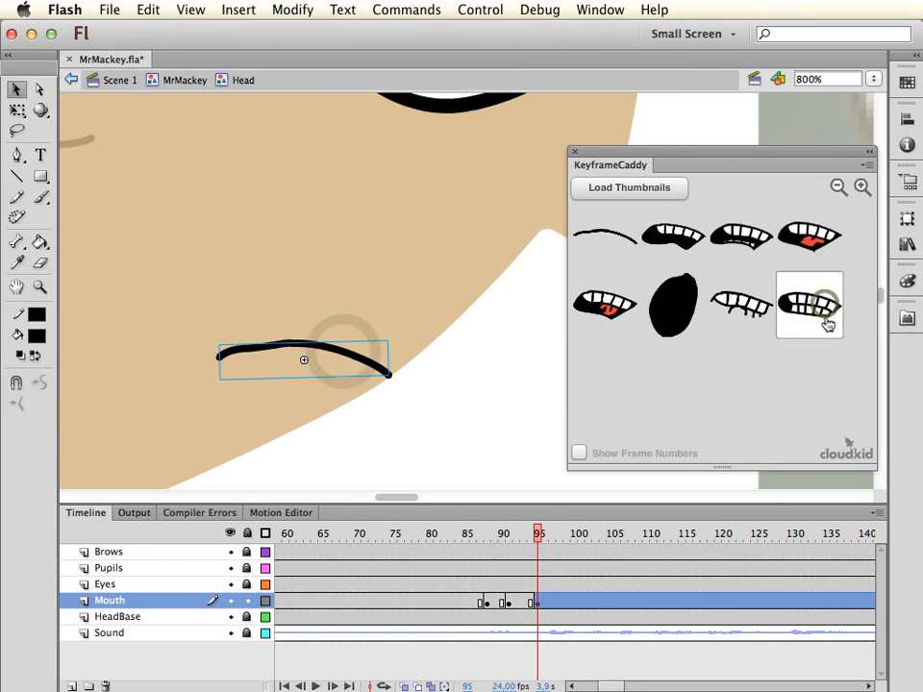
click(823, 316)
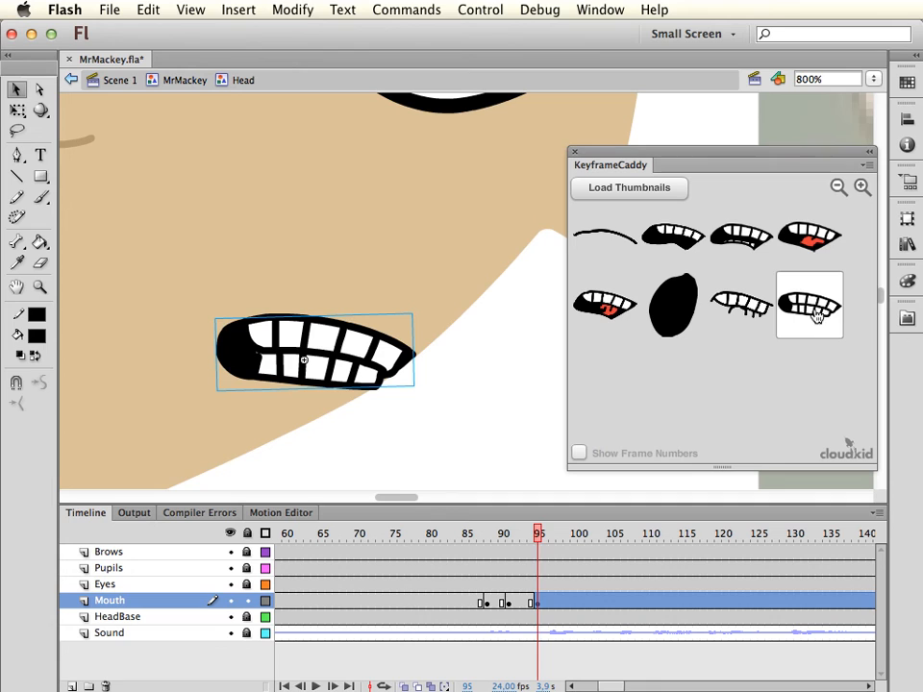
click(553, 539)
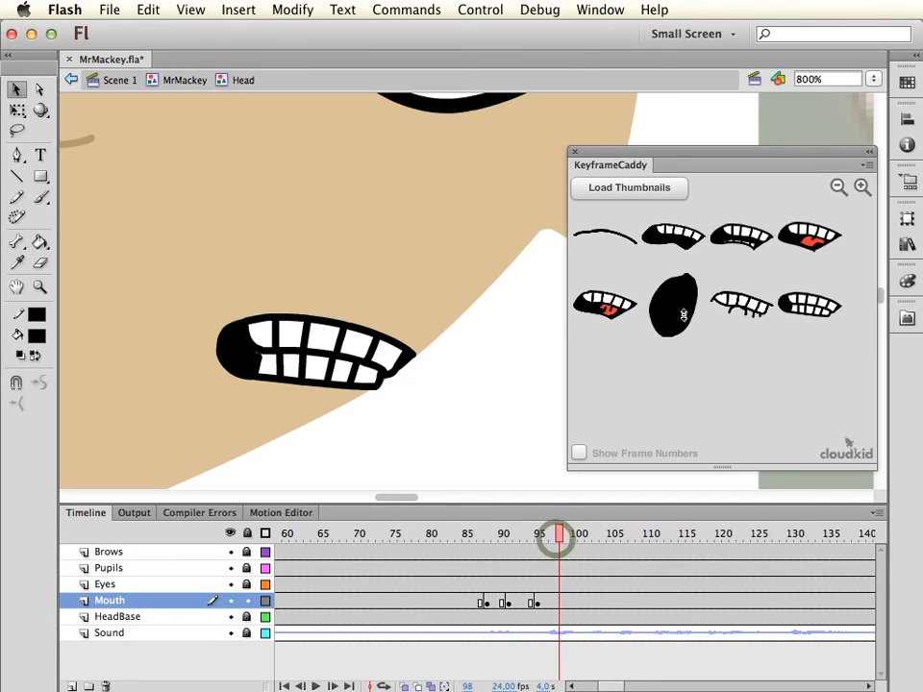
click(679, 326)
Play the sound onward from frame 102 and assign the open mouth with the flat red tongue at frame 104
drag(561, 540, 588, 541)
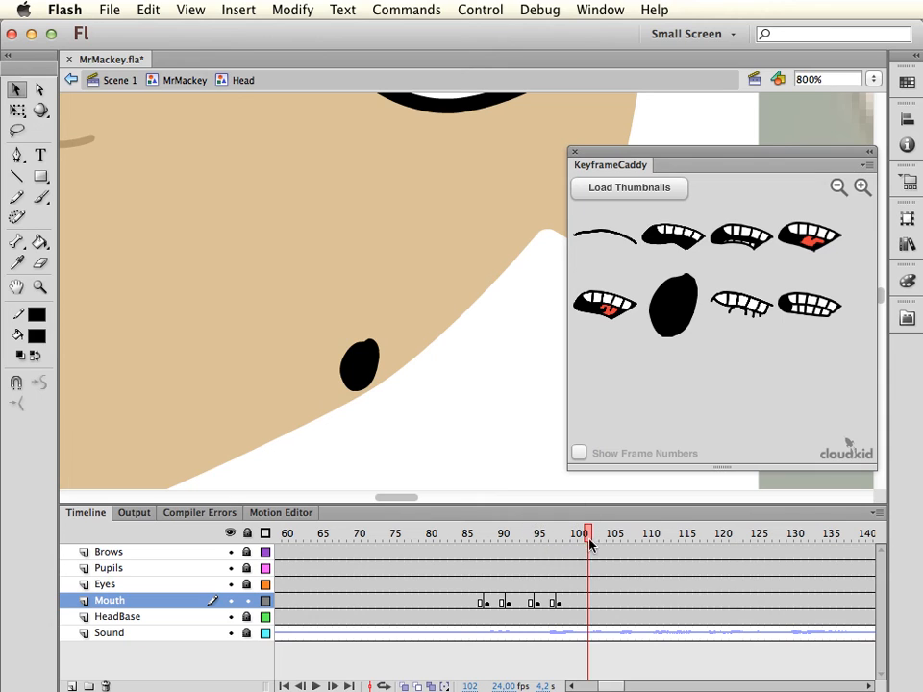
key(super+Tab)
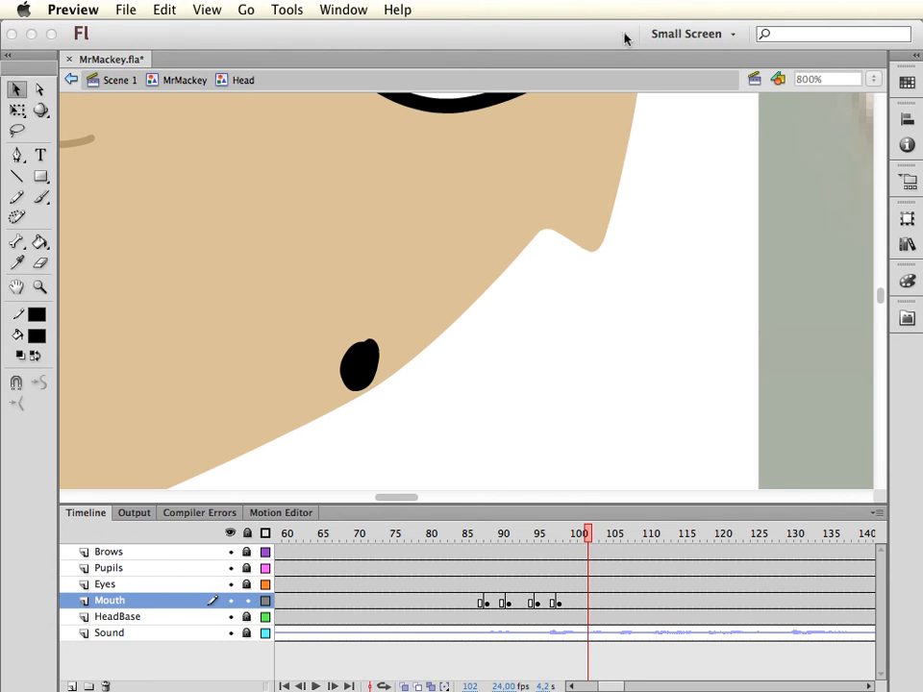
key(super+Tab)
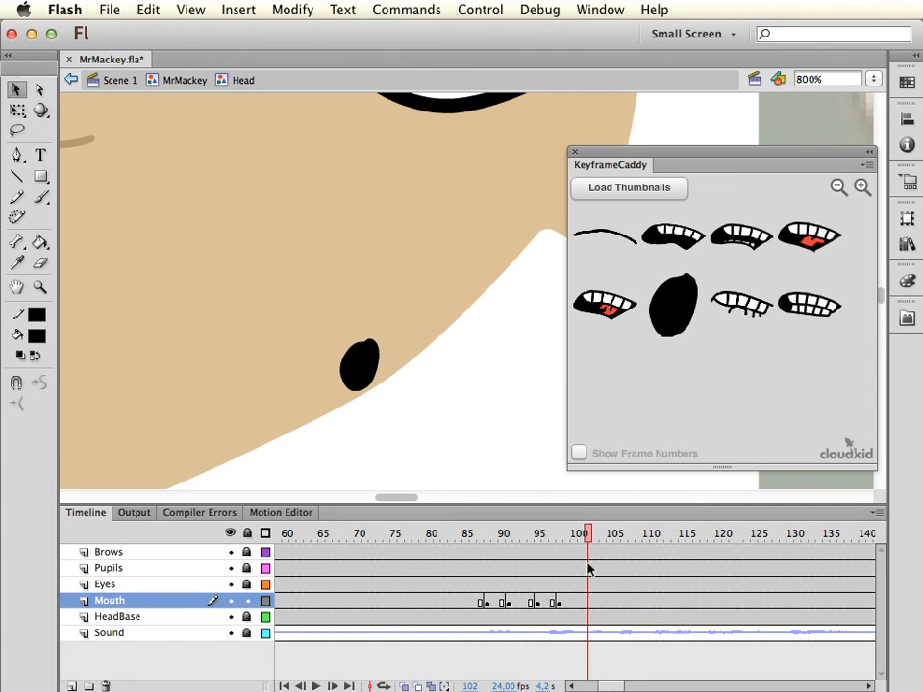
key(Return)
mouse_move(595, 537)
mouse_down()
mouse_move(531, 537)
mouse_move(633, 539)
mouse_move(602, 543)
mouse_up()
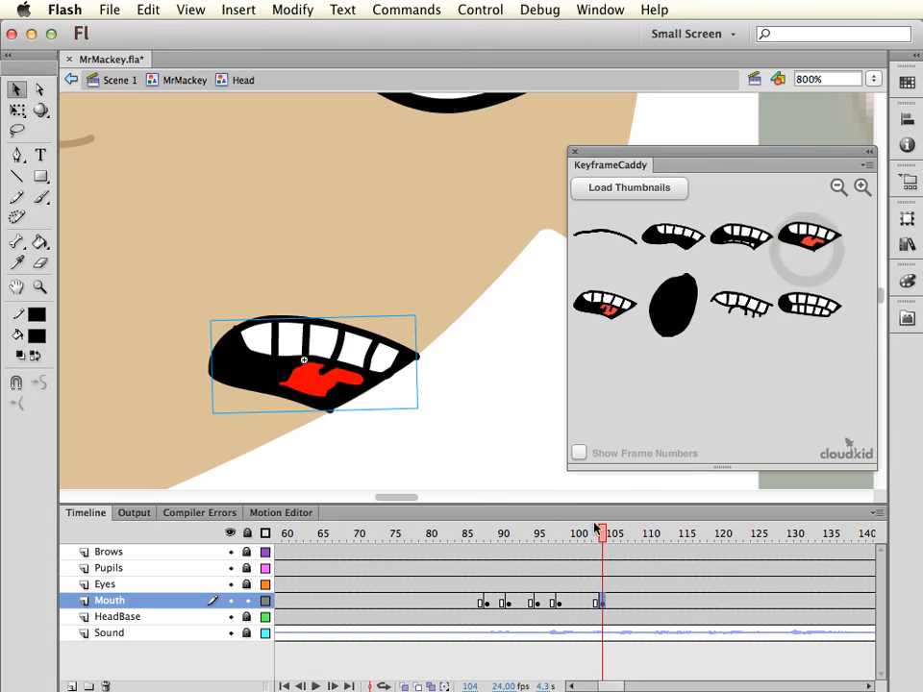
Play back the lip-sync from around frame 80 and assign the open mouth with only upper teeth at frame 107
click(426, 539)
key(Return)
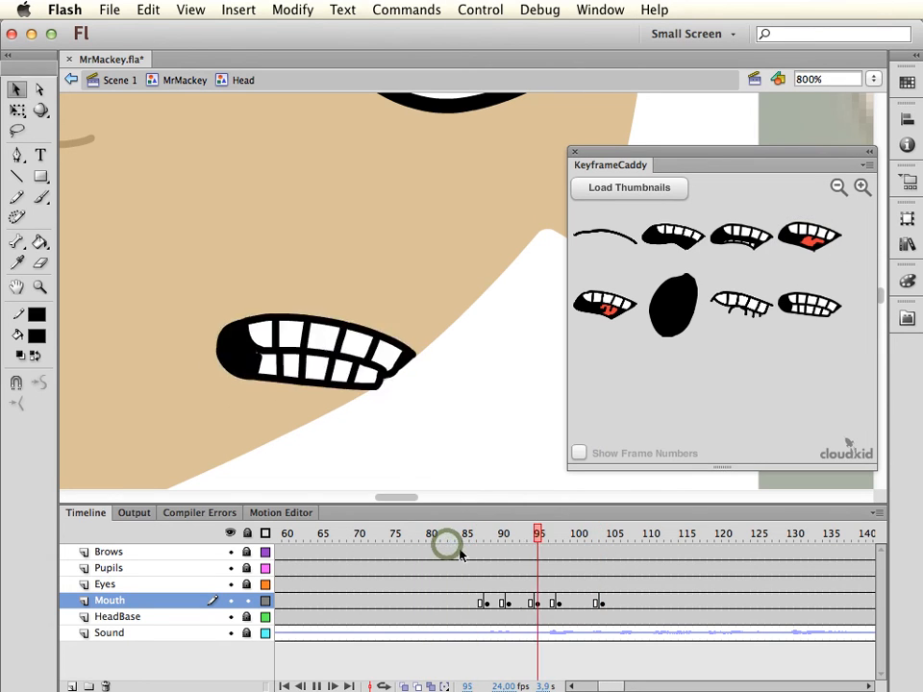
key(Return)
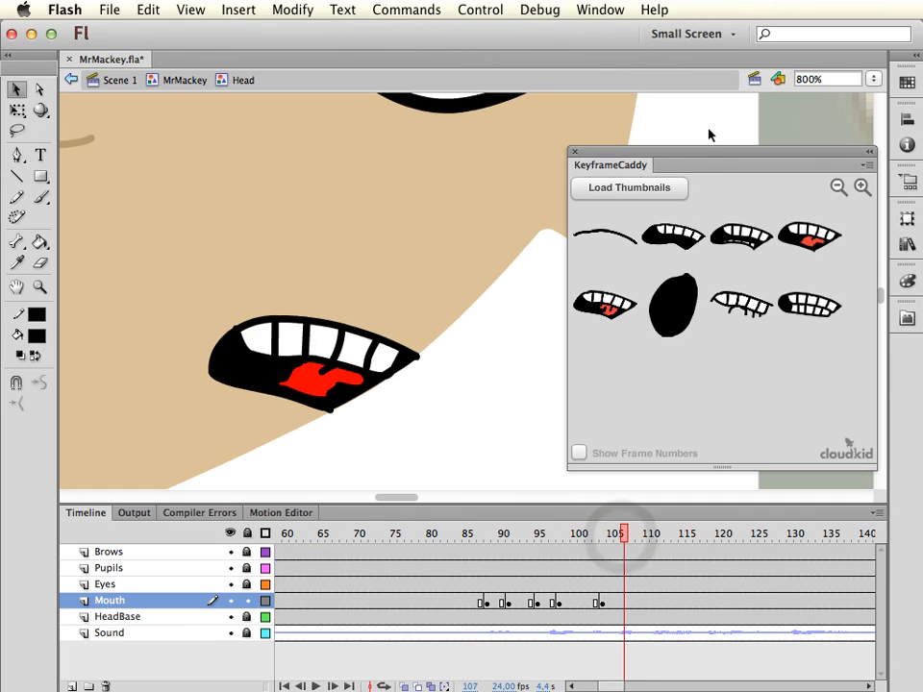
click(681, 235)
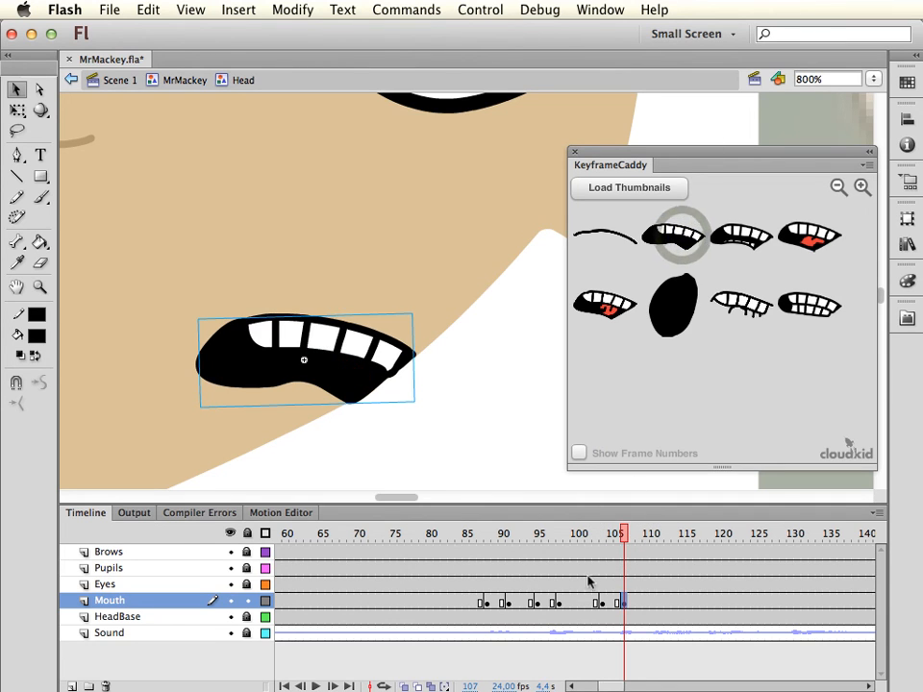
Assign the round black mouth at frame 110
click(637, 537)
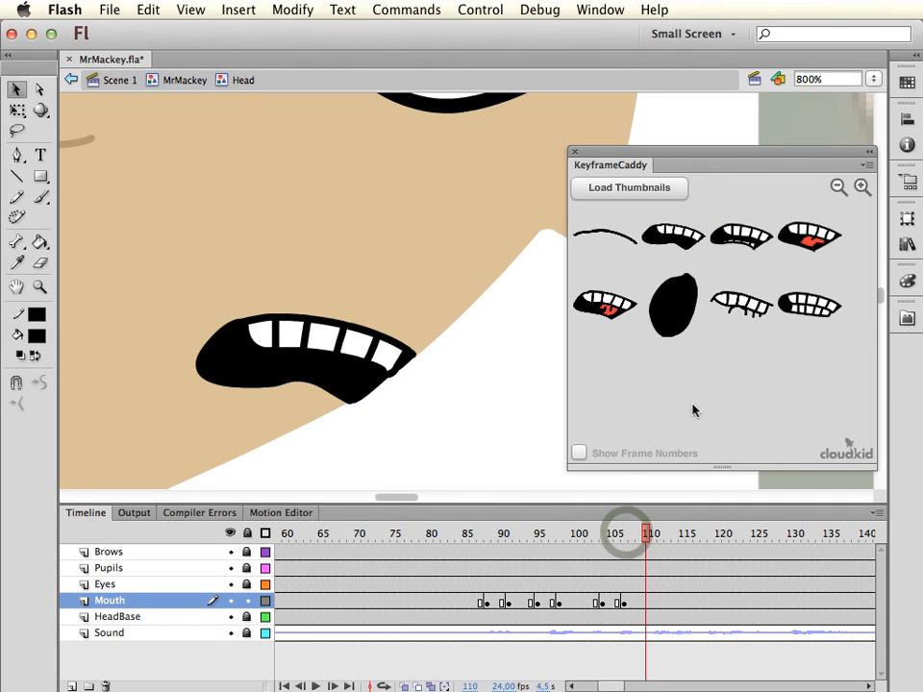
mouse_move(629, 535)
mouse_down()
mouse_move(585, 539)
mouse_move(647, 539)
mouse_up()
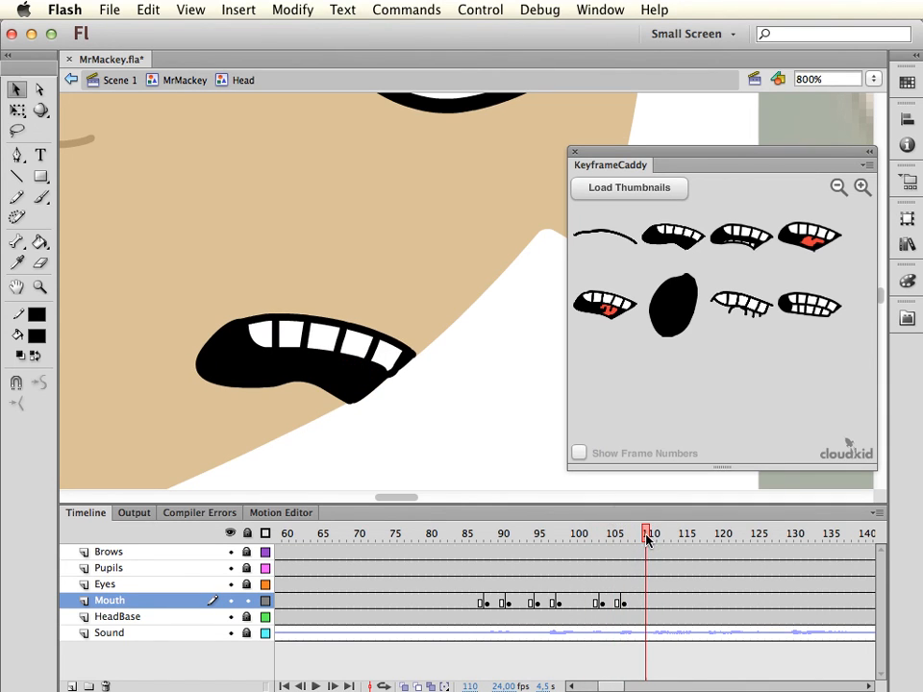
click(677, 309)
Add a mouth keyframe at frame 114 and assign the open mouth with upper and lower teeth at frame 117, checking the sound
drag(653, 537, 677, 538)
key(Return)
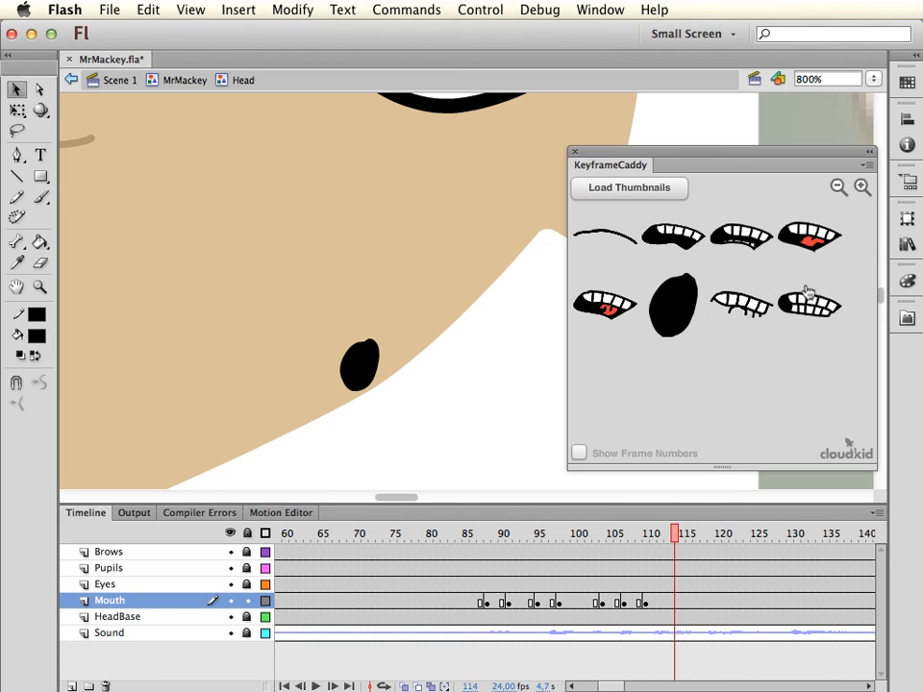
drag(677, 533, 696, 537)
key(Return)
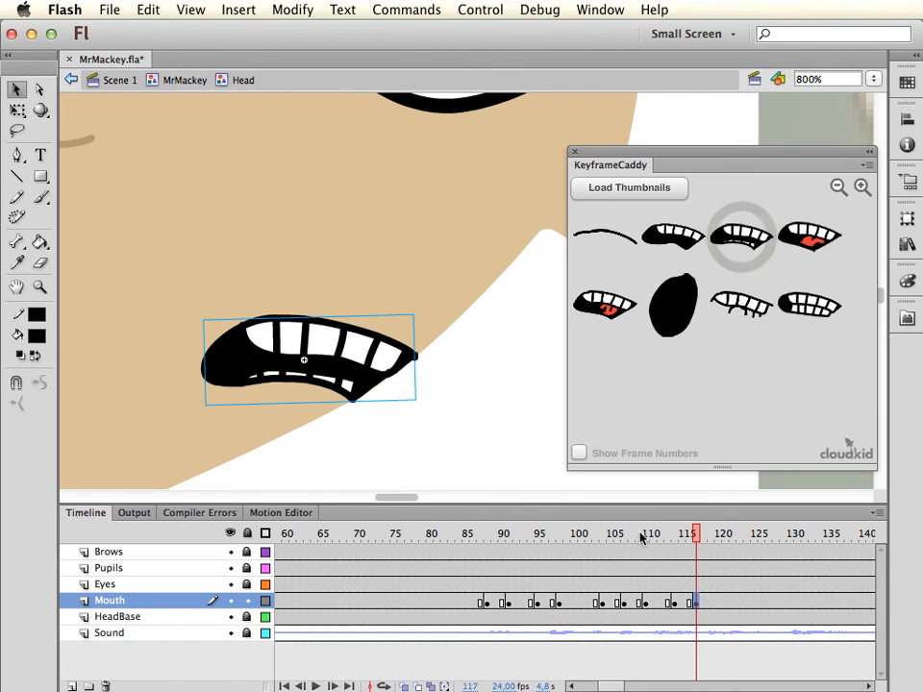
Play back the lip-sync with the sound from around frame 76
drag(642, 535, 400, 536)
click(518, 512)
key(Return)
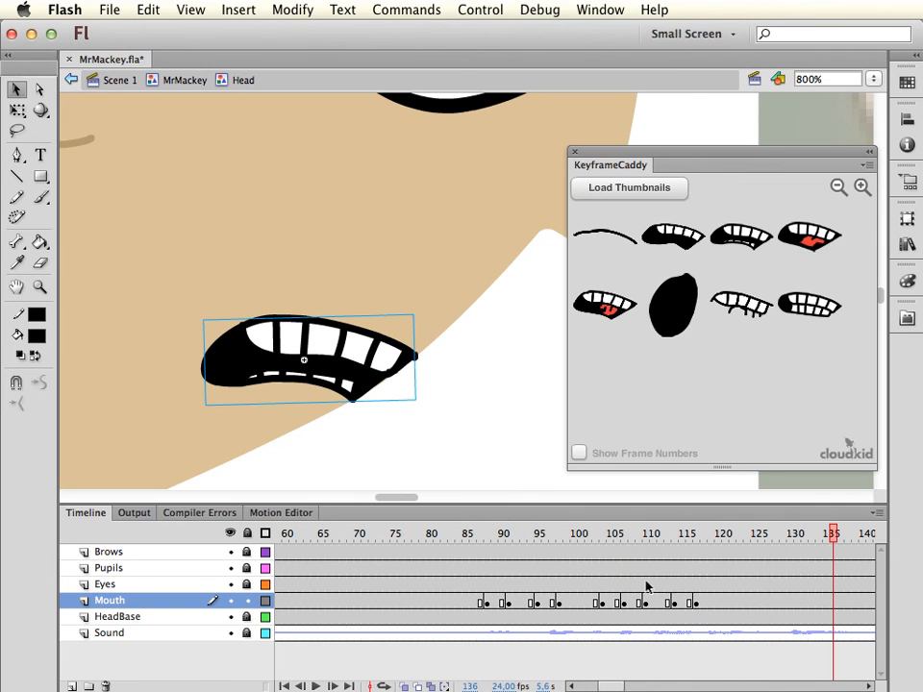
Return to Scene 1 at 100% zoom, collapse KeyframeCaddy and save the file
key(super+minus)
key(super+minus)
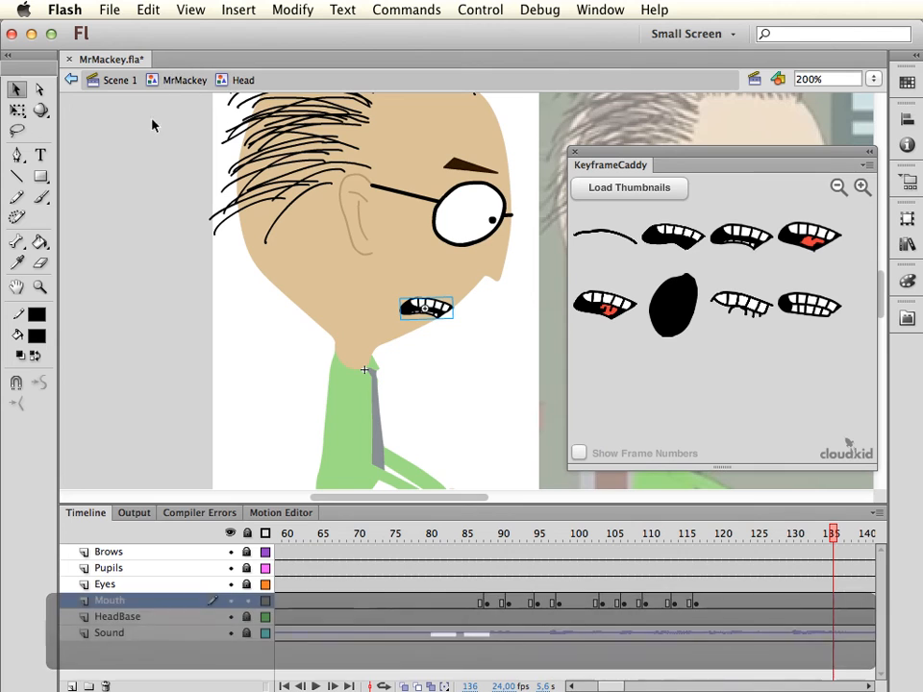
click(183, 80)
click(121, 77)
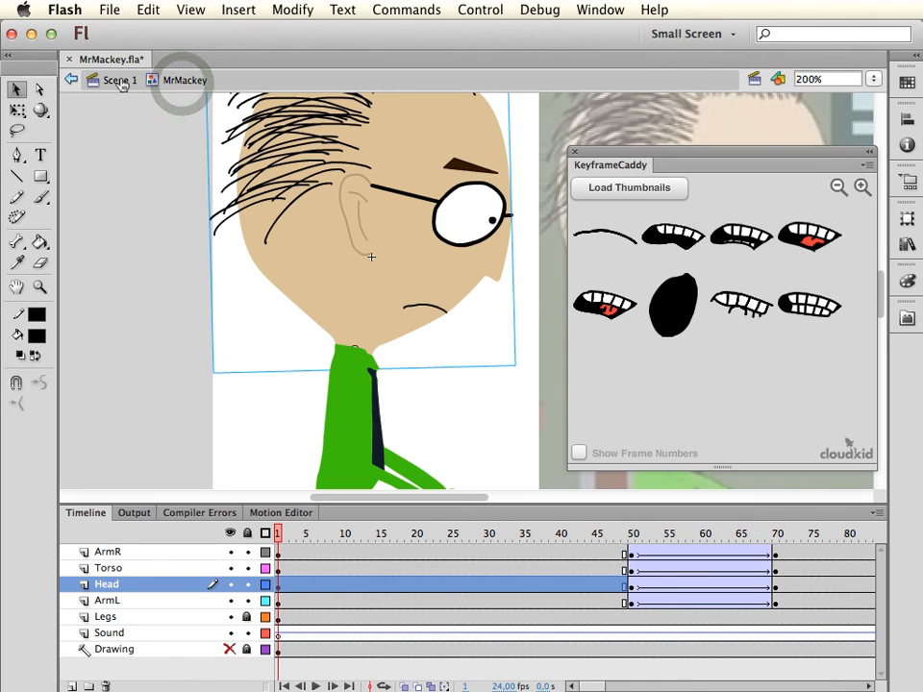
key(super+minus)
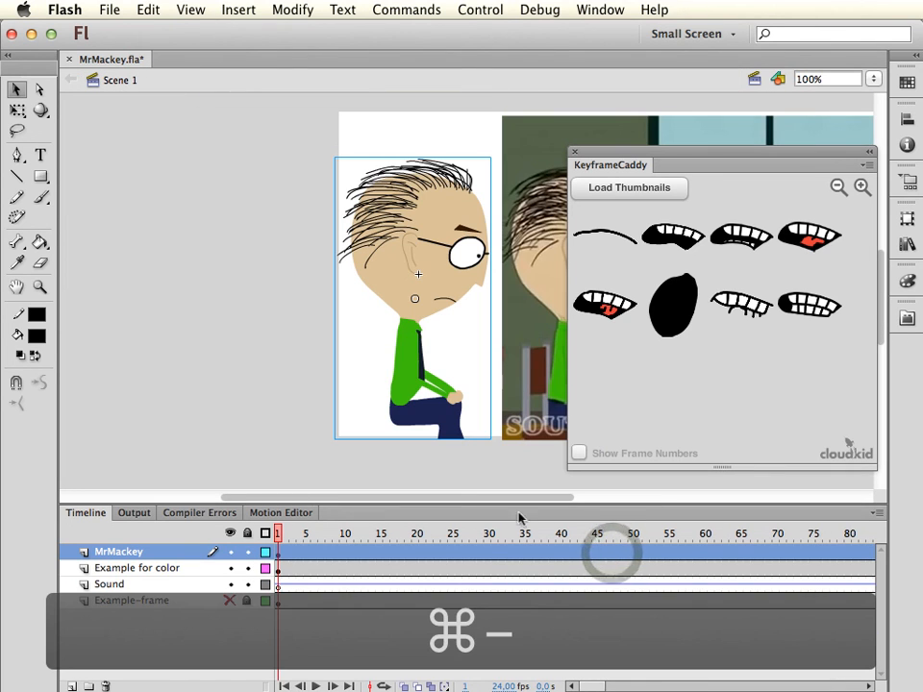
double_click(630, 164)
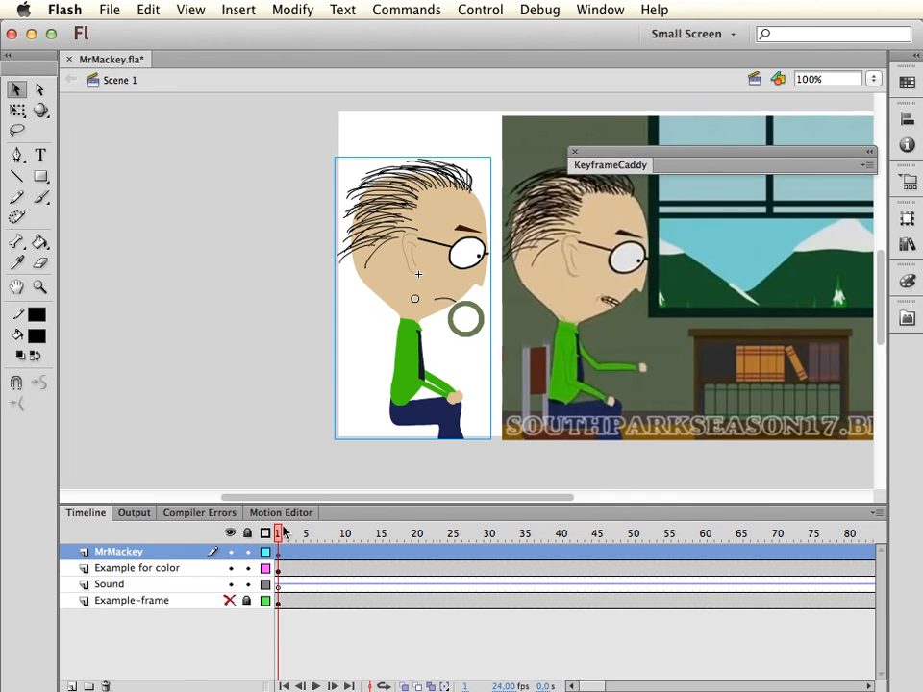
key(super+s)
click(359, 561)
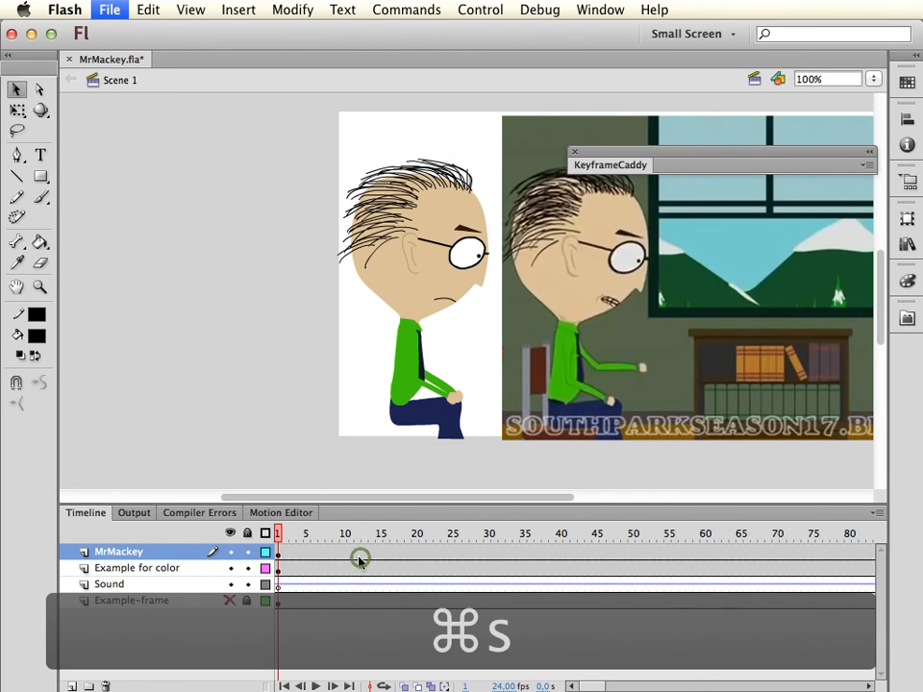
Play the scene from the start to review the whole animation, and rewind to frame 1
key(Return)
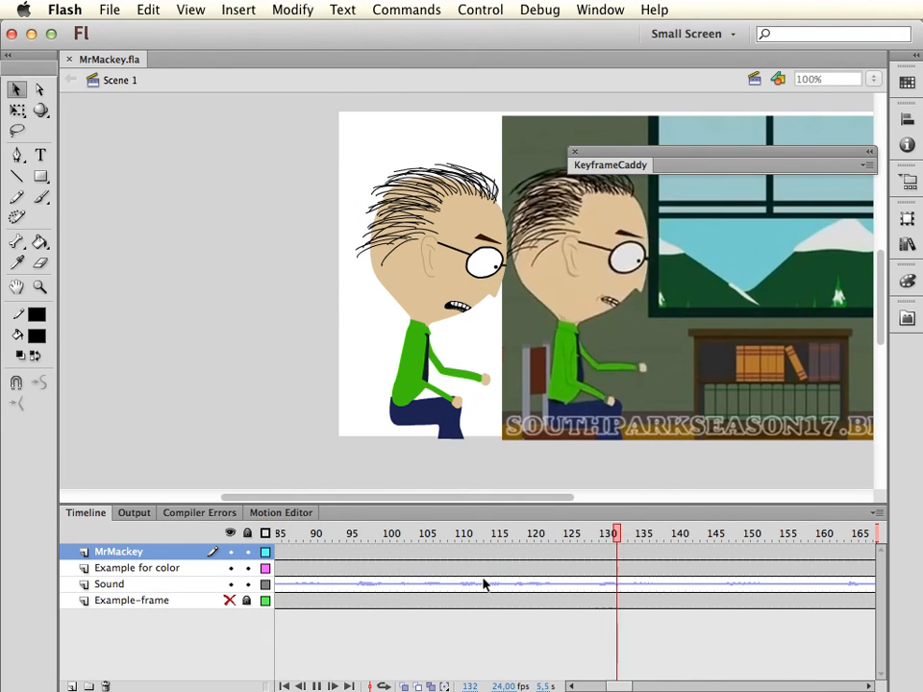
key(Return)
drag(475, 543, 252, 534)
Open the MrMackey symbol and examine the head poses at keyframes 50 and 70 of the Head layer
click(438, 274)
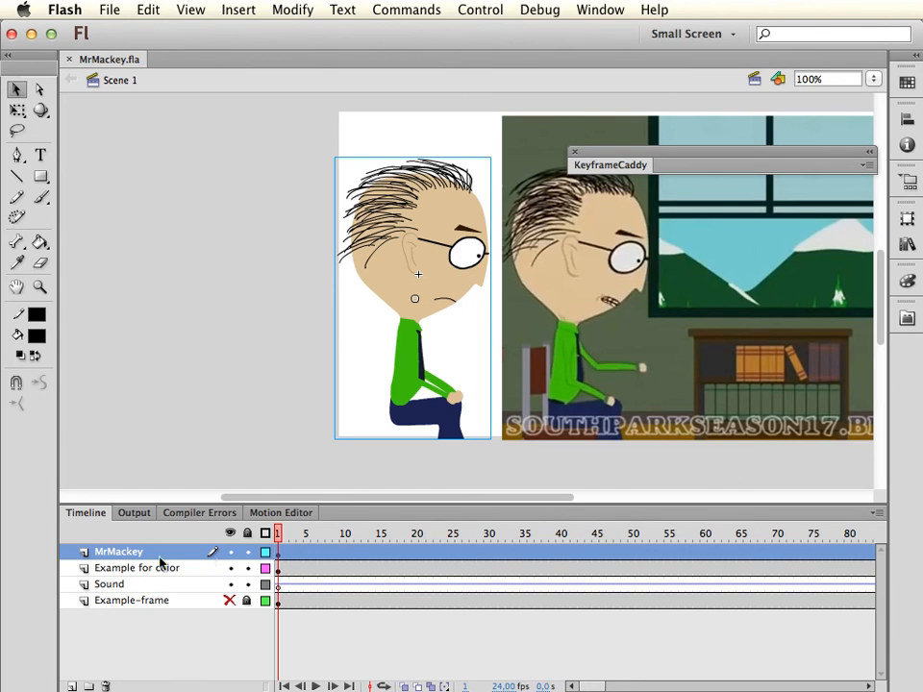
double_click(437, 282)
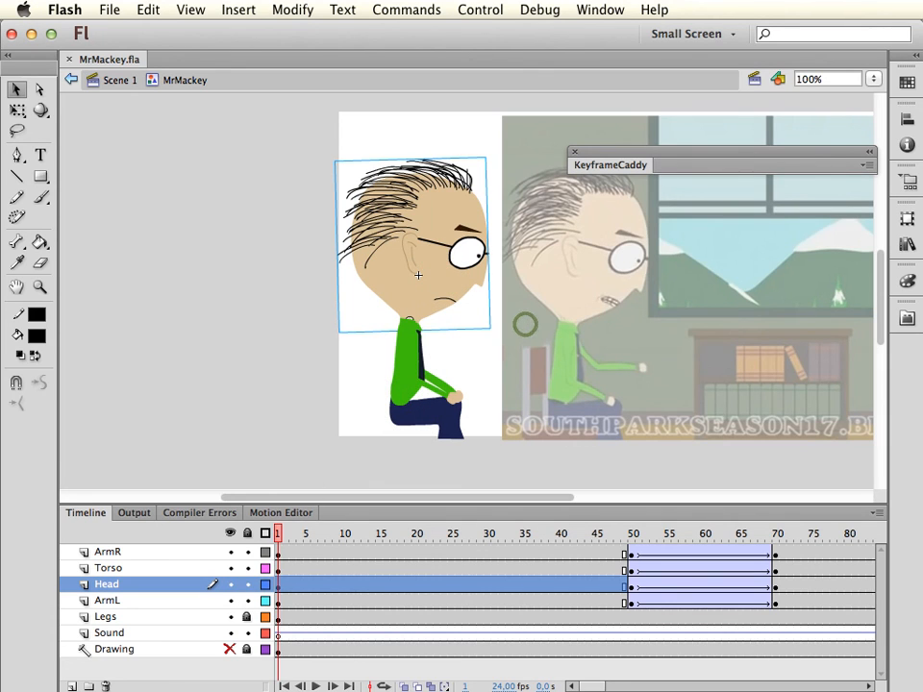
drag(286, 536, 480, 536)
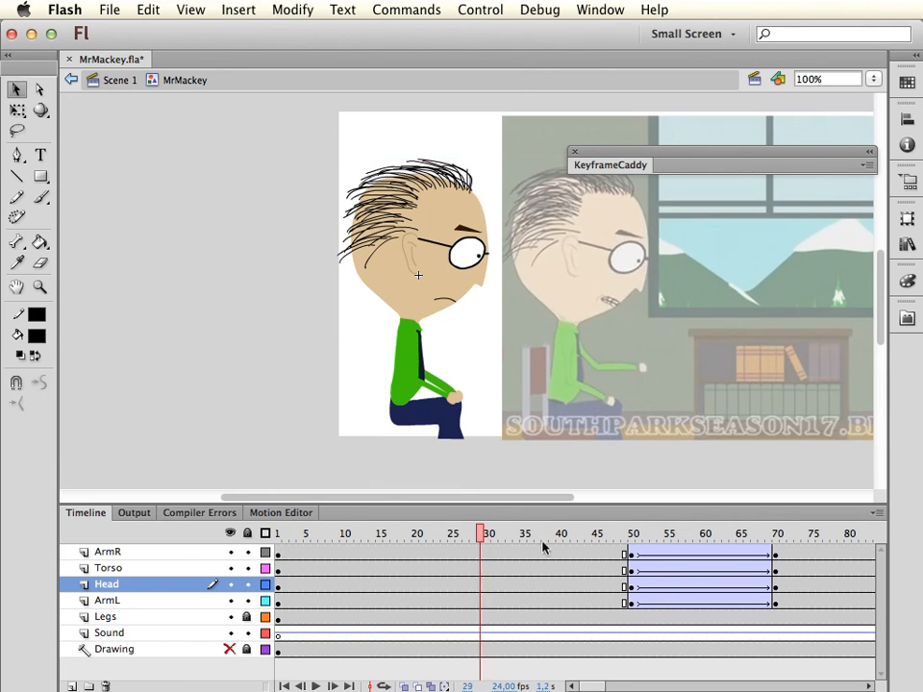
drag(543, 548, 654, 542)
click(632, 585)
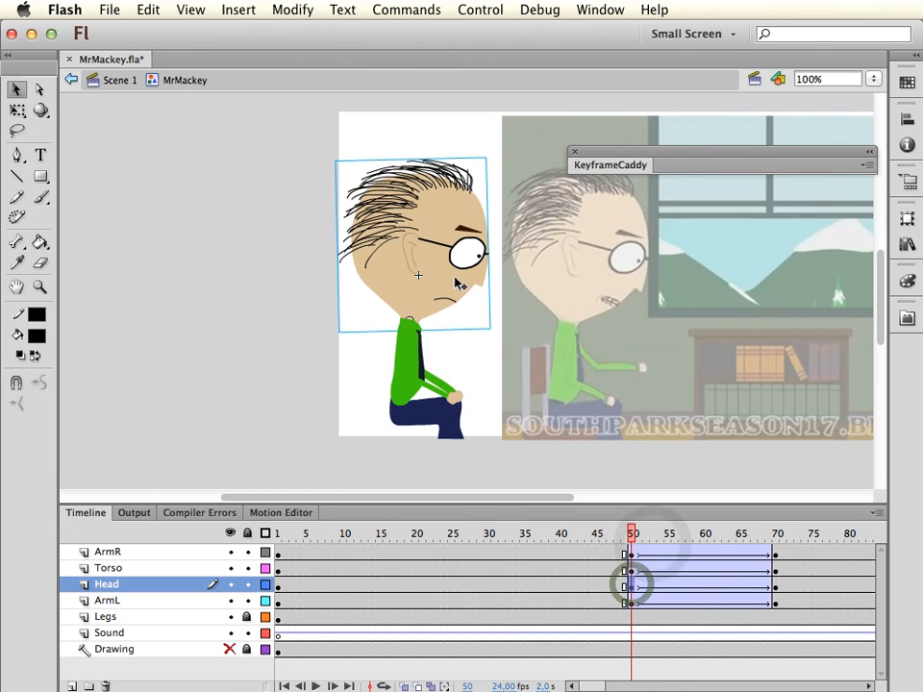
click(716, 427)
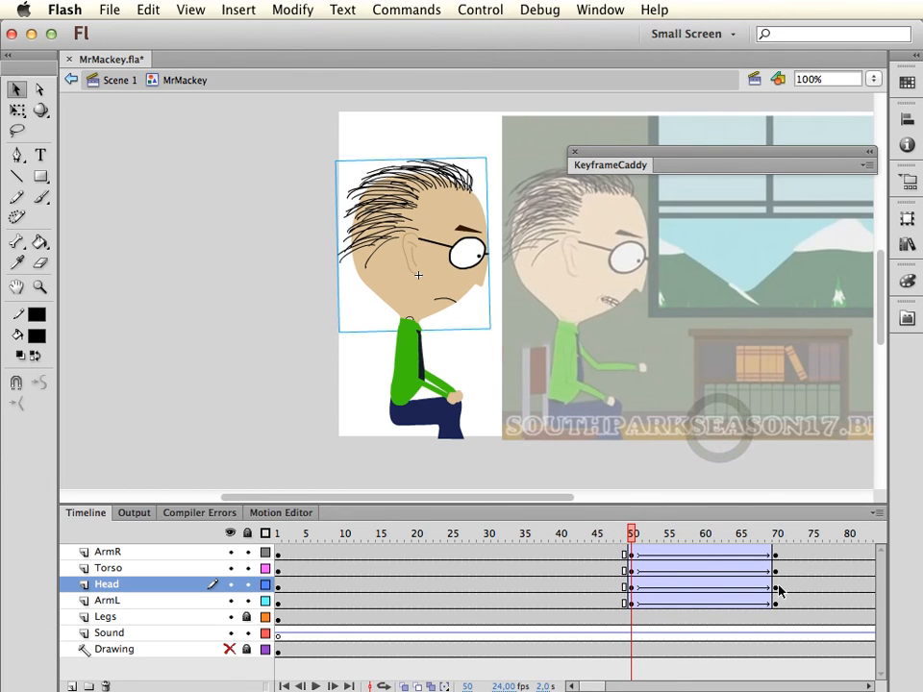
click(775, 586)
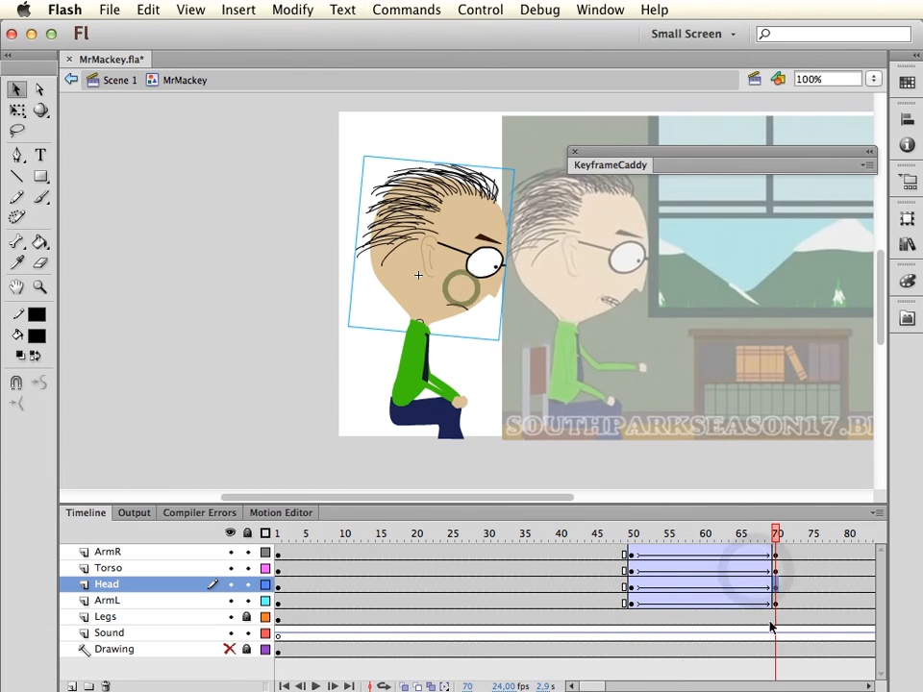
Examine the head poses at the Head layer's keyframes at frames 146, 152 and 160
drag(580, 680, 620, 679)
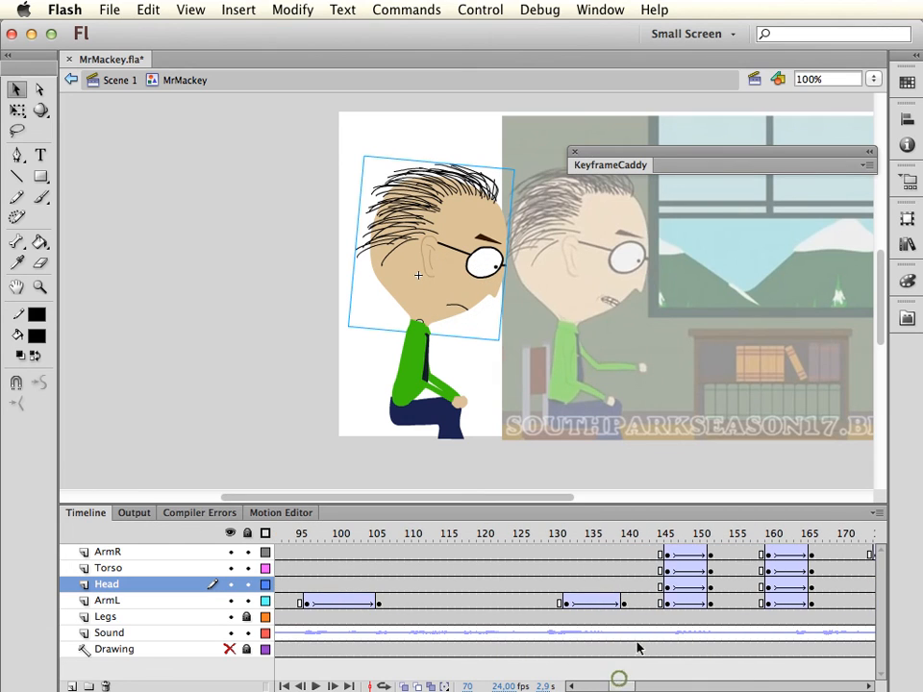
click(664, 555)
click(516, 314)
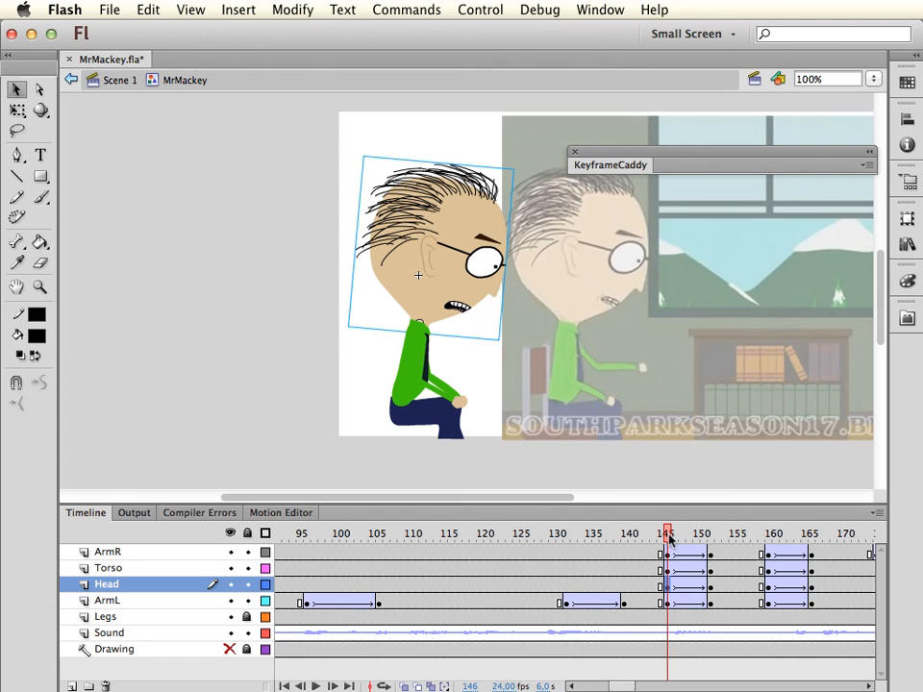
drag(703, 534, 710, 534)
click(711, 583)
click(475, 264)
click(773, 584)
click(447, 241)
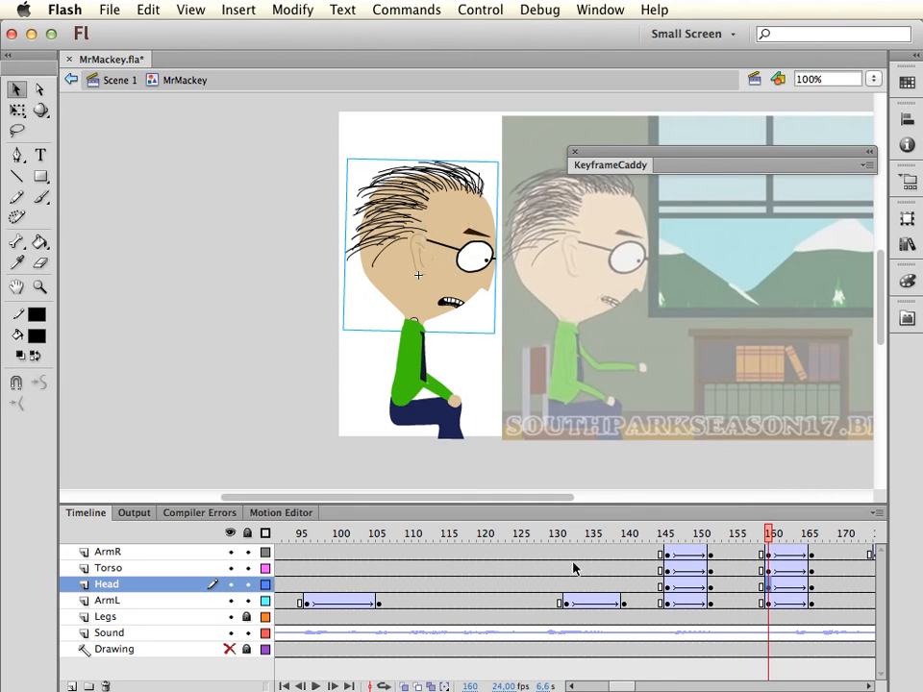
Open the Head symbol at frame 1 and inspect the start of its Mouth and Sound layers
mouse_move(303, 536)
mouse_down()
mouse_move(198, 514)
mouse_move(201, 523)
mouse_up()
double_click(441, 269)
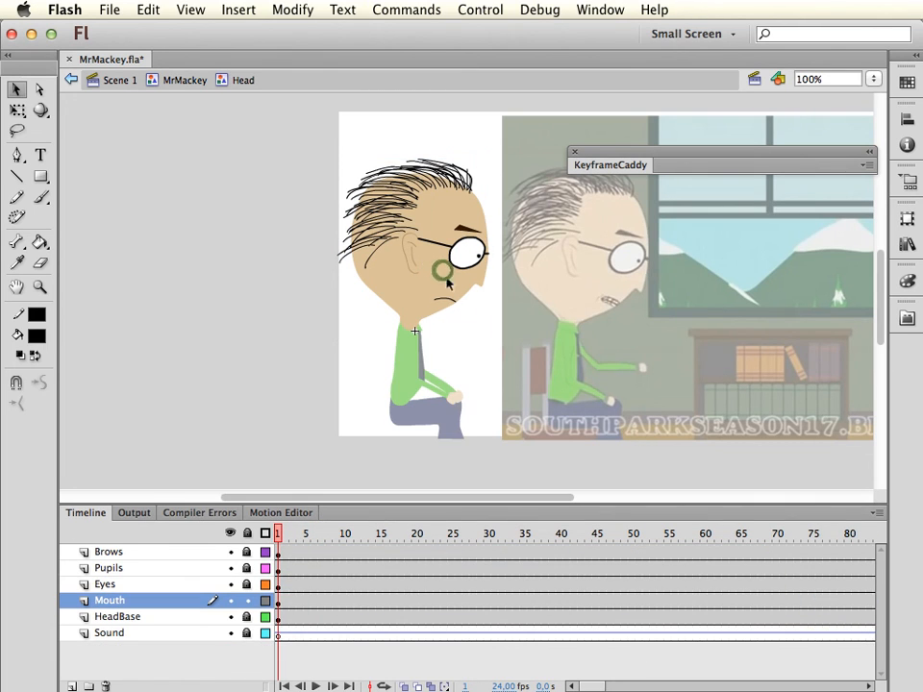
click(291, 604)
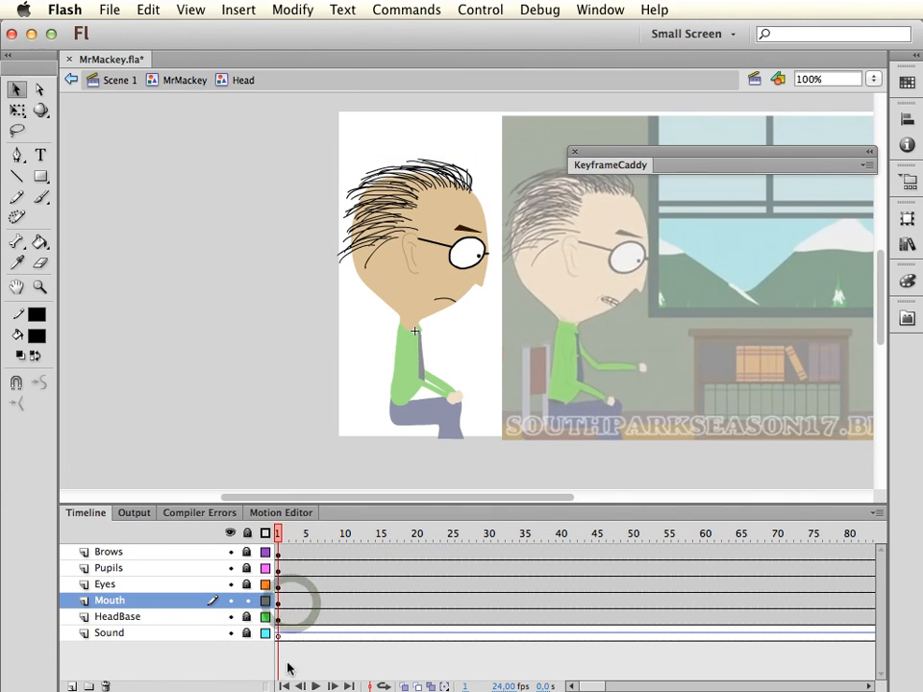
click(278, 636)
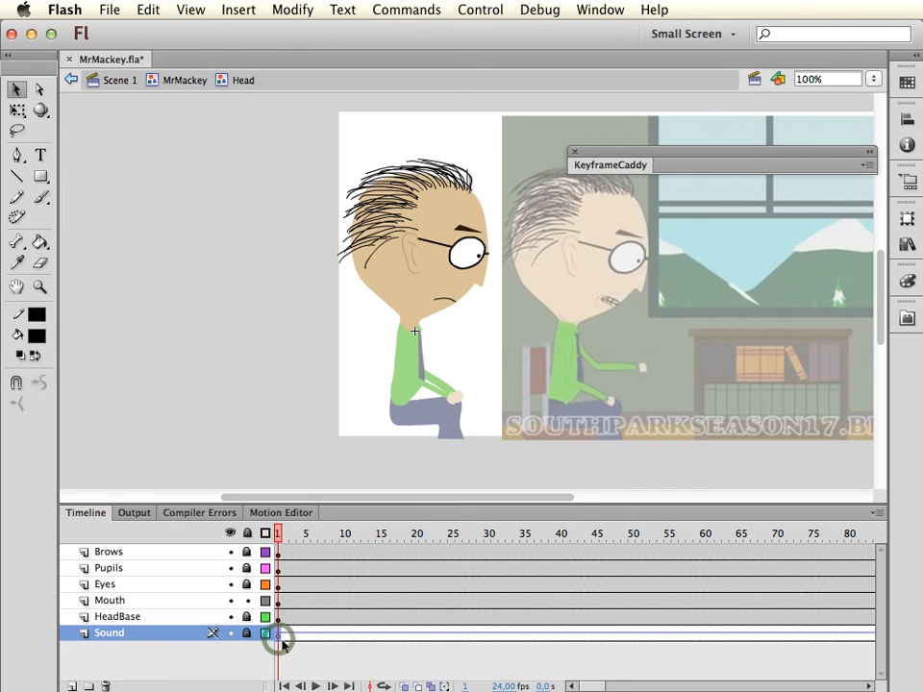
Return to Scene 1, save the file and test the movie, closing the preview after watching it
click(114, 81)
key(super+s)
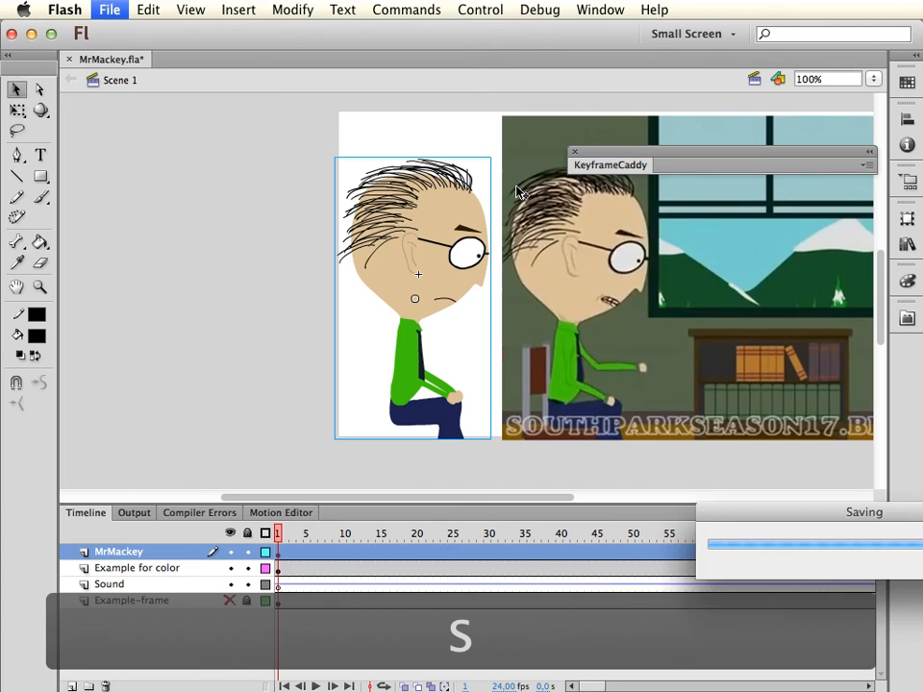
key(super+Return)
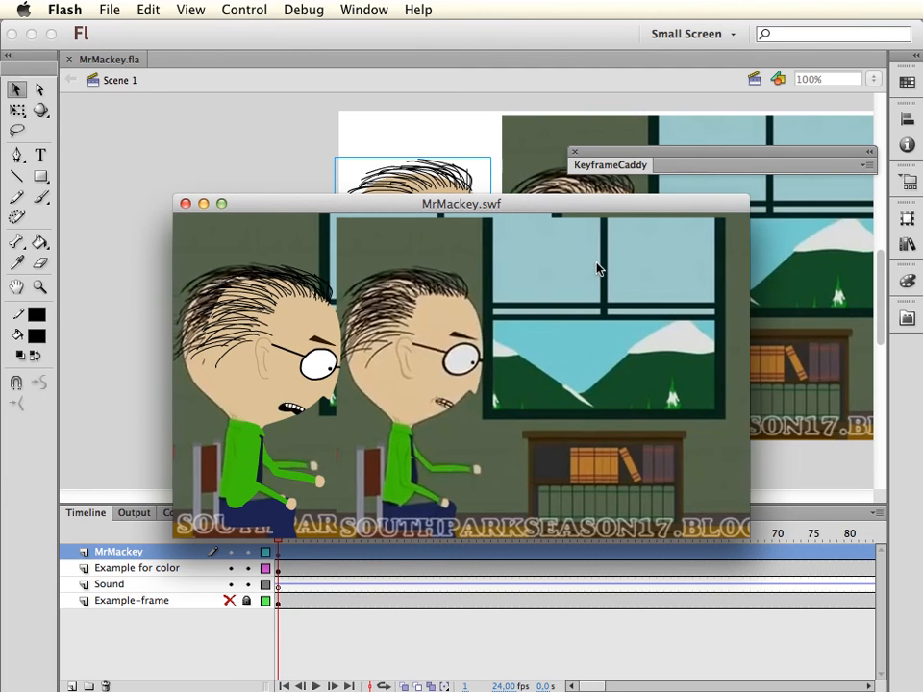
click(186, 204)
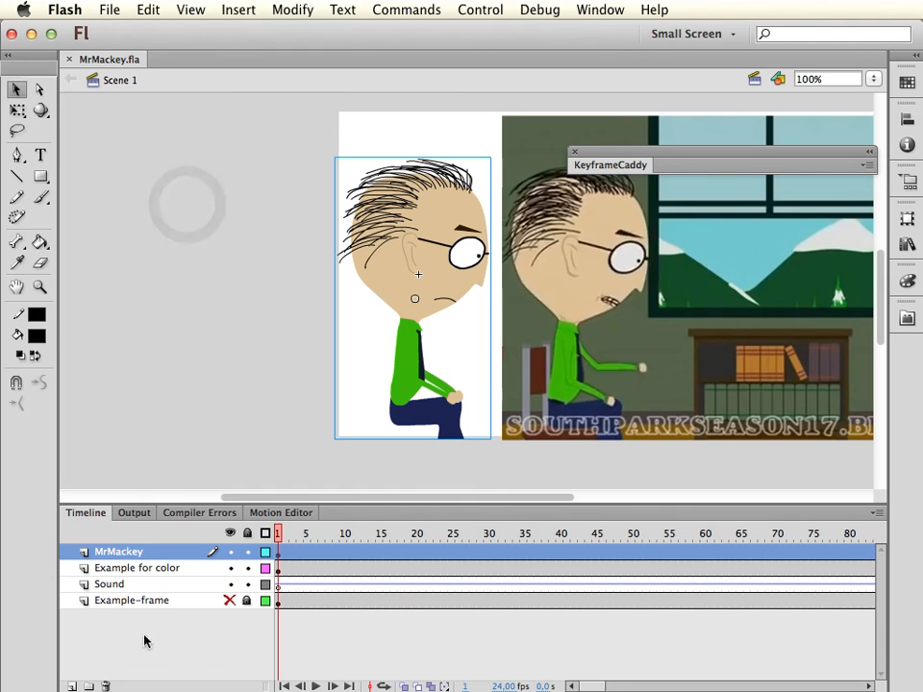
Convert the Example-frame layer to a guide layer
click(149, 601)
right_click(149, 601)
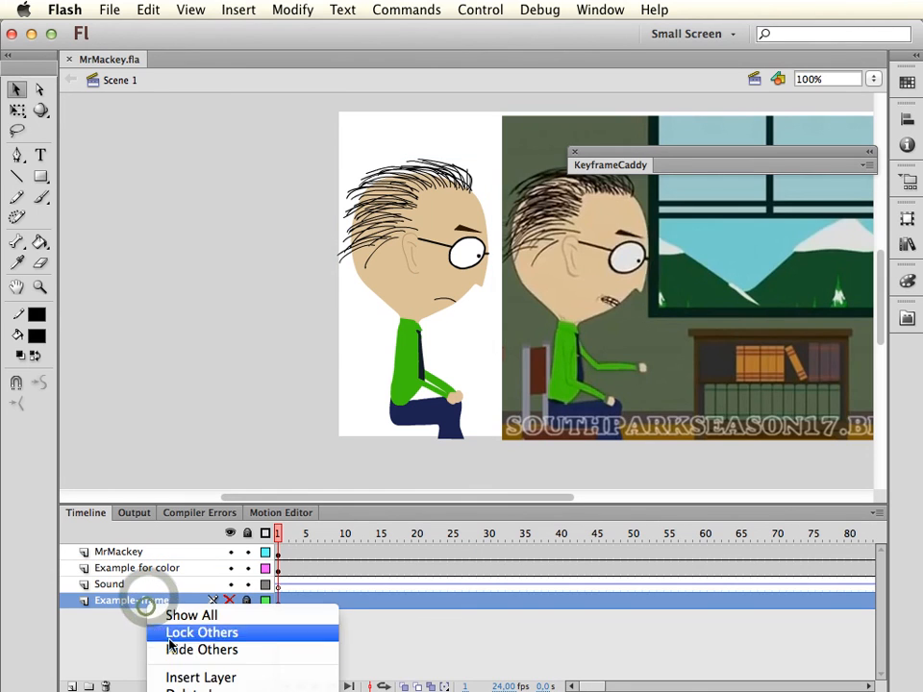
click(245, 691)
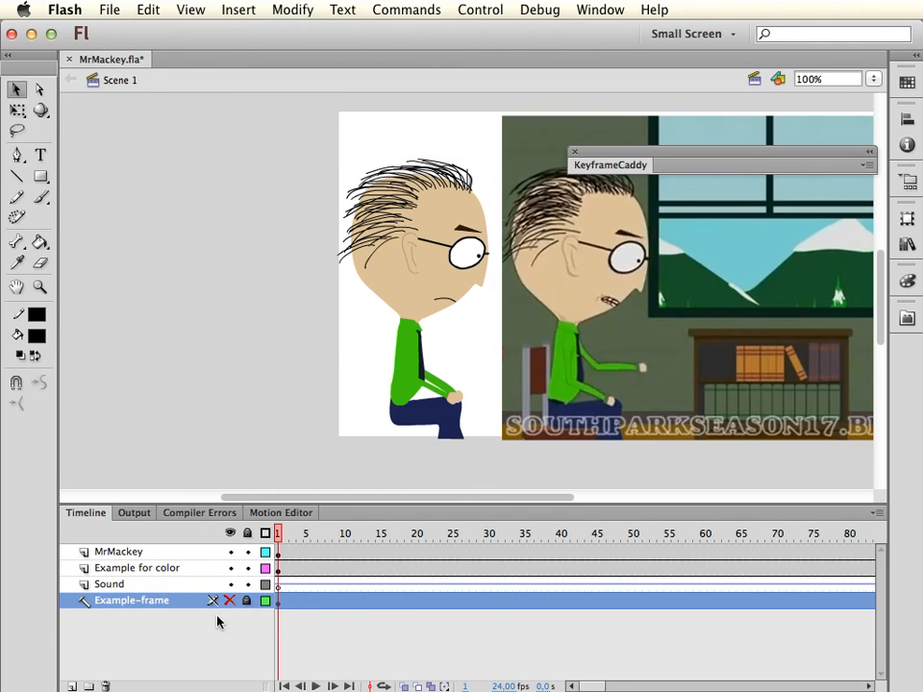
Convert the Example for color layer to a guide layer, and lock and hide it
click(176, 571)
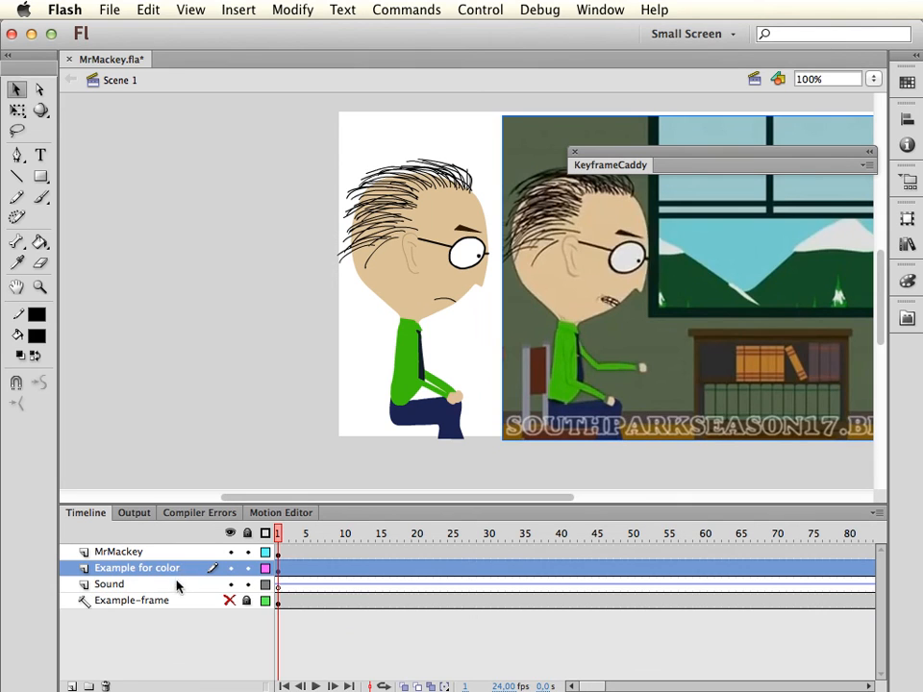
right_click(174, 568)
click(240, 691)
click(244, 569)
click(230, 569)
Save the file and test the movie without the example images, closing the preview after watching it
key(super+s)
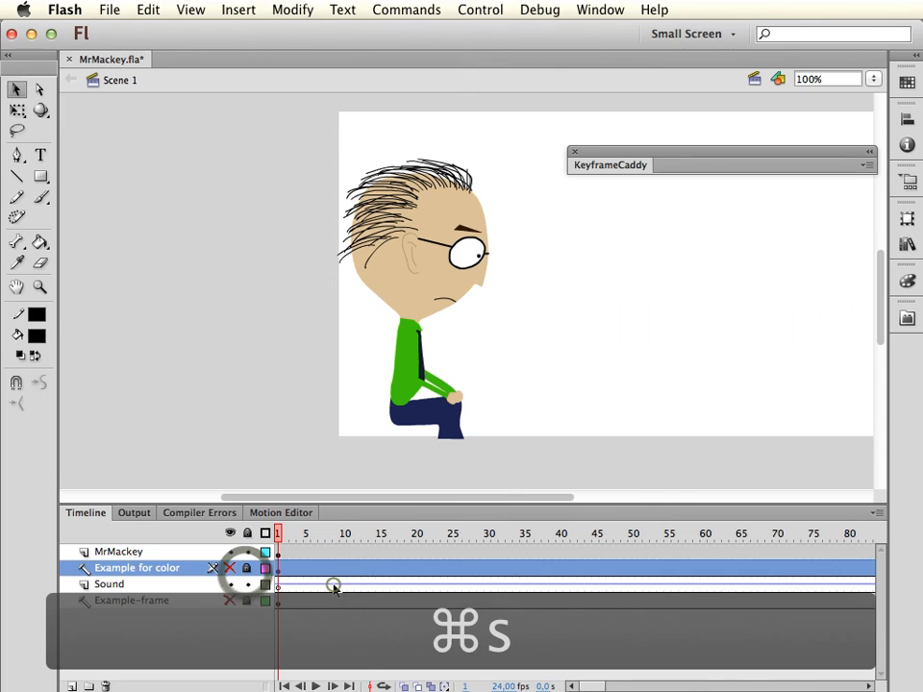
key(super+Return)
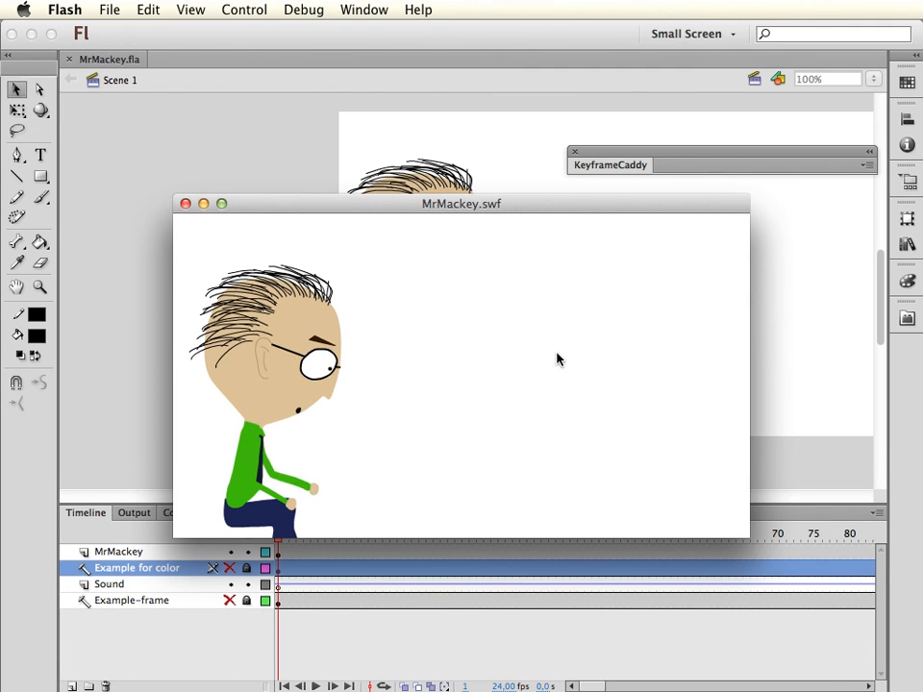
click(186, 204)
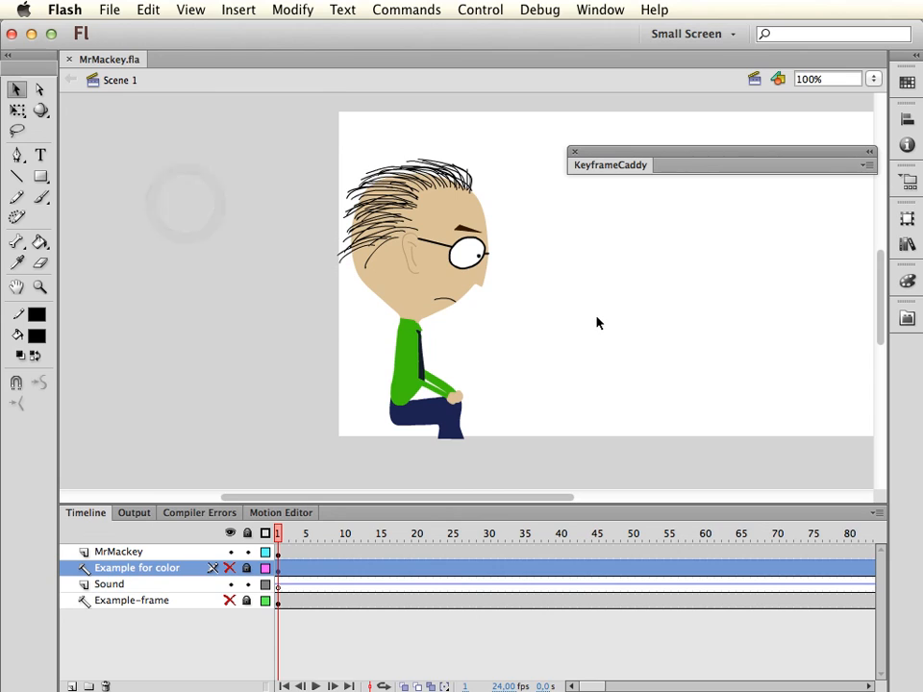